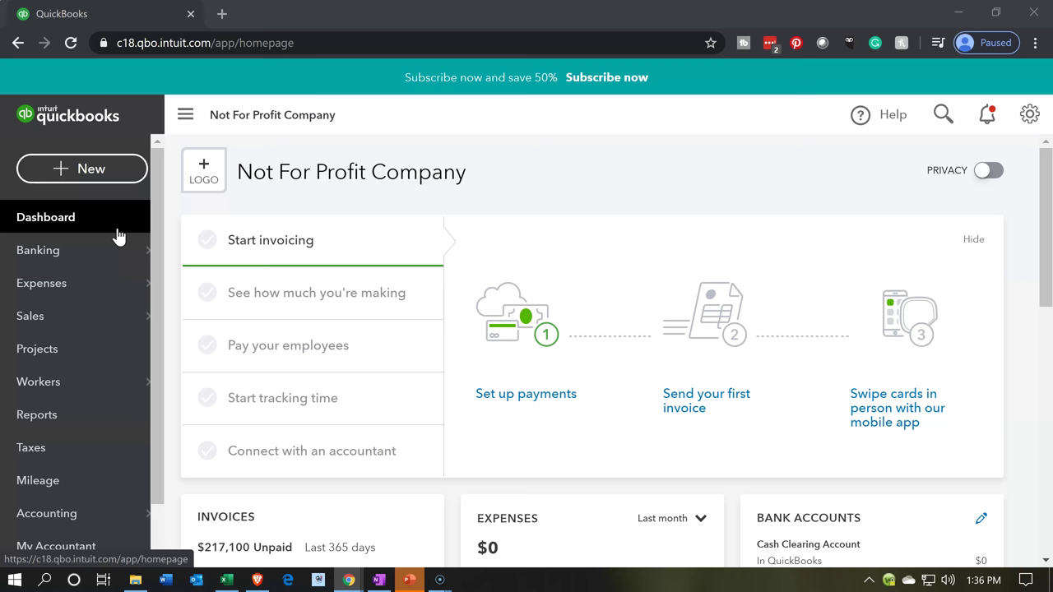
# Open the Balance Sheet report from the favorite reports.
pyautogui.click(101, 416)
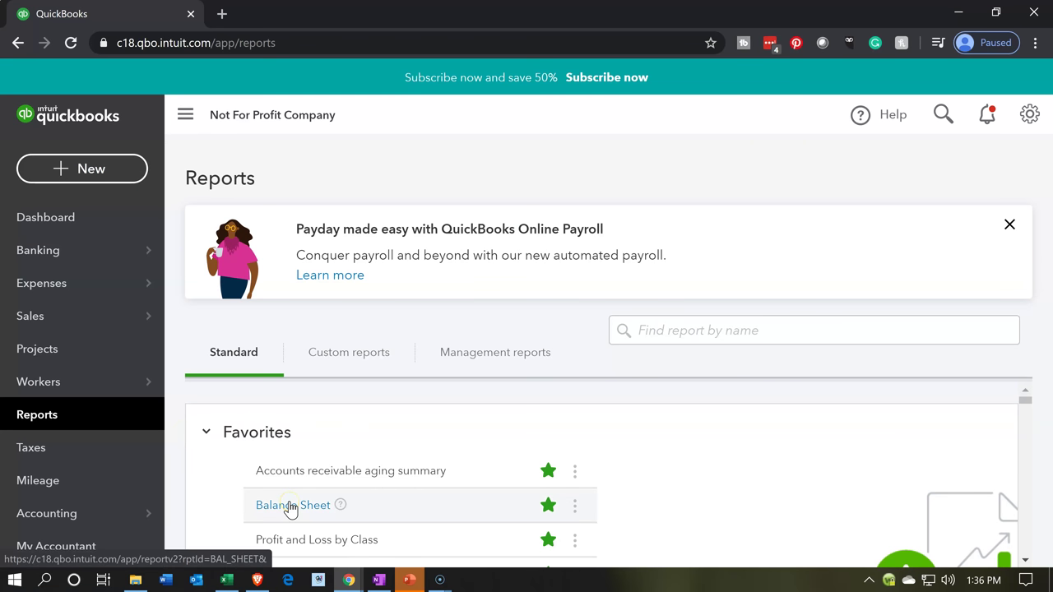
pyautogui.click(290, 506)
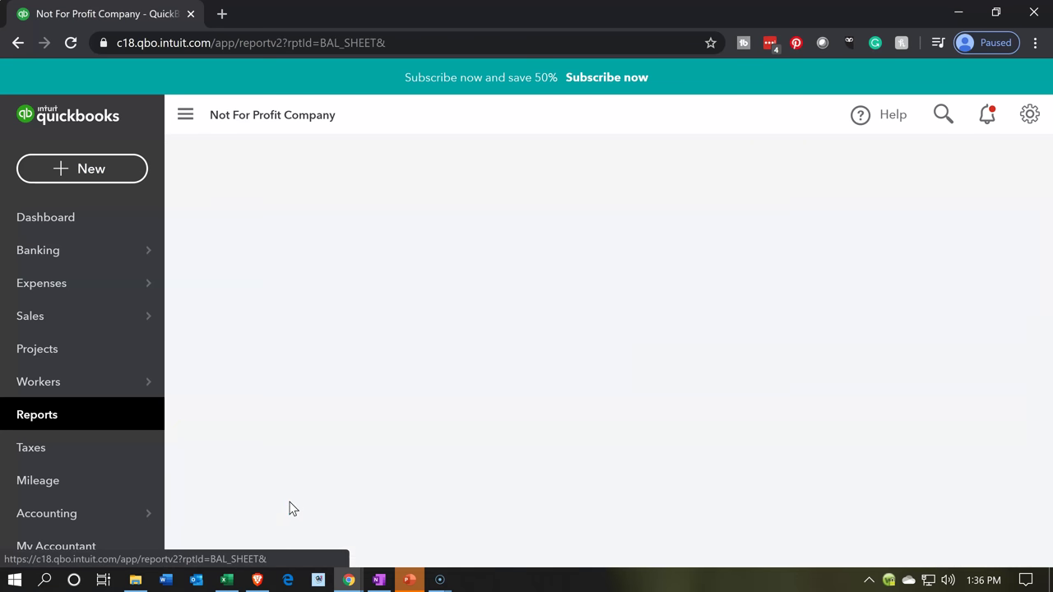
pyautogui.click(313, 447)
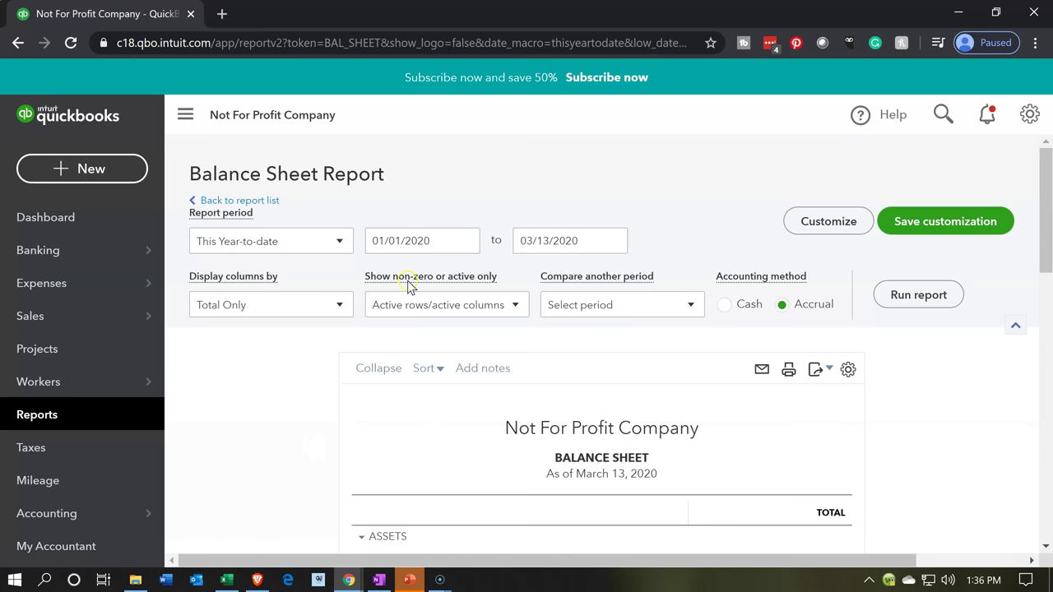
# Run the Balance Sheet report for the period 01/01/2020 to 01/31/2020.
pyautogui.click(417, 239)
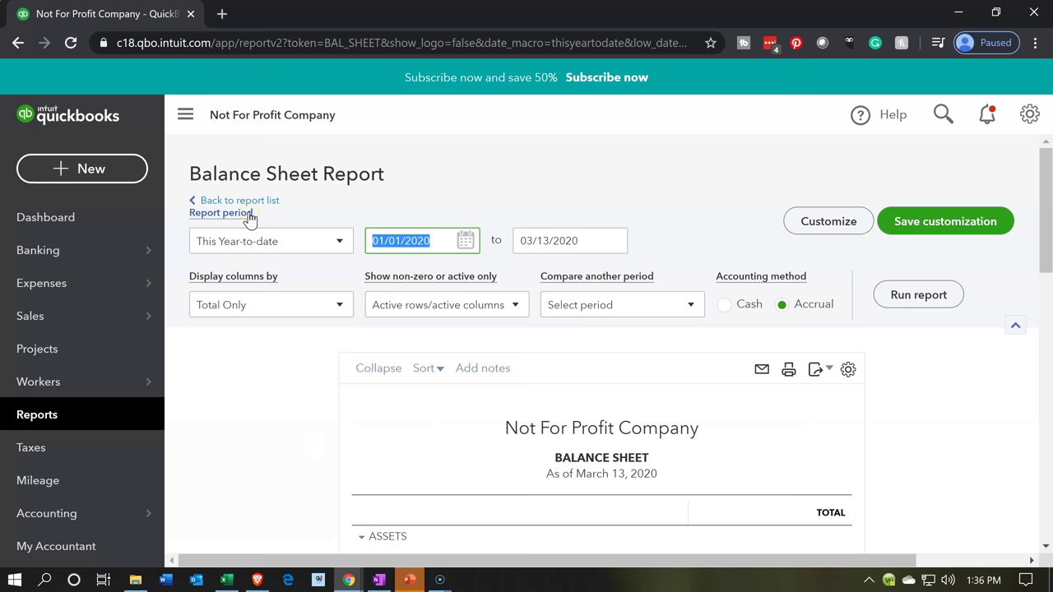
pyautogui.press('Tab')
pyautogui.write('01/31/2020')
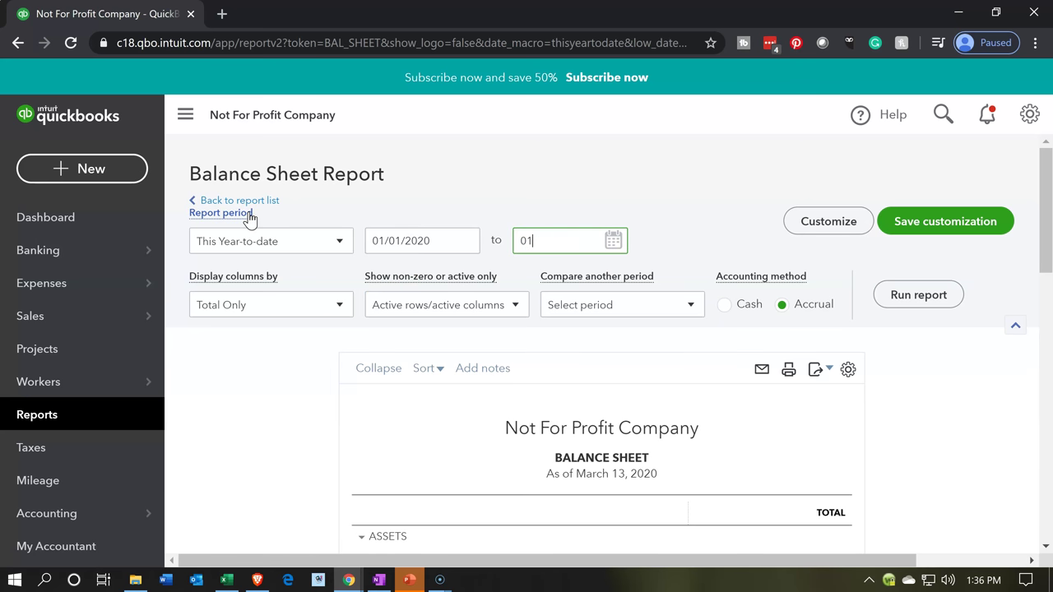
pyautogui.press('Tab')
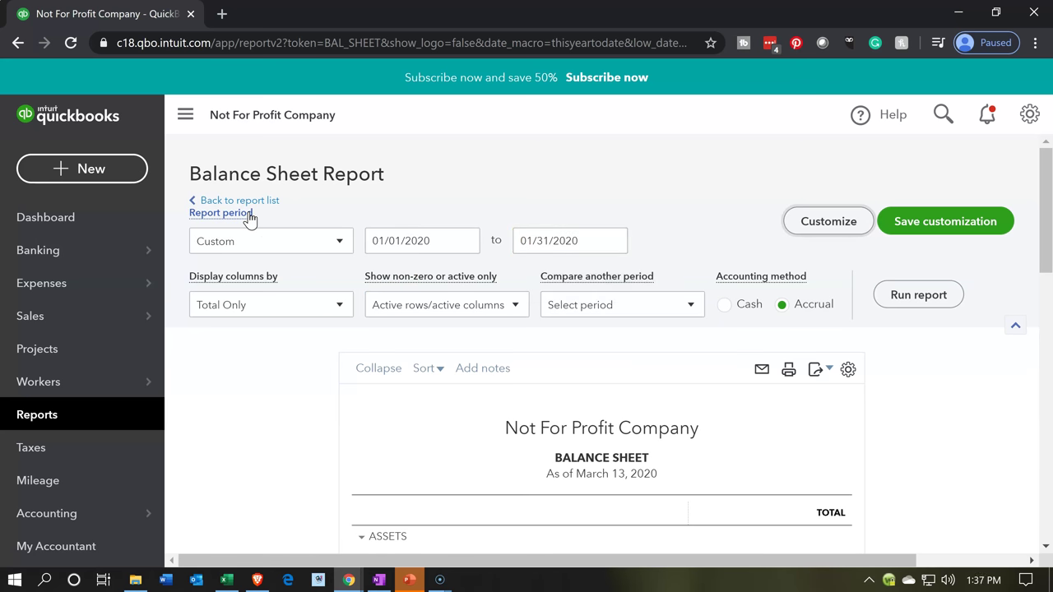
pyautogui.click(943, 304)
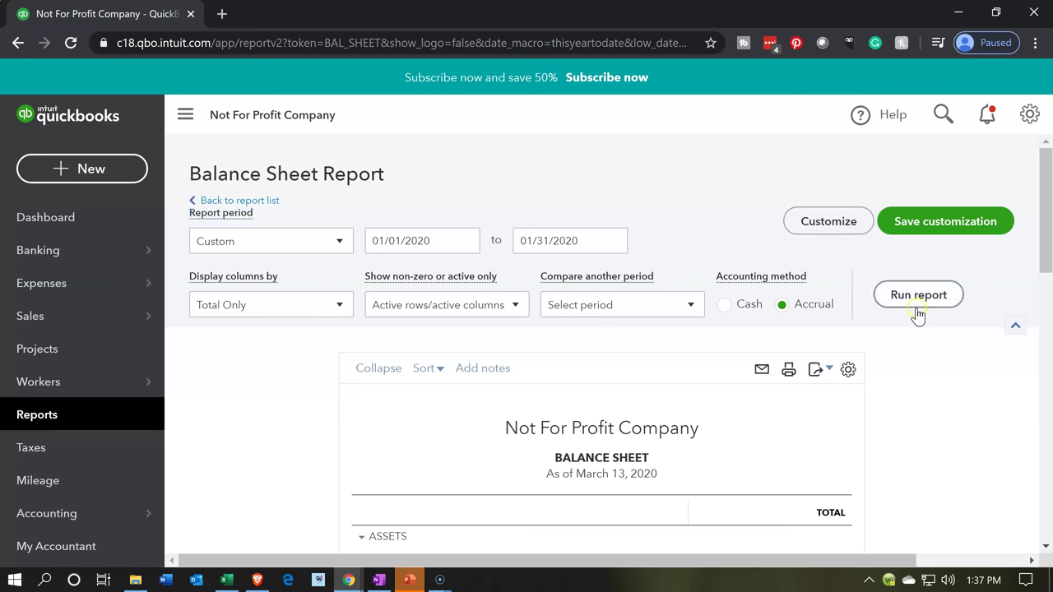
pyautogui.scroll(-3, 911, 321)
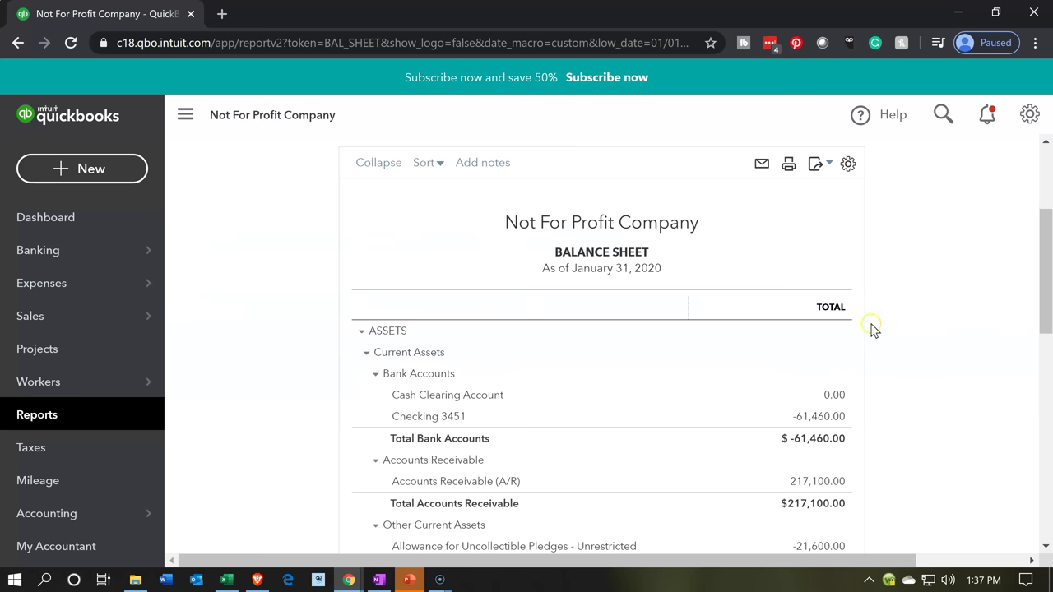
# Duplicate the Balance Sheet in a second browser tab and check its checking and undeposited funds balances.
pyautogui.rightClick(152, 20)
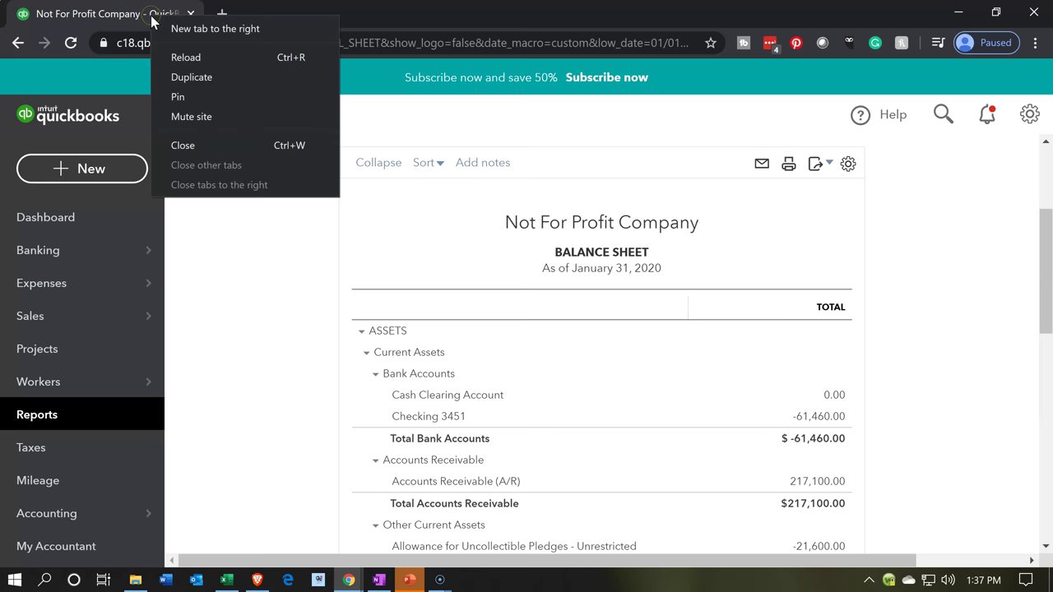
pyautogui.click(181, 78)
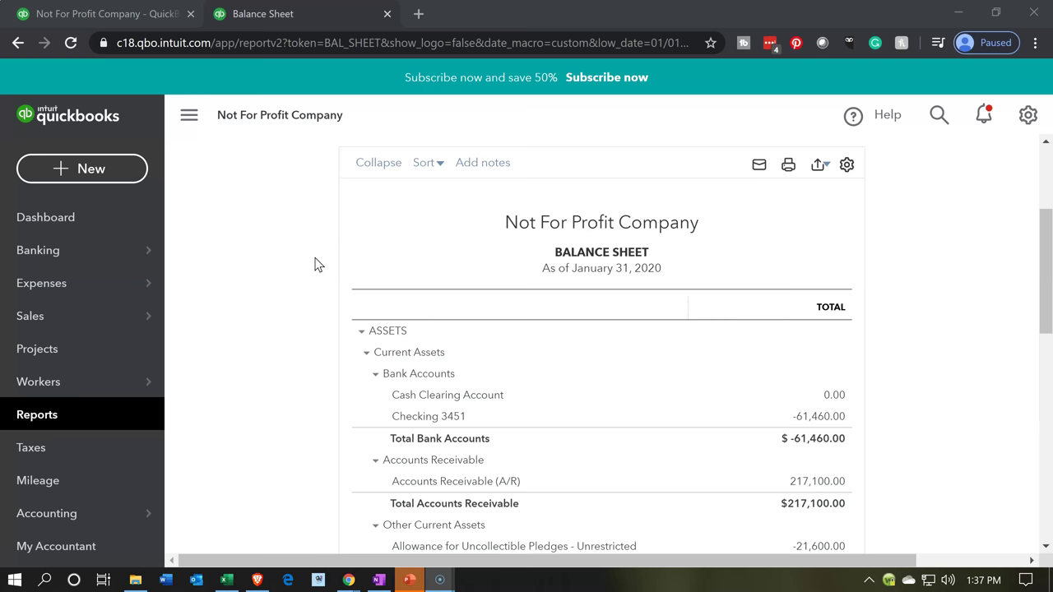
pyautogui.scroll(-2, 315, 265)
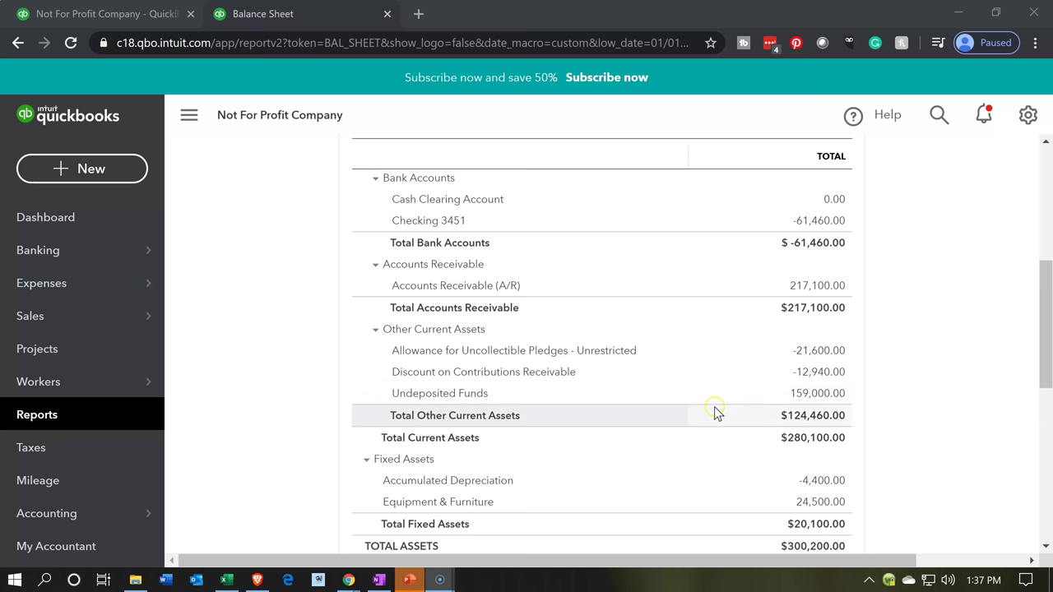
pyautogui.click(813, 399)
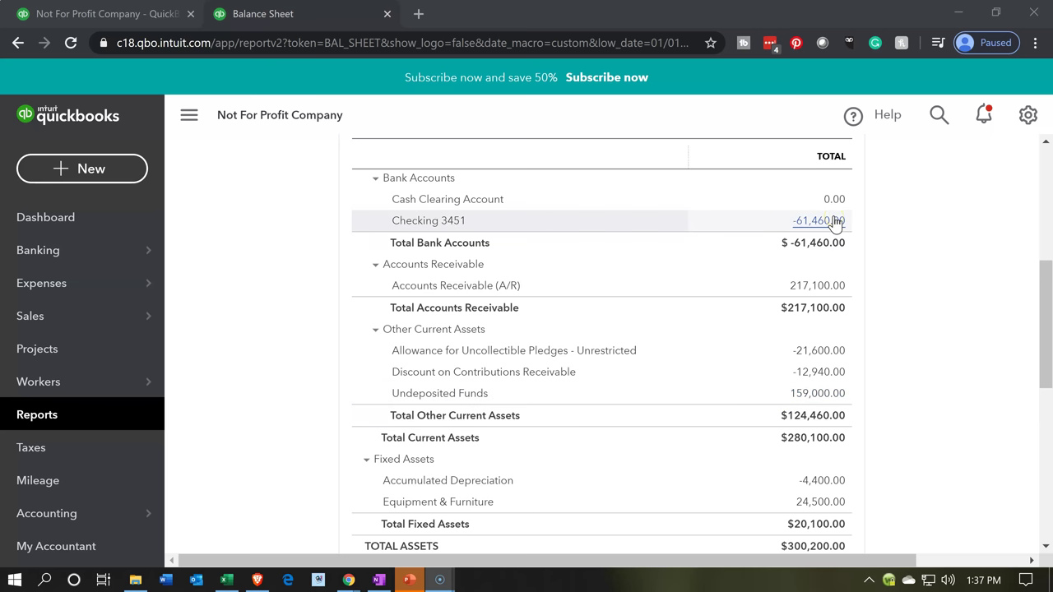
# Return to the original browser tab and start a new bank deposit.
pyautogui.click(138, 16)
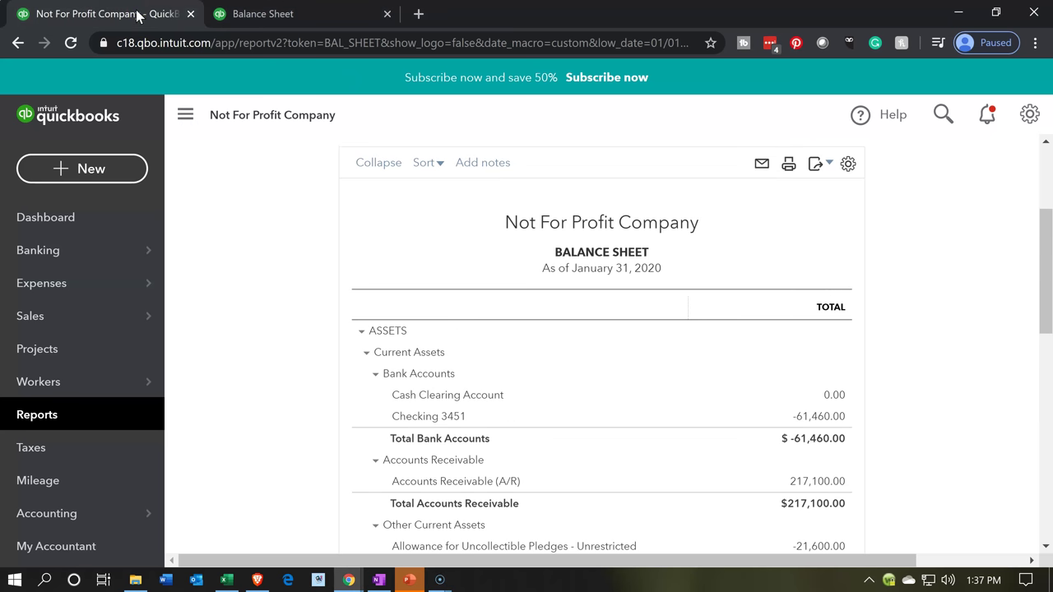
pyautogui.click(132, 123)
pyautogui.click(116, 169)
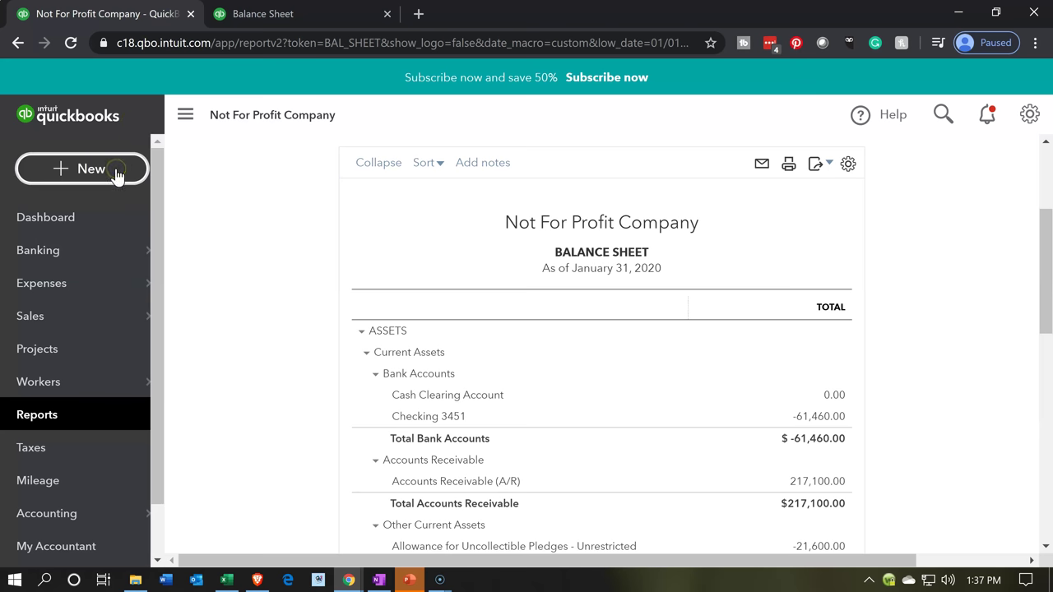
pyautogui.click(123, 245)
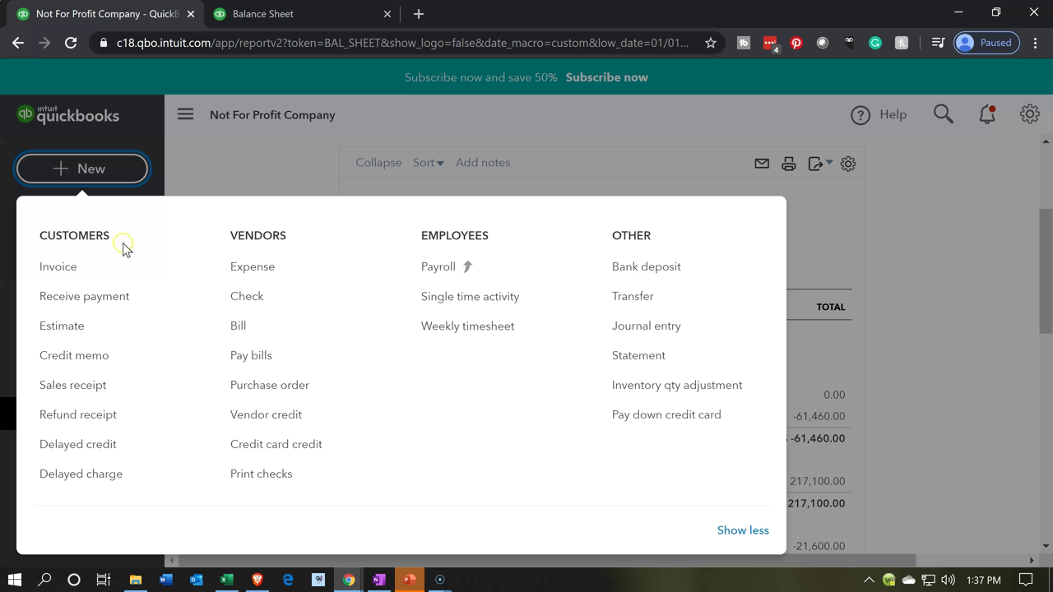
pyautogui.click(654, 274)
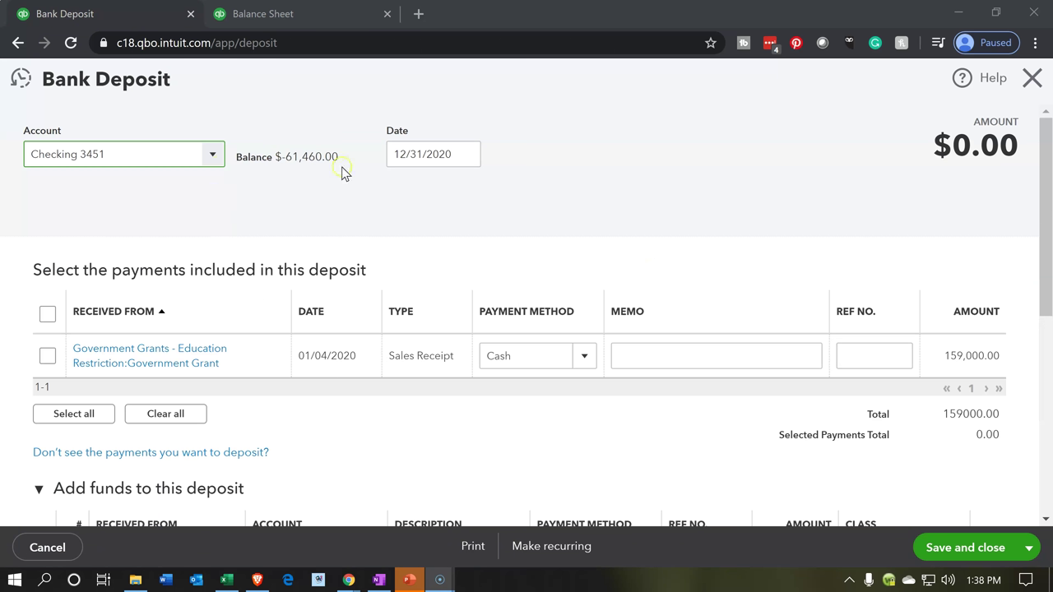
# Date the Checking deposit 01/20/2020, include the 159,000.00 Government Grant sales receipt, and save and close it.
pyautogui.press('Tab')
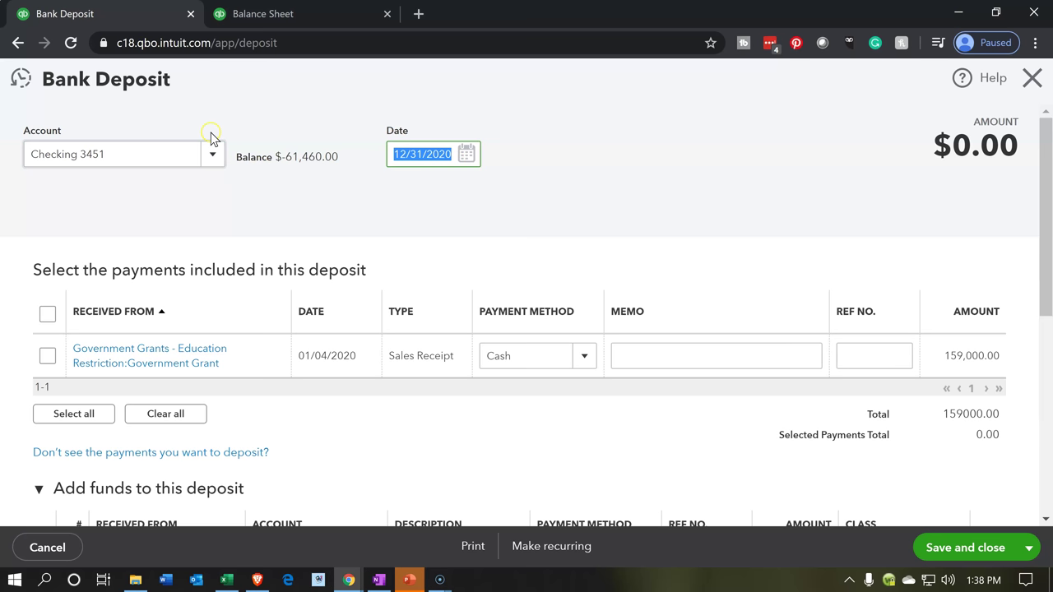
pyautogui.write('01/20/2020')
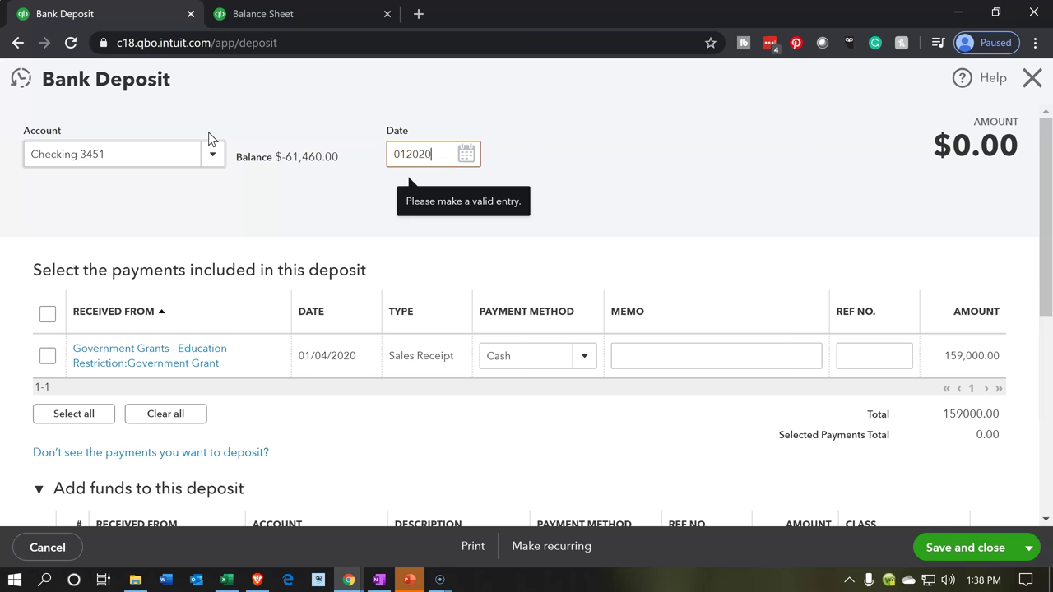
pyautogui.press('Tab')
pyautogui.click(323, 188)
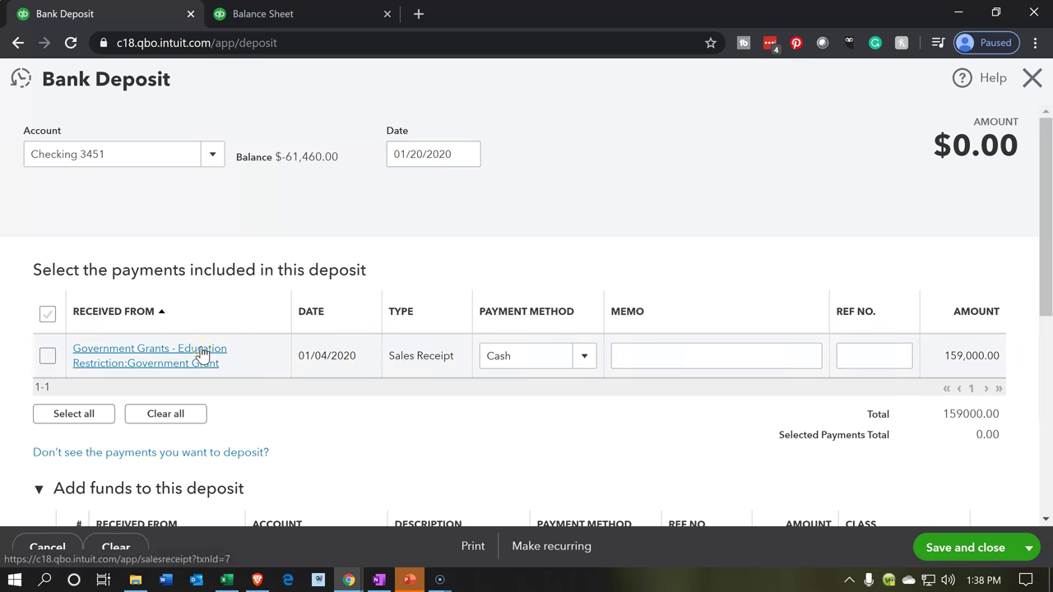
pyautogui.click(48, 356)
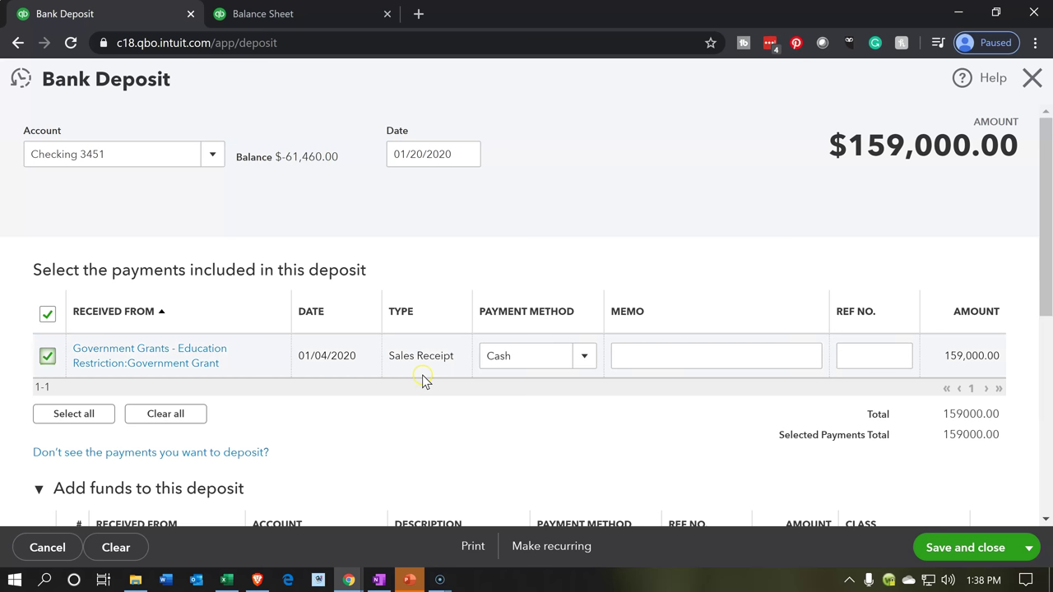
pyautogui.click(958, 558)
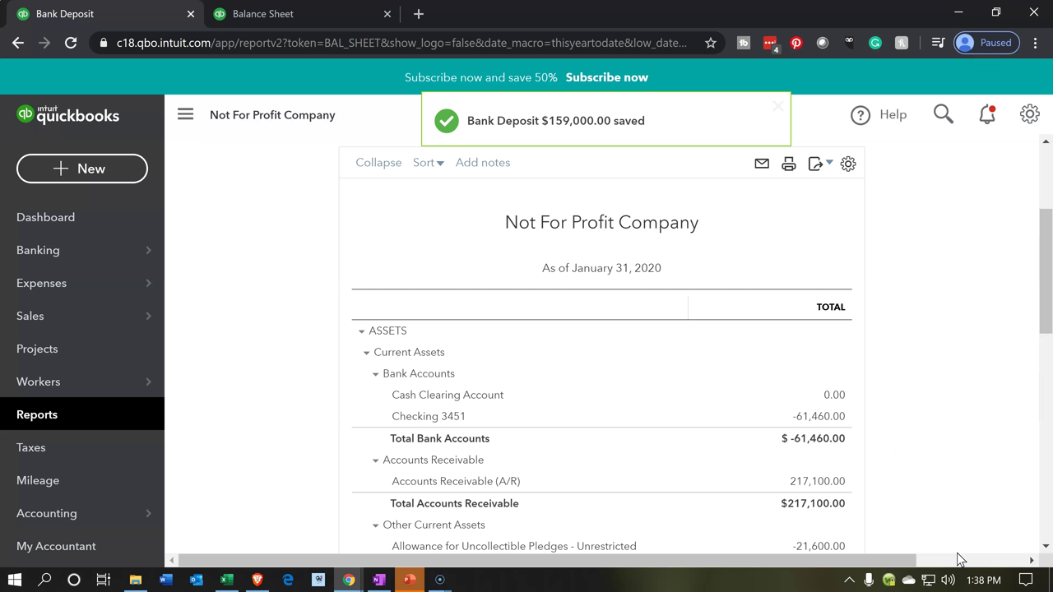
# In the duplicated Balance Sheet tab, collapse the navigation menu and rerun the report.
pyautogui.click(296, 12)
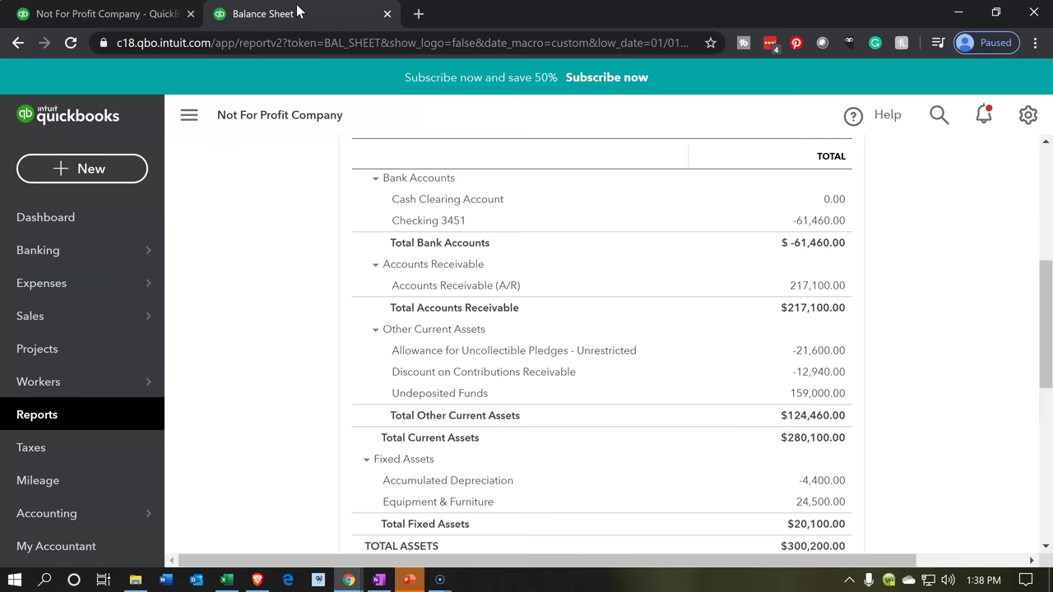
pyautogui.click(190, 119)
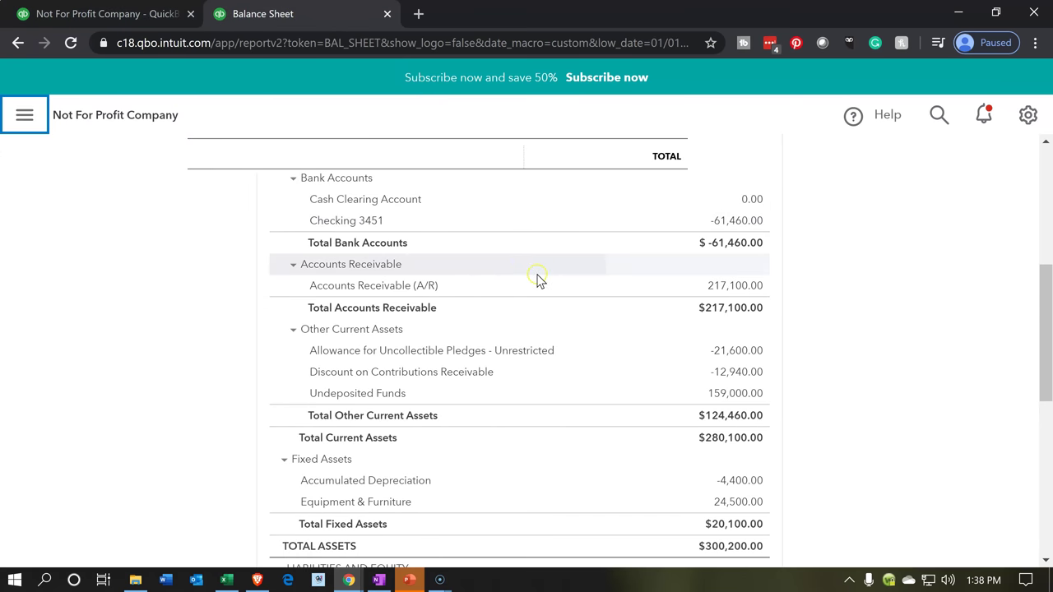
pyautogui.scroll(4, 539, 280)
pyautogui.click(744, 256)
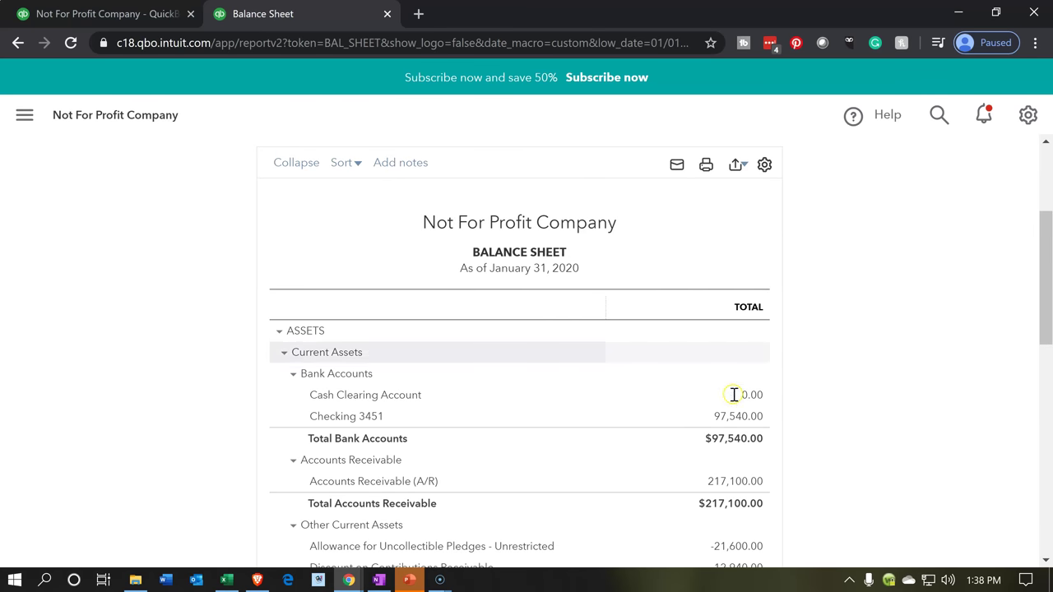
# Examine the refreshed checking and undeposited funds balances with the page zoomed to 125%.
pyautogui.scroll(-1, 733, 399)
pyautogui.scroll(-1, 733, 400)
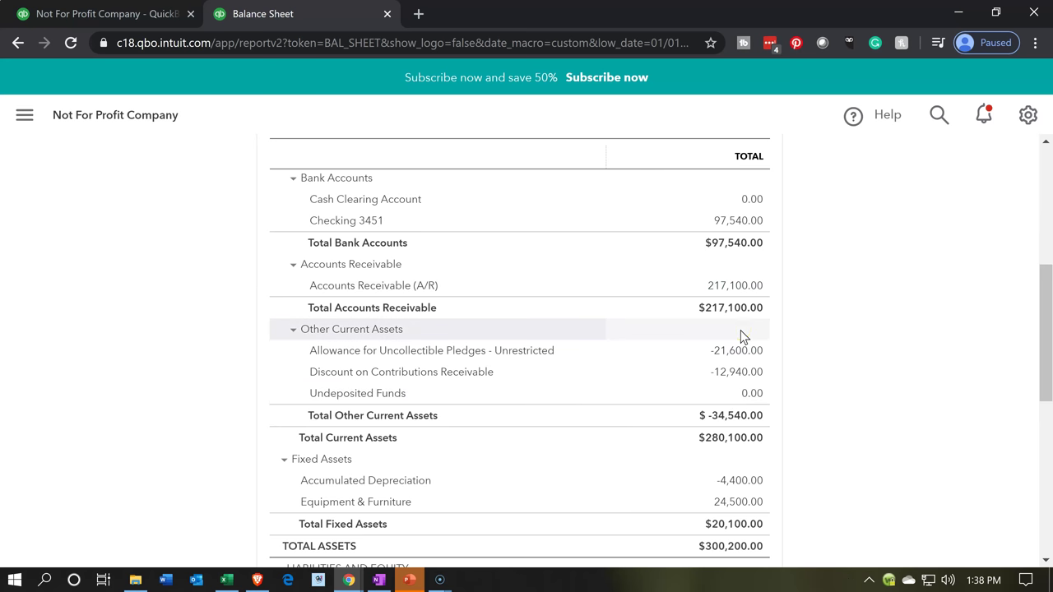
pyautogui.click(211, 428)
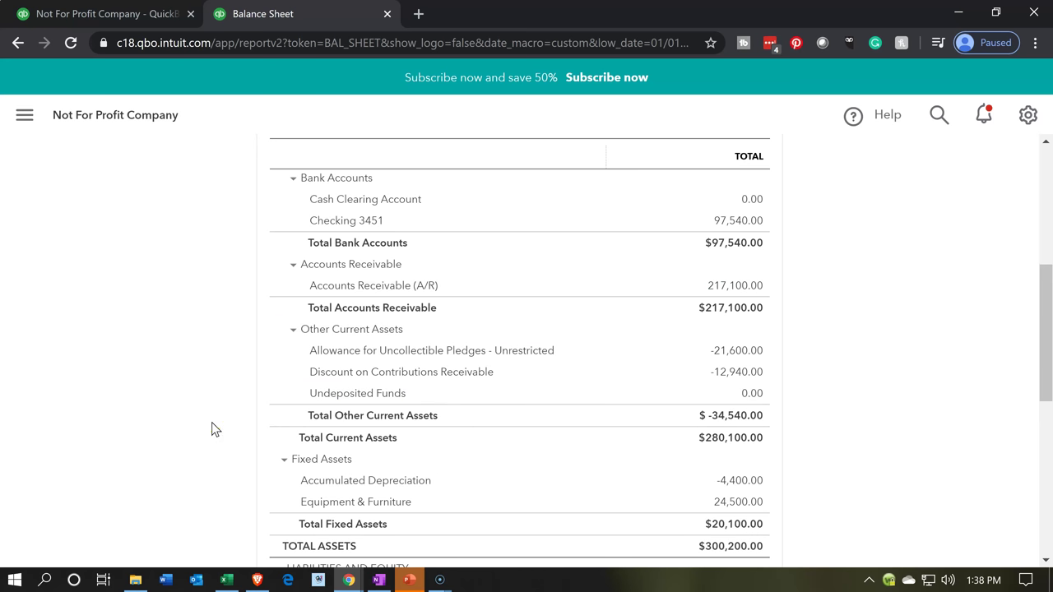
pyautogui.hotkey('ctrl', '+')
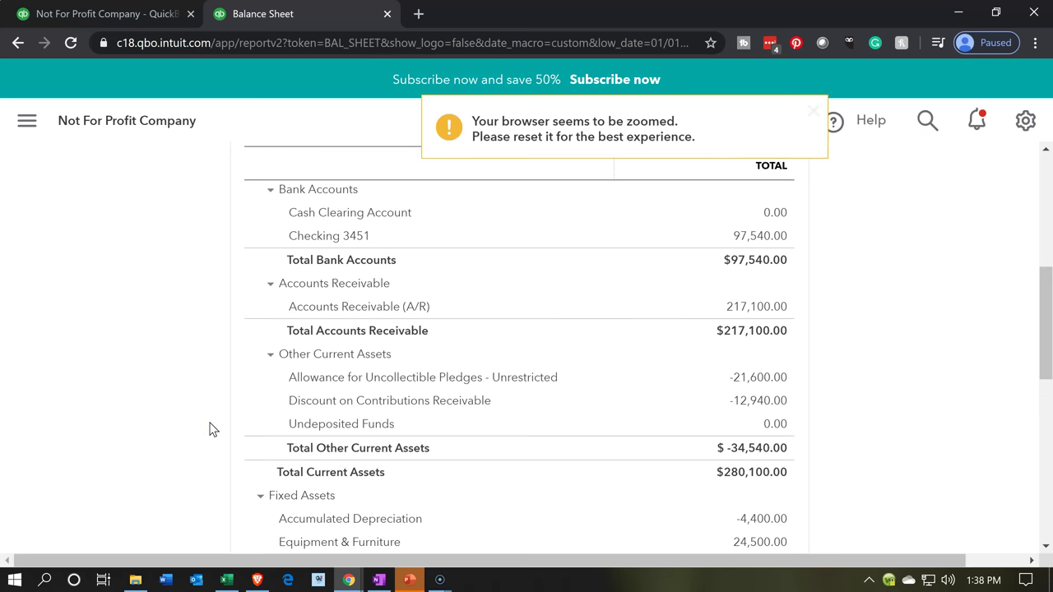
pyautogui.hotkey('ctrl', '+')
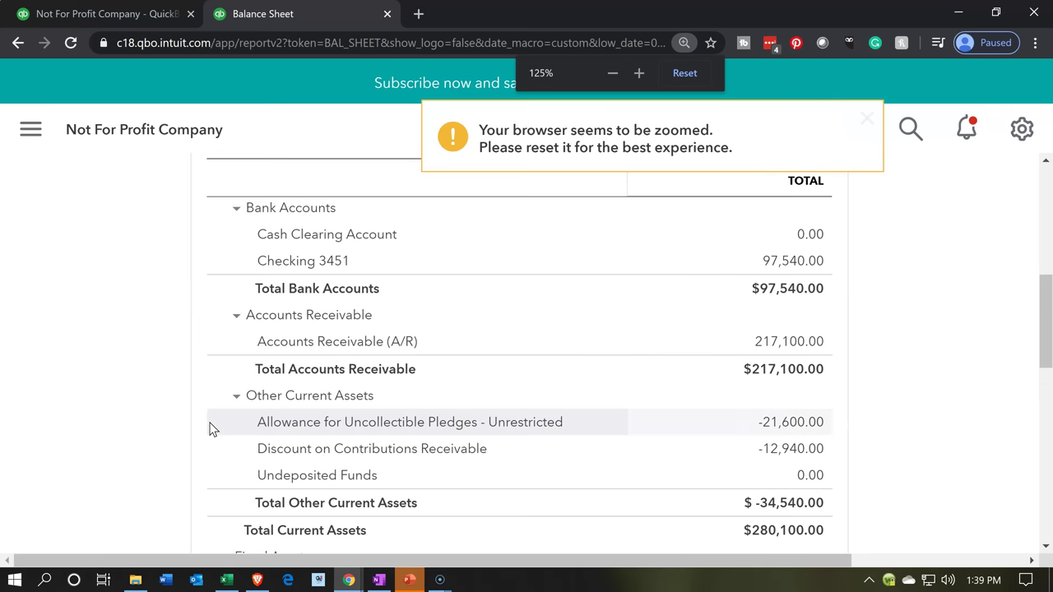
# Switch to the Excel workbook and examine the Statement of Financial Position, comparing Total Assets with Total Liabilities & Net Assets.
pyautogui.click(223, 581)
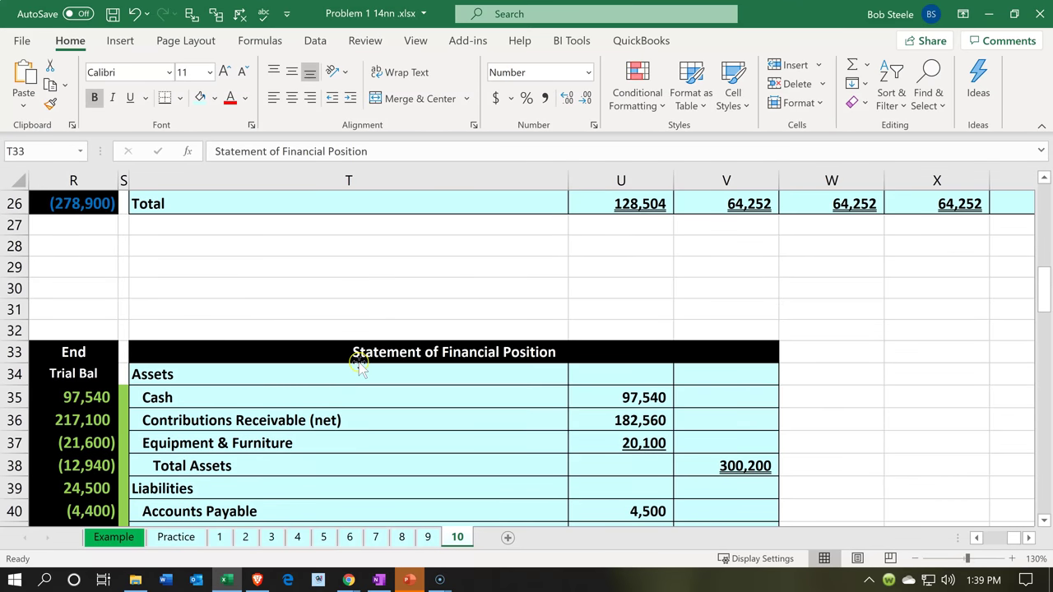
pyautogui.scroll(-2, 360, 367)
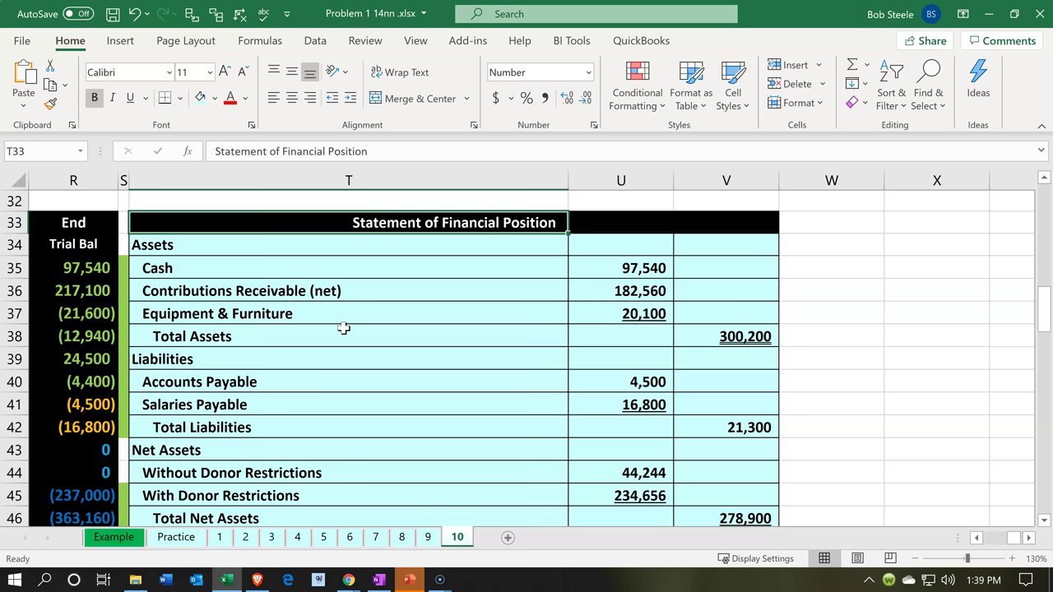
pyautogui.press('Down')
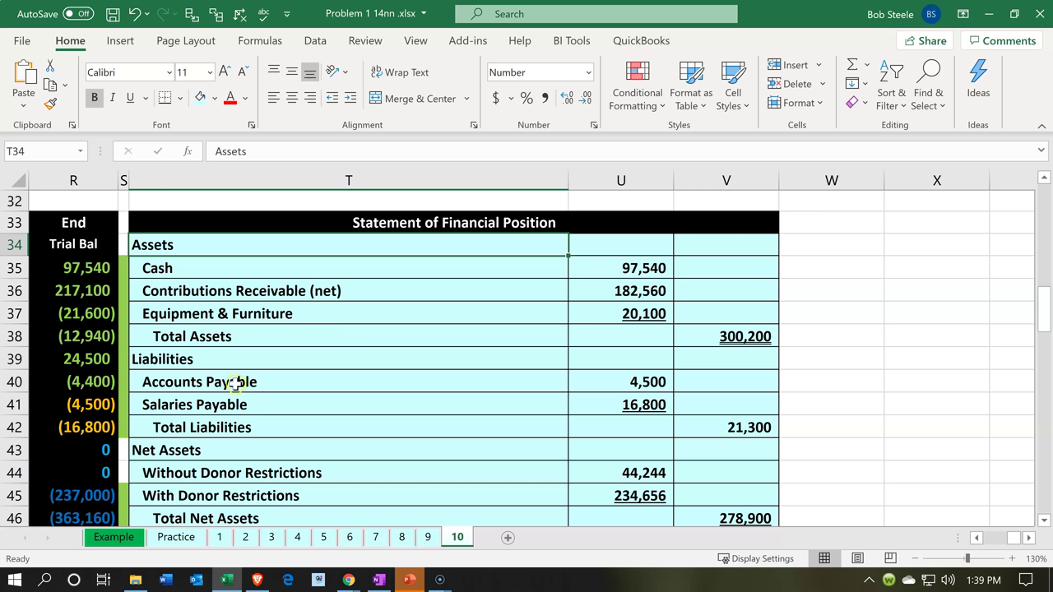
pyautogui.click(220, 453)
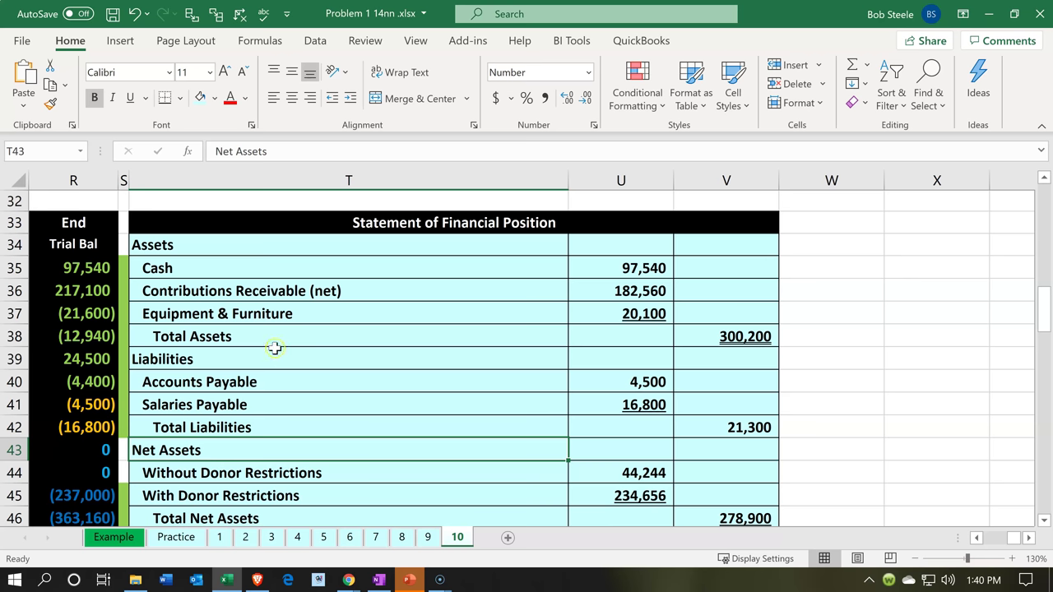
pyautogui.scroll(-1, 275, 348)
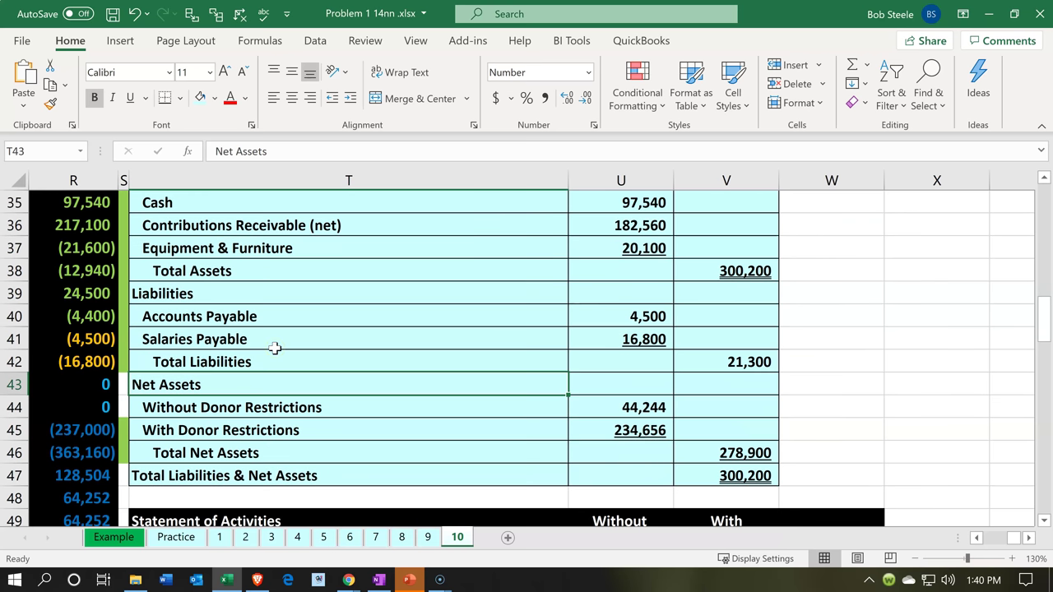
pyautogui.click(767, 475)
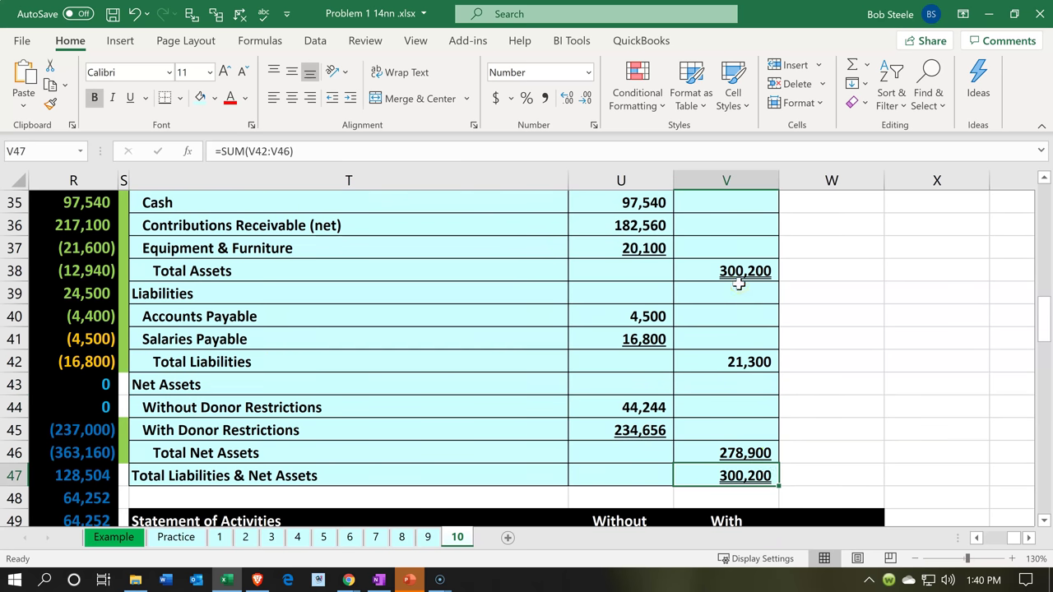
pyautogui.moveTo(743, 357); pyautogui.dragTo(745, 450)
pyautogui.click(745, 475)
pyautogui.click(736, 270)
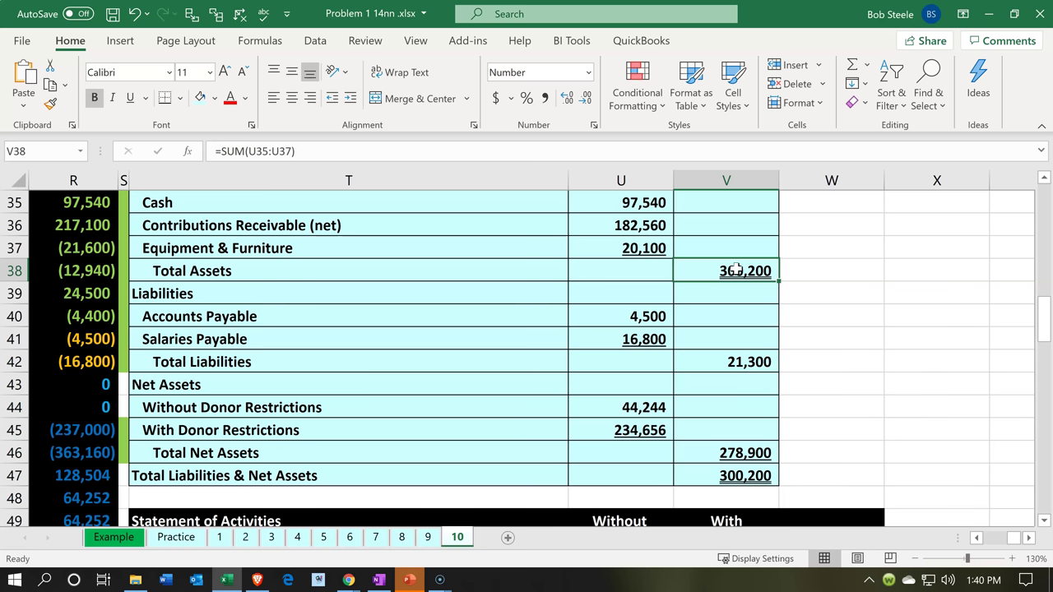
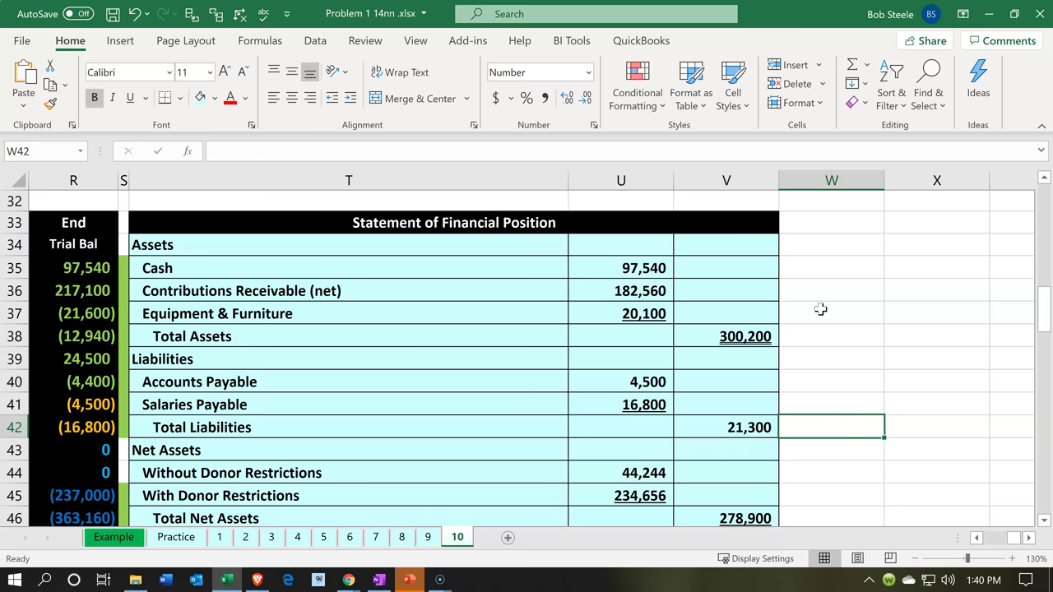
# Examine the Net Assets section, with and without donor restrictions, through Total Liabilities & Net Assets in the Statement of Financial Position.
pyautogui.press('Down')
pyautogui.press('Down')
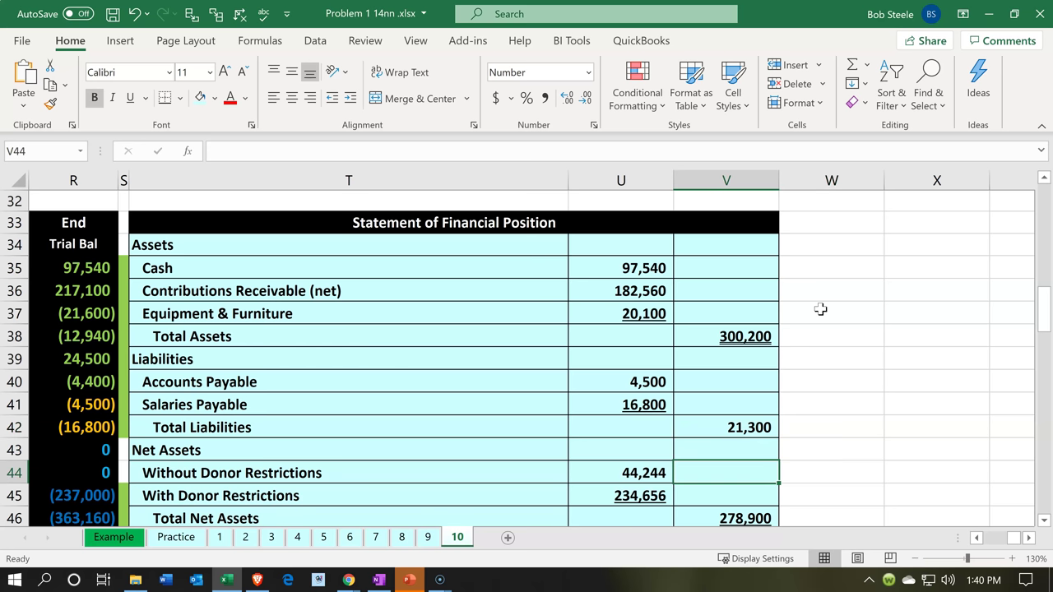
pyautogui.press('Left')
pyautogui.press('Left')
pyautogui.press('Up')
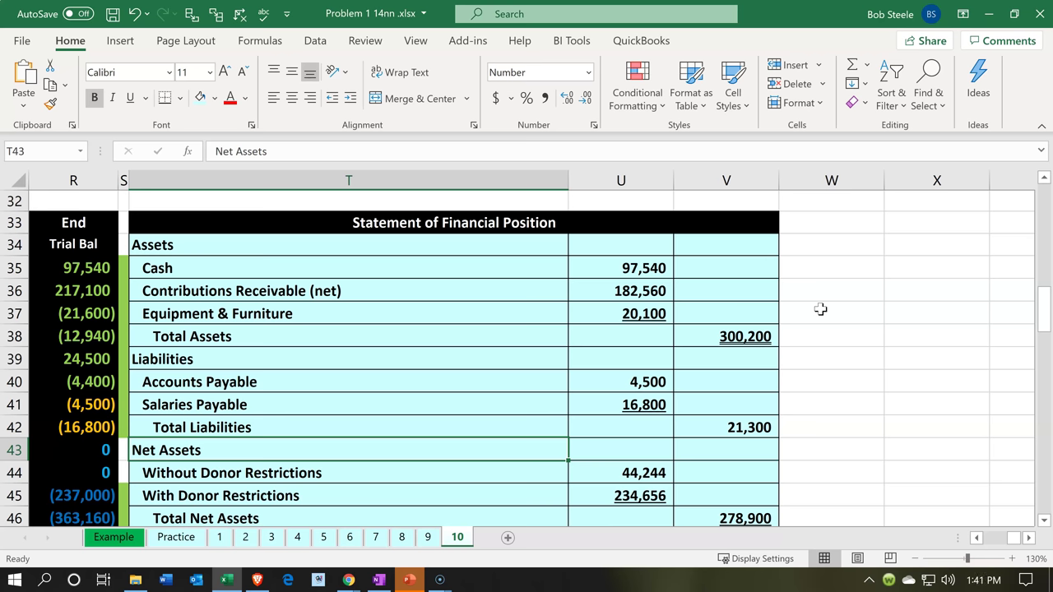
pyautogui.scroll(-1, 820, 309)
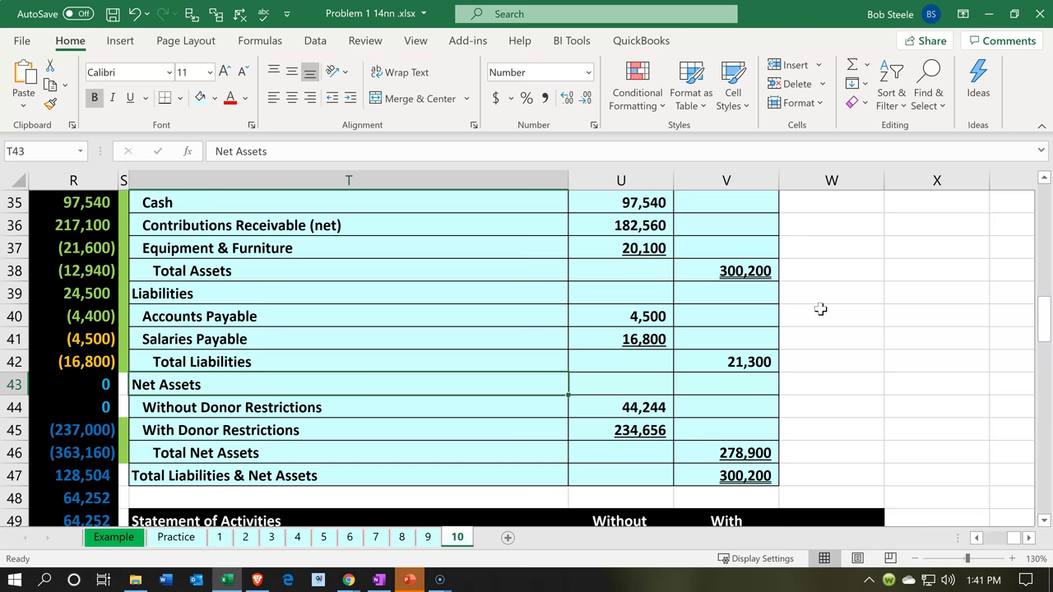
pyautogui.press('Down')
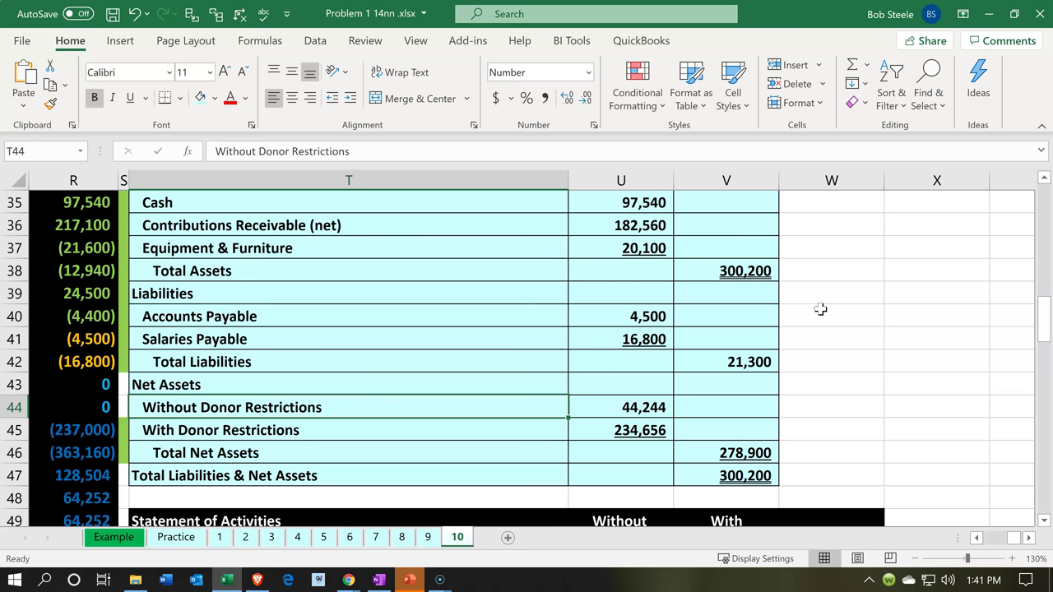
pyautogui.press('Down')
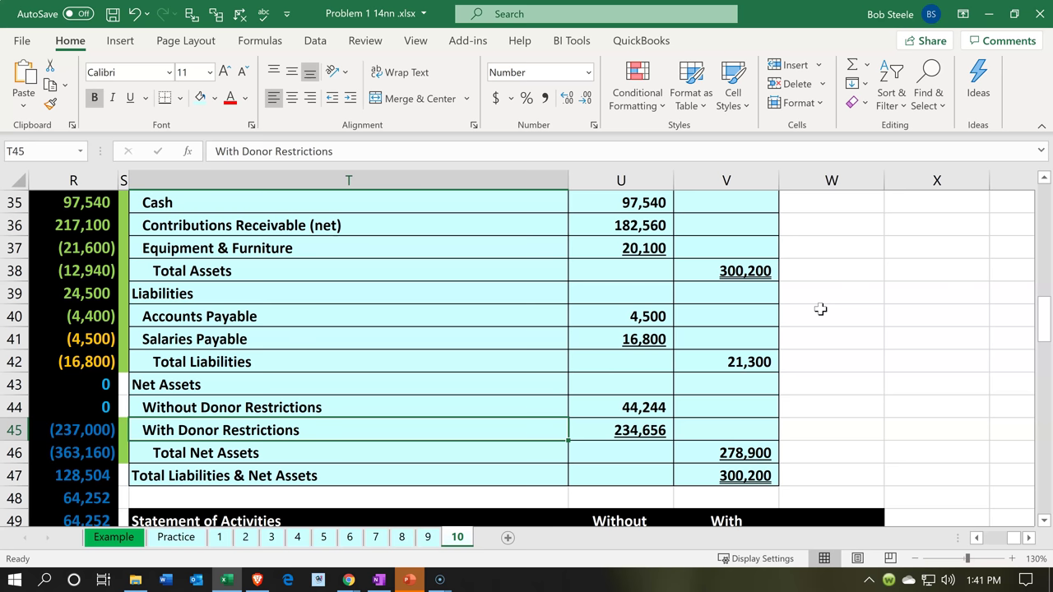
pyautogui.press('Down')
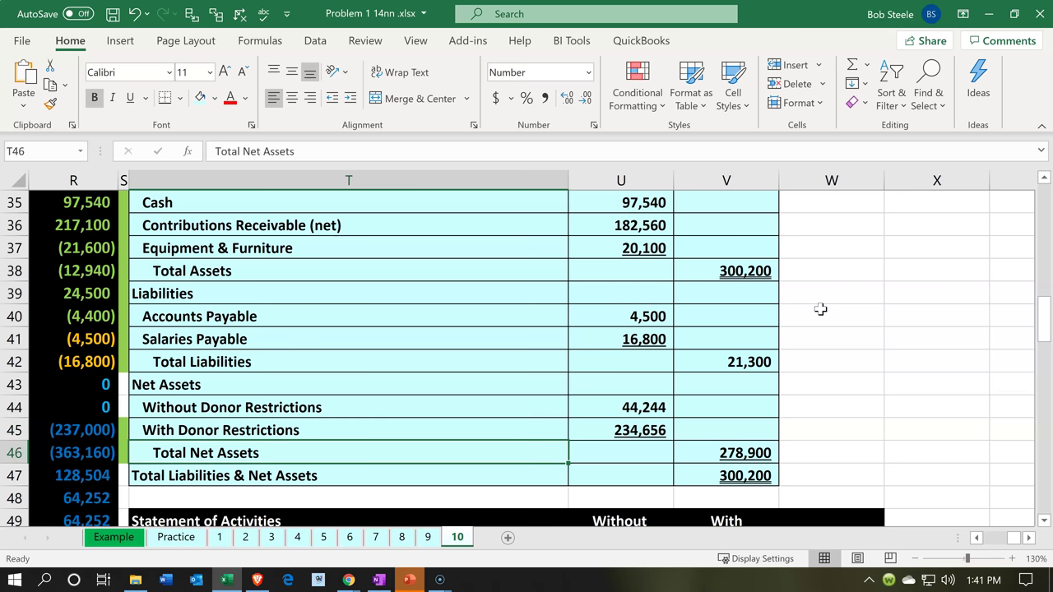
pyautogui.press('Right')
pyautogui.press('Right')
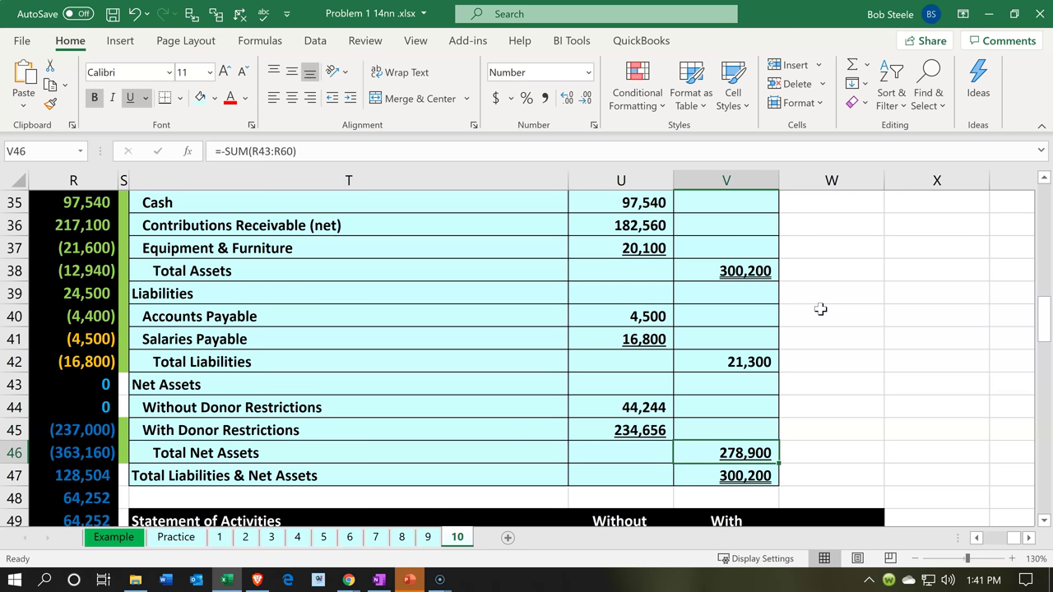
pyautogui.press('Down')
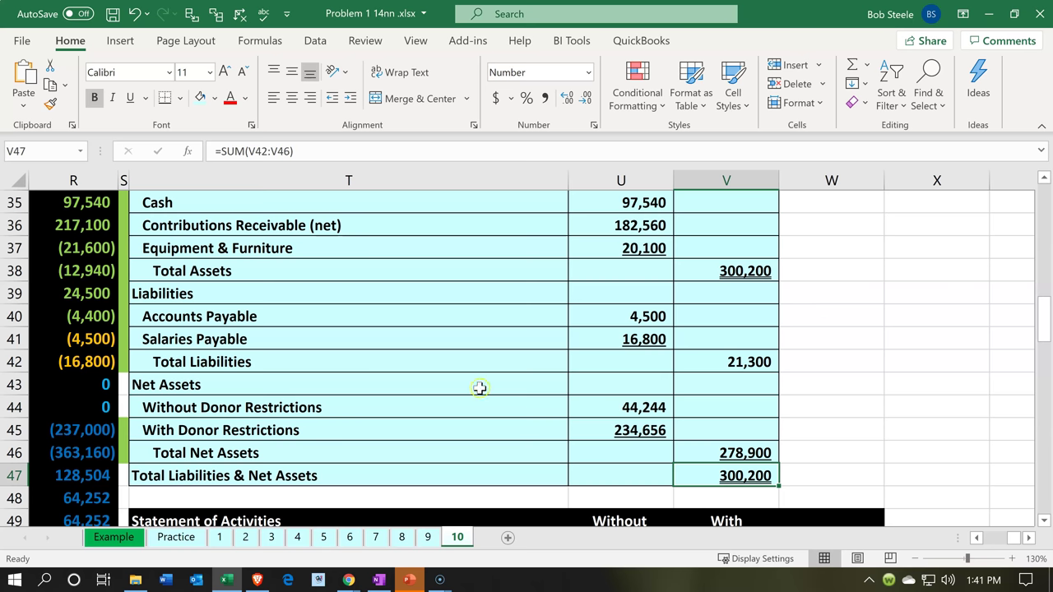
pyautogui.scroll(1, 479, 388)
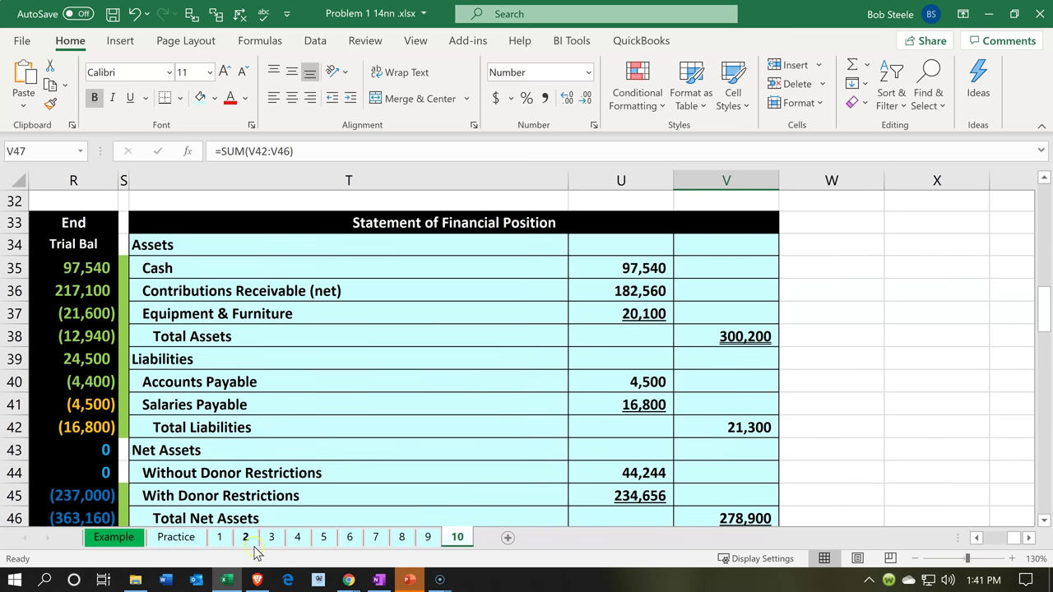
# Switch to QuickBooks Online and view the company name and report title at the head of the Balance Sheet report.
pyautogui.click(227, 581)
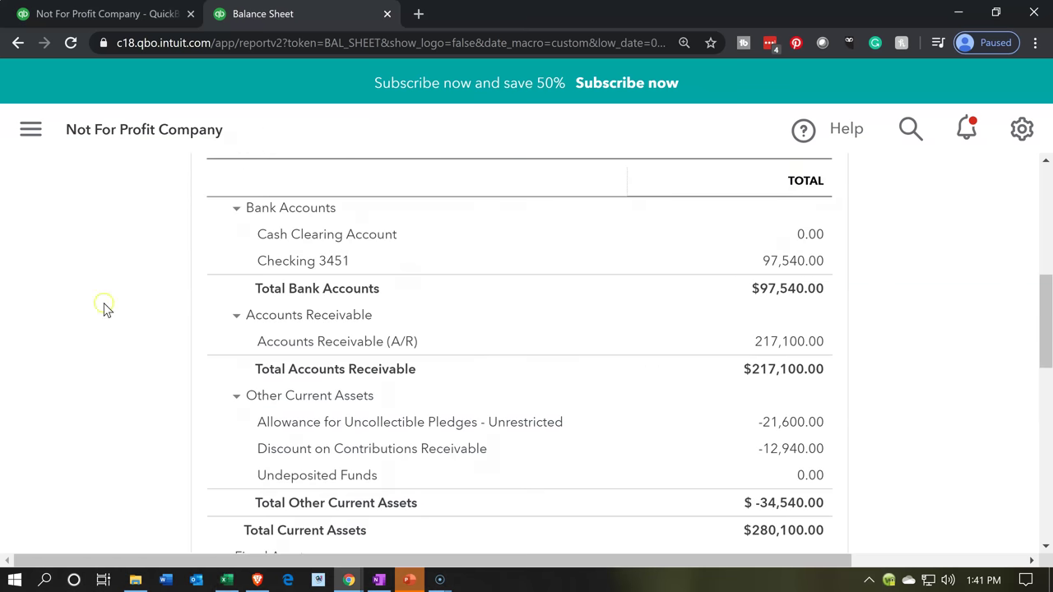
pyautogui.scroll(3, 104, 310)
pyautogui.click(107, 304)
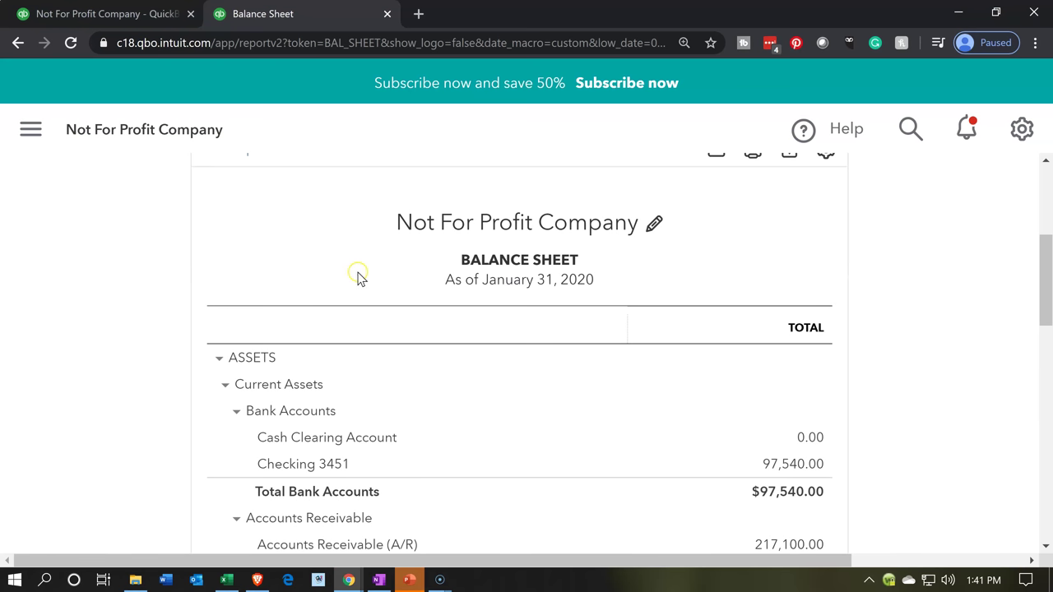
pyautogui.click(478, 271)
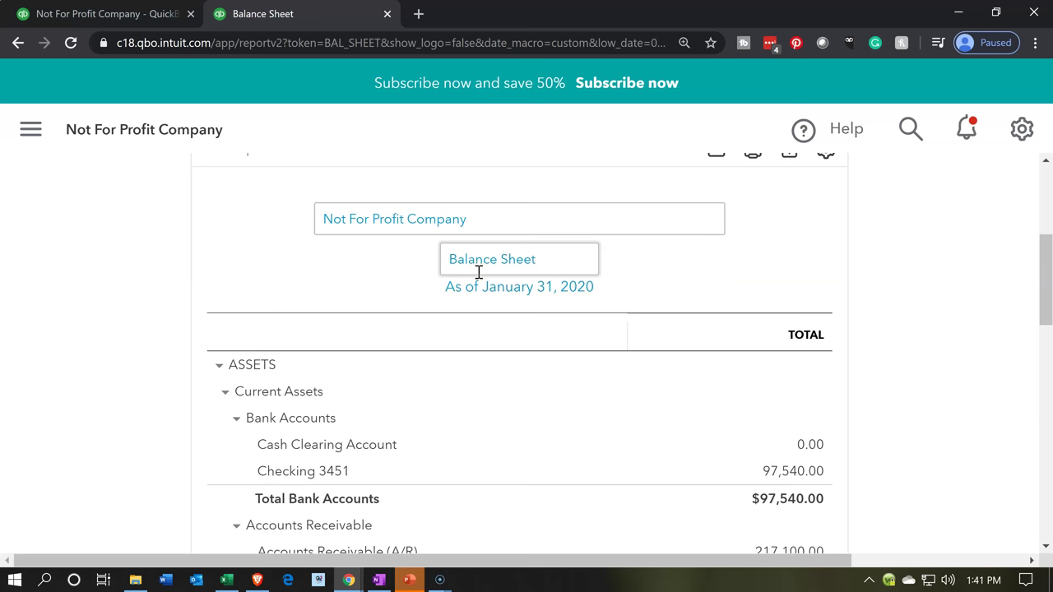
pyautogui.click(478, 319)
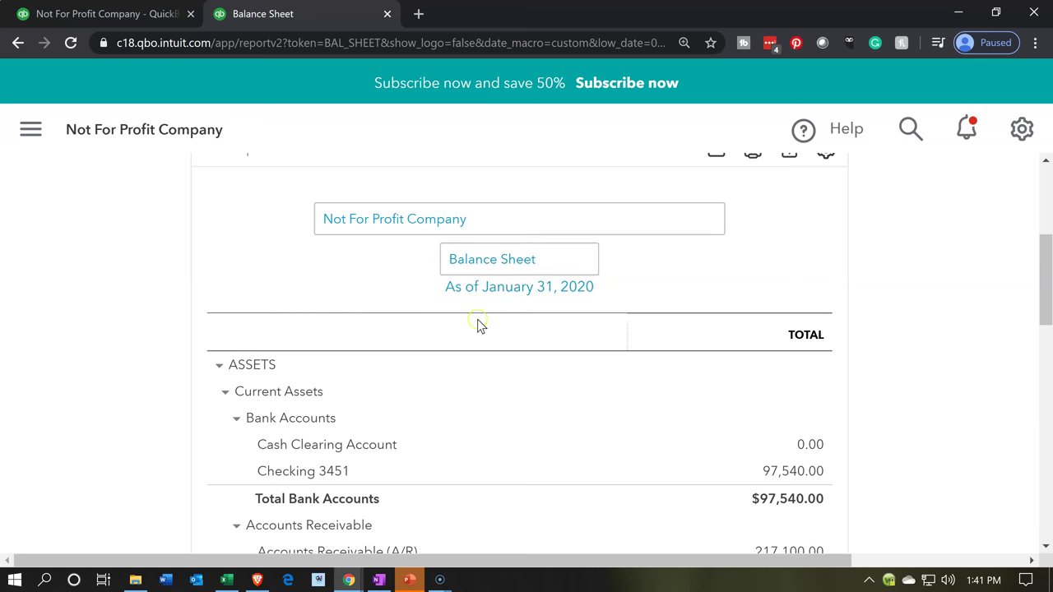
pyautogui.scroll(2, 477, 326)
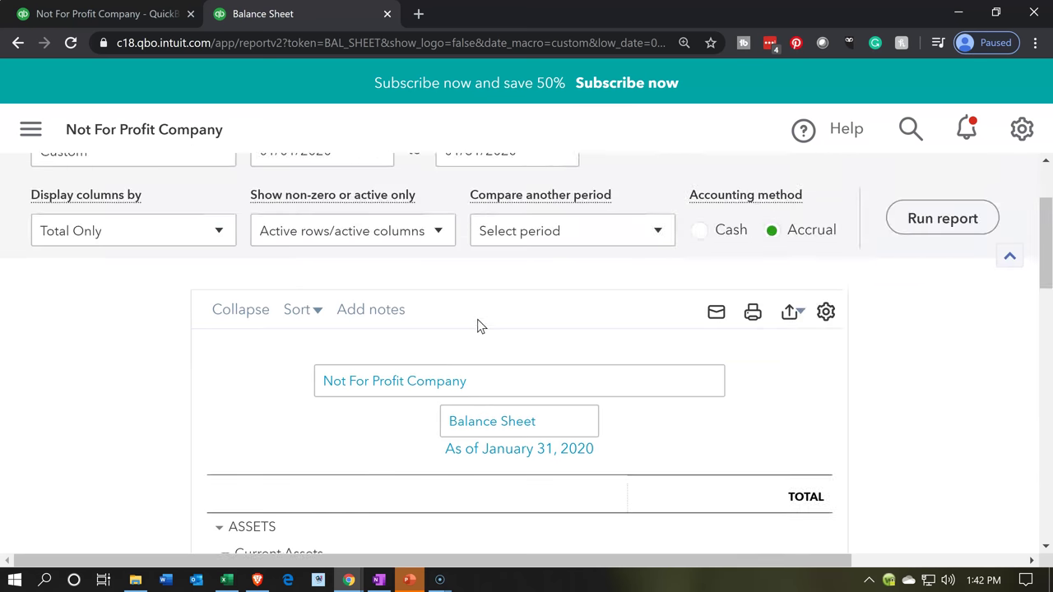
pyautogui.scroll(1, 480, 325)
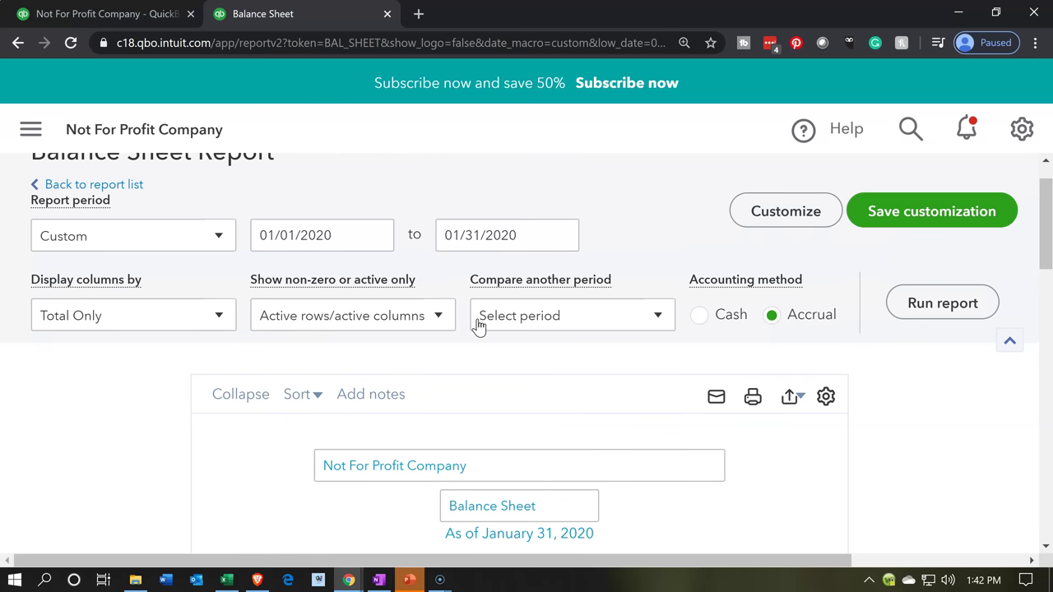
pyautogui.click(500, 526)
# Open the Balance Sheet report's customization settings and expand the Header/Footer section to show the report title.
pyautogui.click(765, 220)
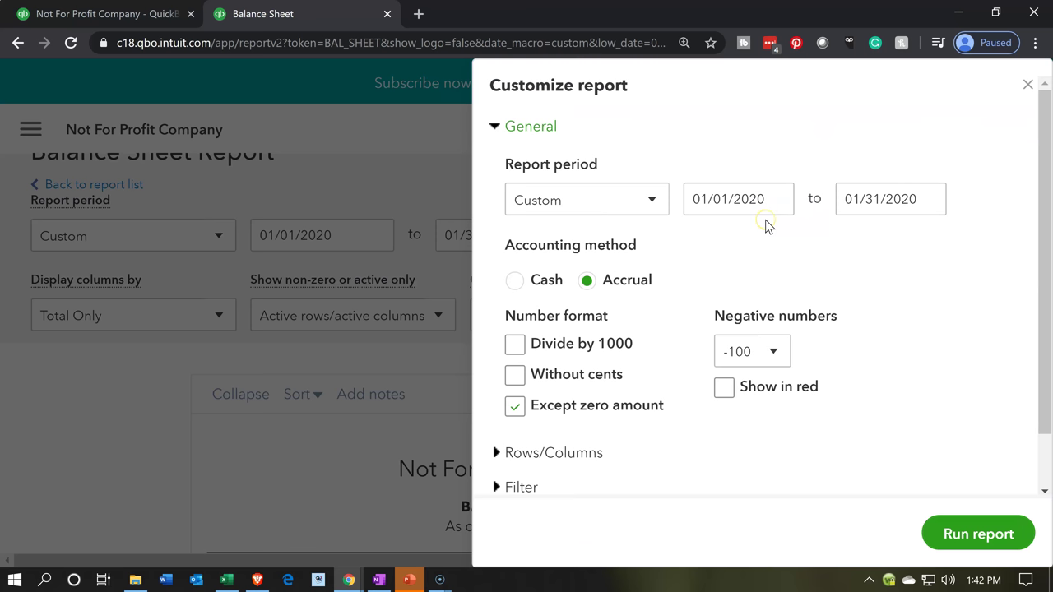
pyautogui.click(679, 246)
pyautogui.scroll(-1, 679, 249)
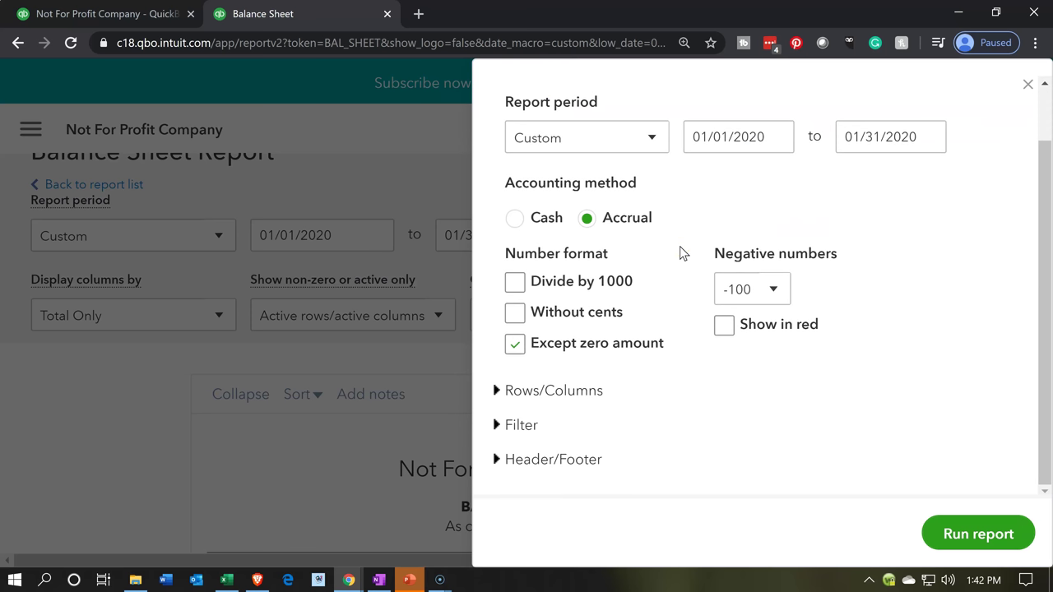
pyautogui.click(509, 461)
pyautogui.scroll(-3, 513, 454)
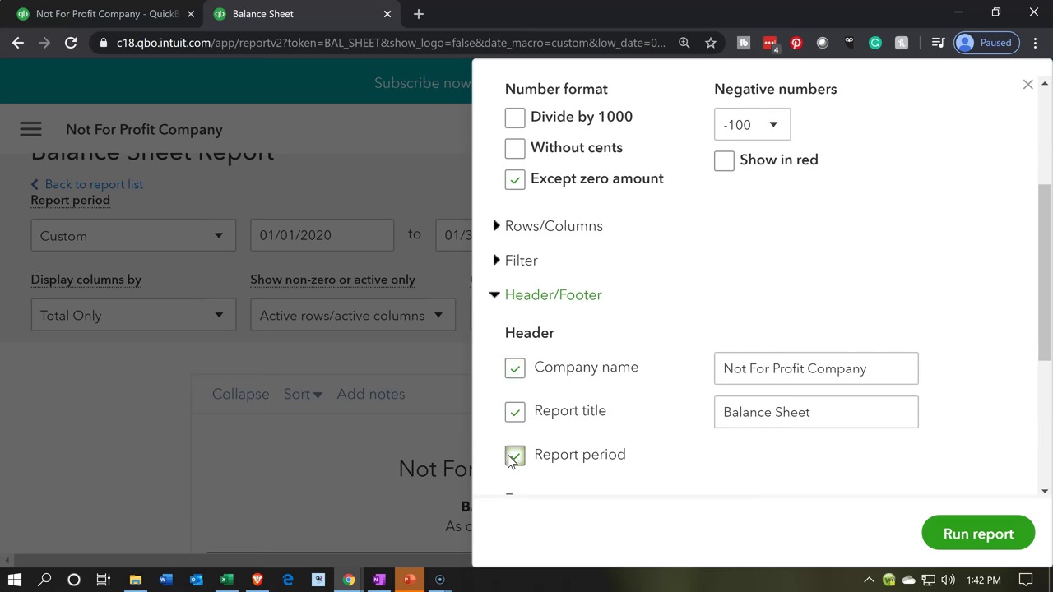
pyautogui.click(574, 419)
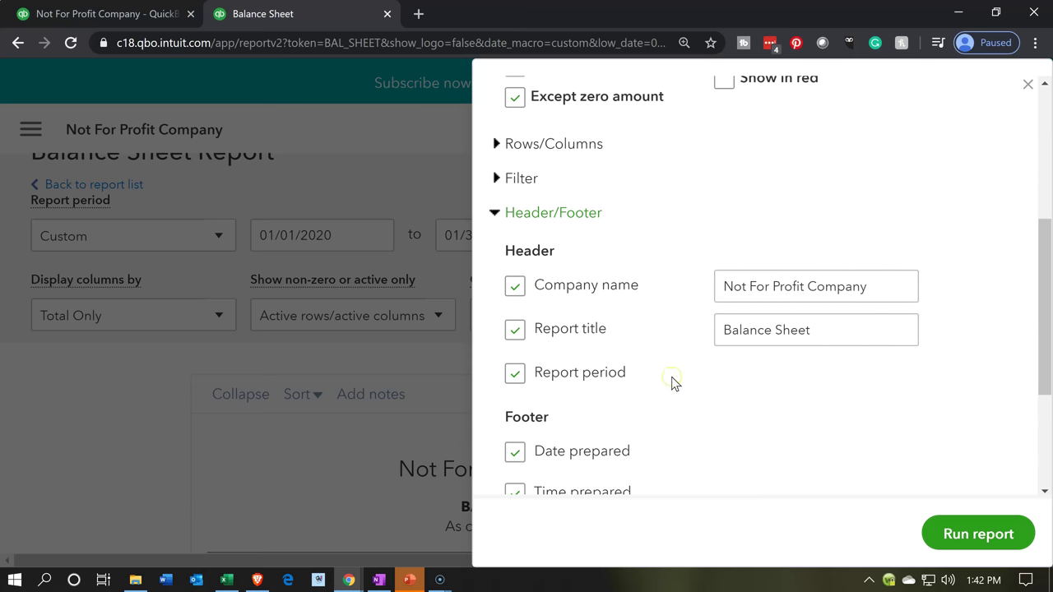
# Switch to the Excel workbook and copy the heading text "Statement of Financial Position" from cell T33.
pyautogui.click(221, 581)
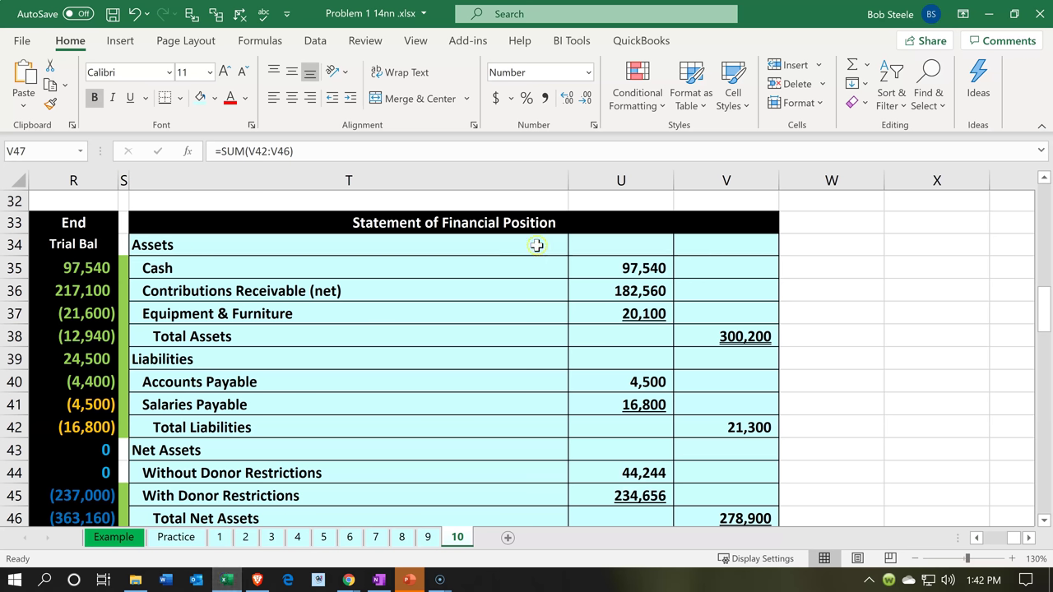
pyautogui.doubleClick(538, 223)
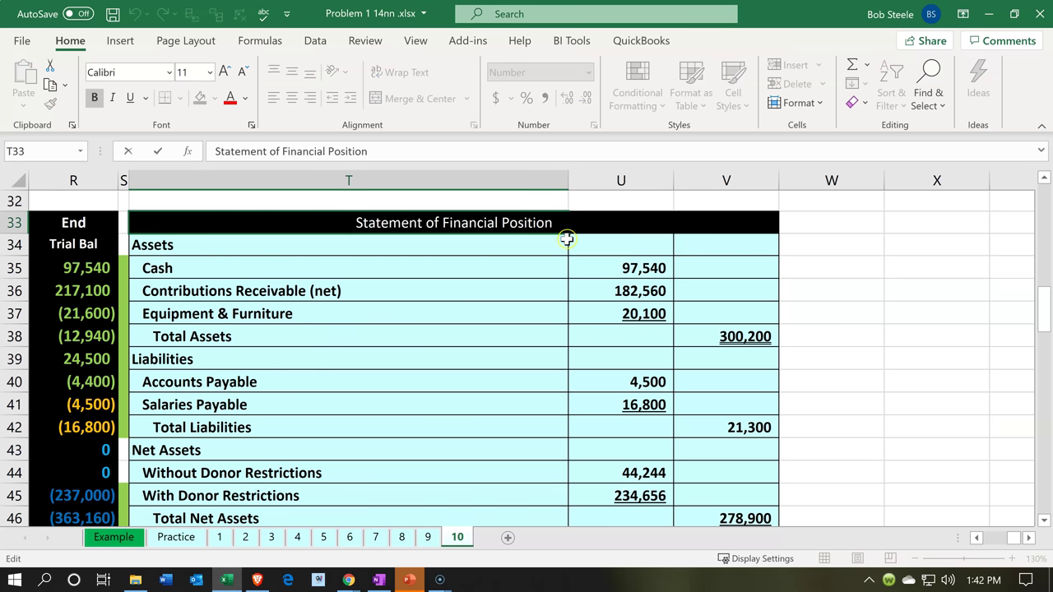
pyautogui.moveTo(556, 220); pyautogui.dragTo(310, 218)
pyautogui.hotkey('ctrl', 'c')
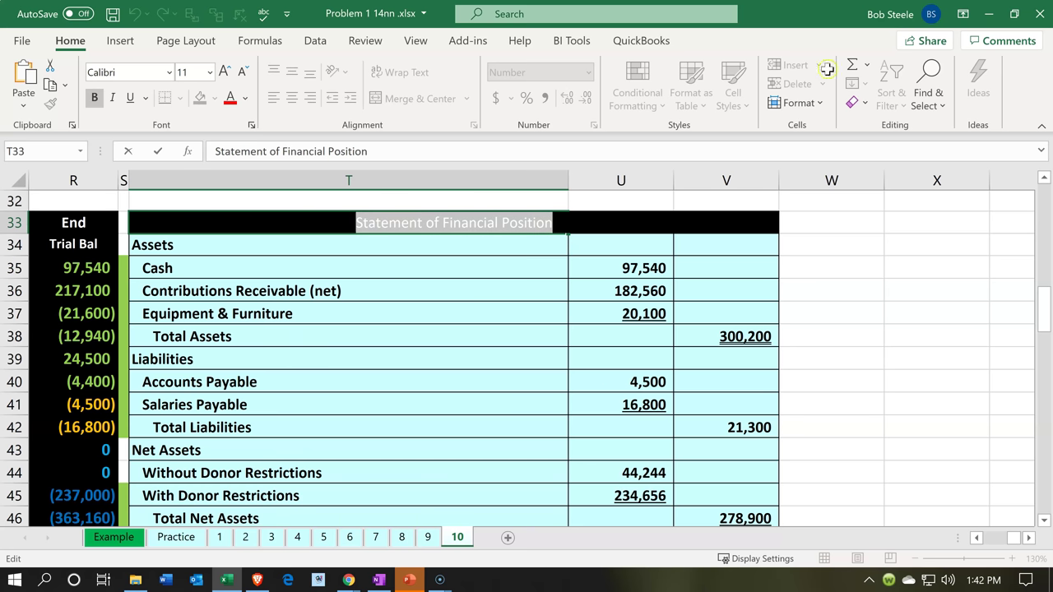
pyautogui.click(246, 336)
# Back in QuickBooks Online, replace the report title with the copied "Statement of Financial Position" and run the report.
pyautogui.click(985, 14)
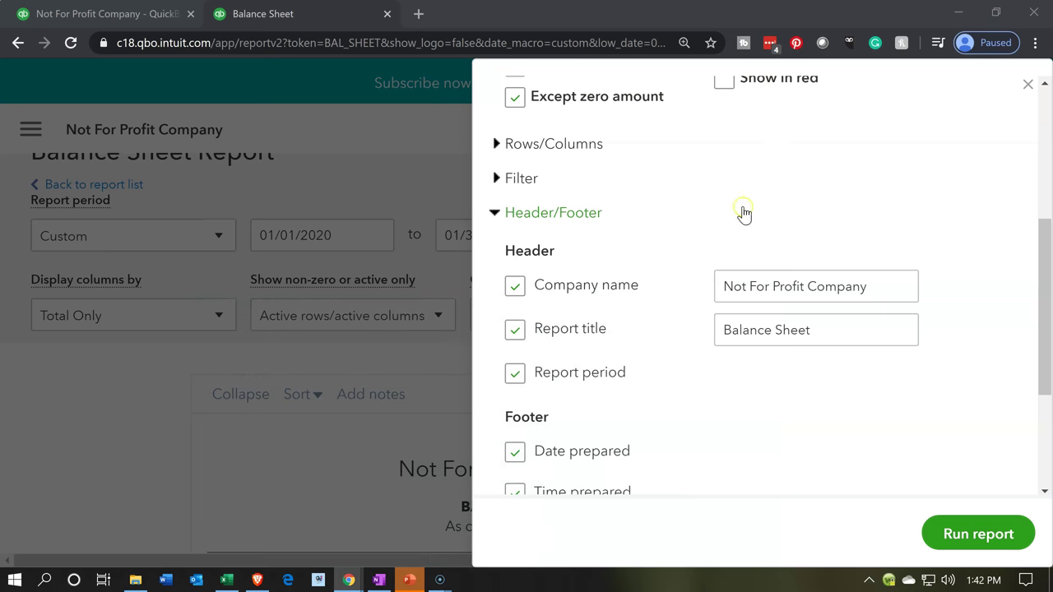
pyautogui.moveTo(825, 324); pyautogui.dragTo(674, 313)
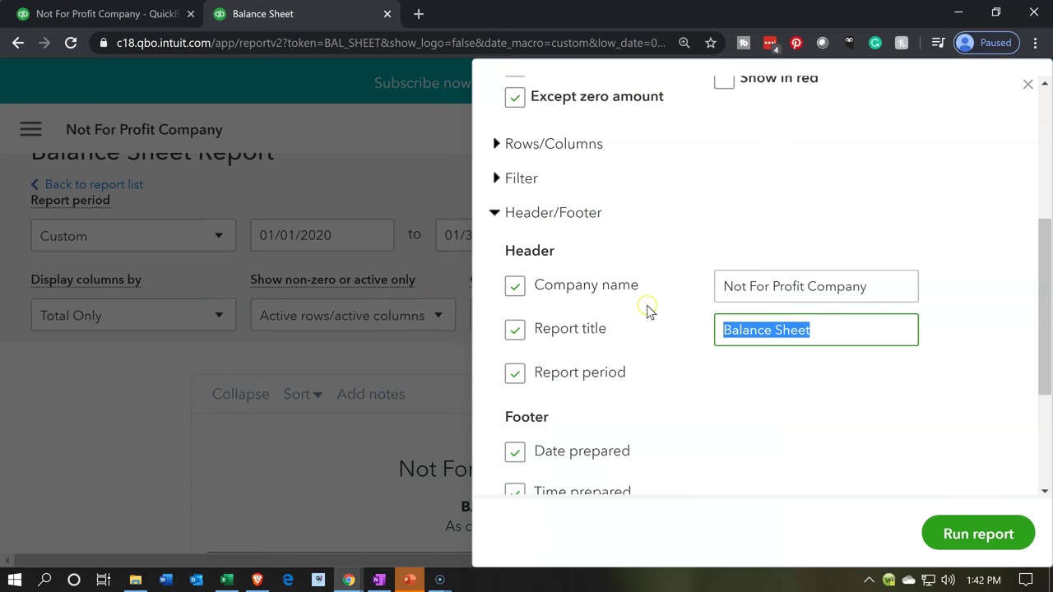
pyautogui.hotkey('ctrl', 'v')
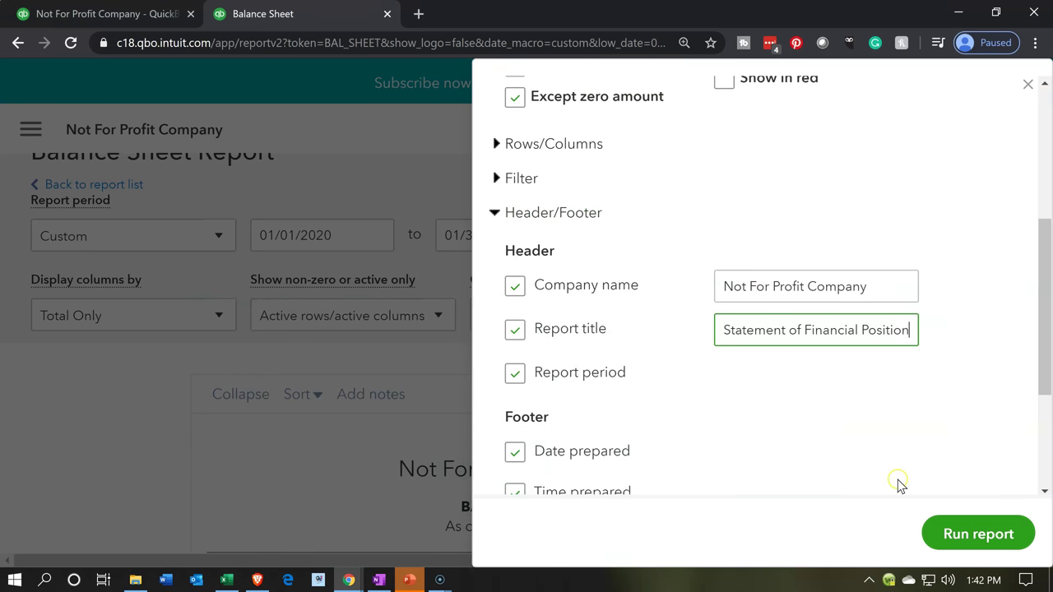
pyautogui.click(935, 531)
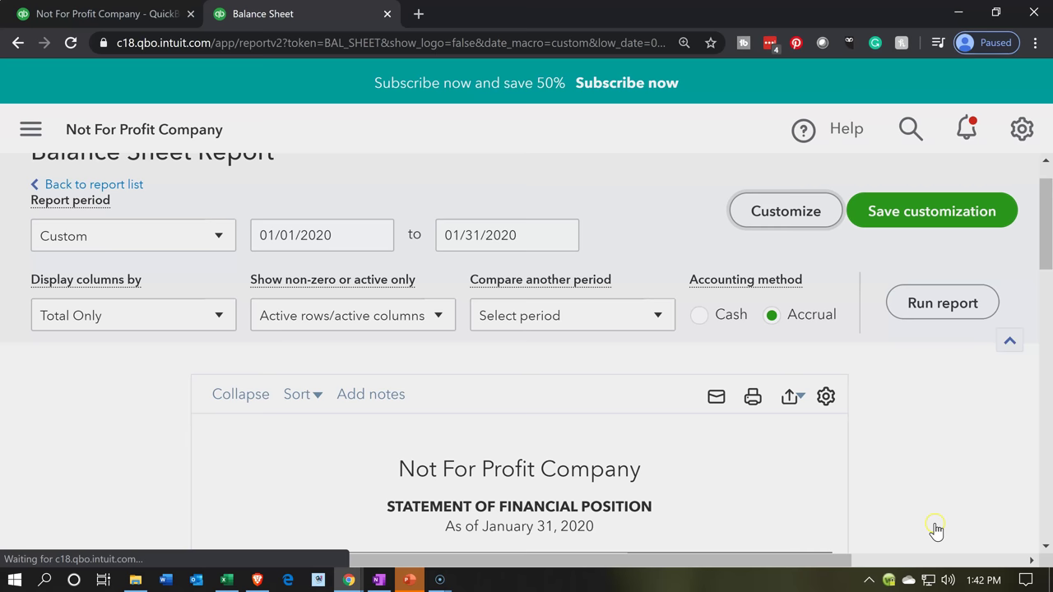
# Review the retitled report's header and collapse its Assets and Liabilities and Equity sections to compare their totals.
pyautogui.scroll(-3, 924, 510)
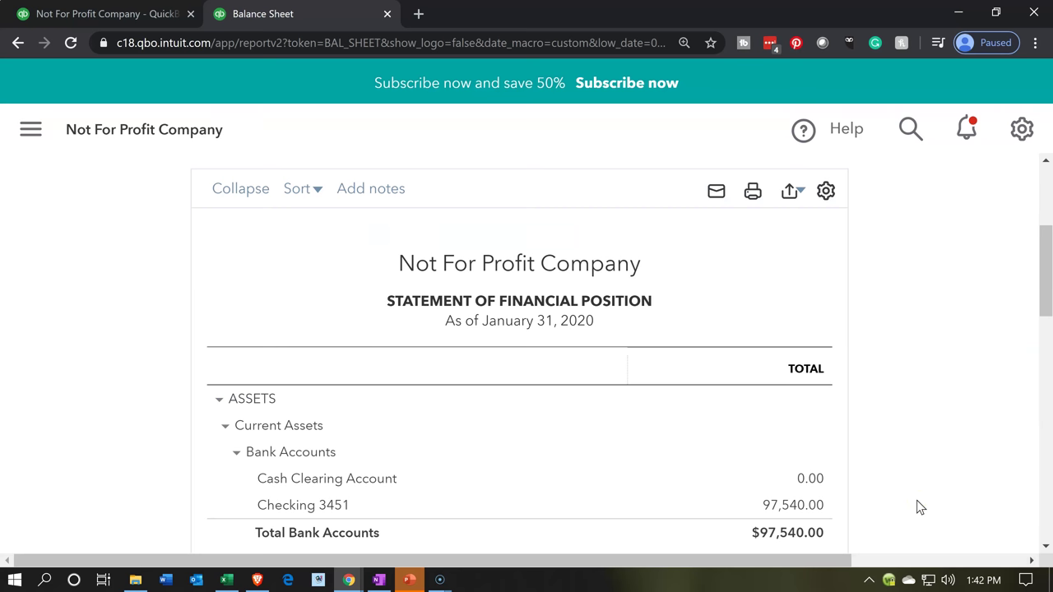
pyautogui.click(661, 316)
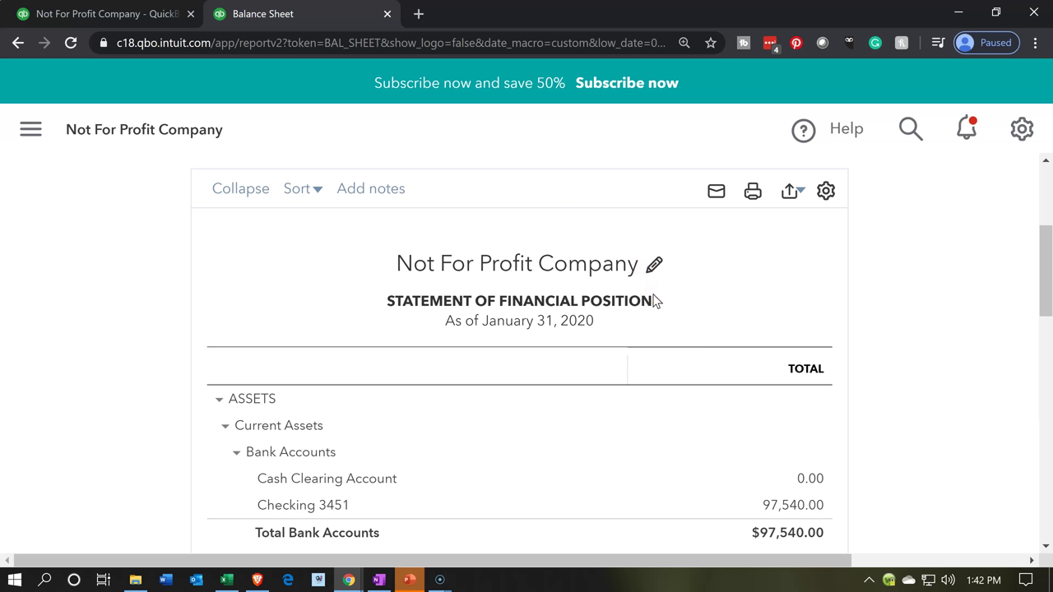
pyautogui.click(654, 296)
pyautogui.click(641, 296)
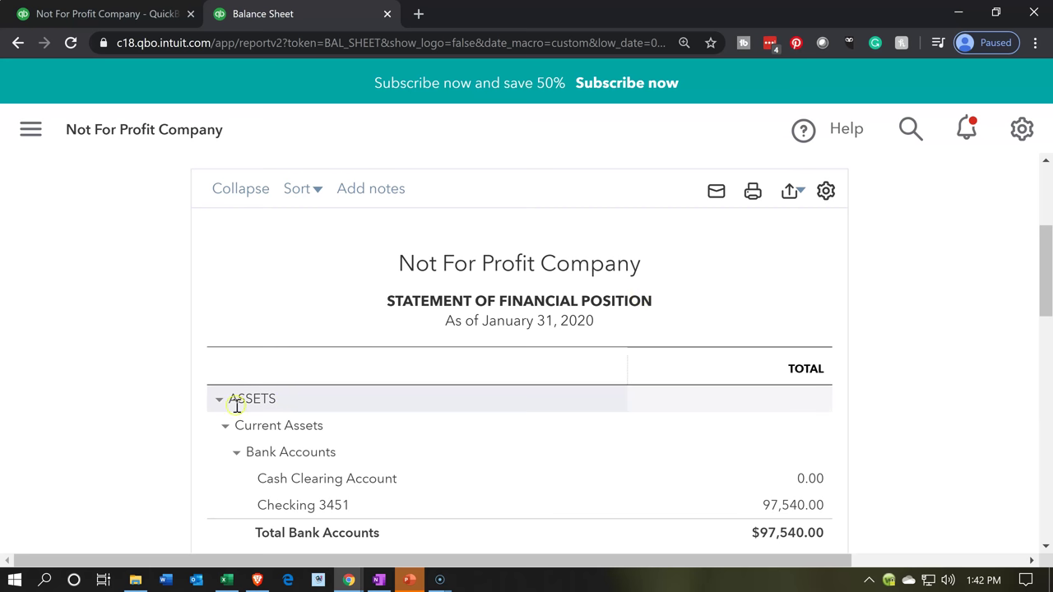
pyautogui.scroll(-1, 111, 402)
pyautogui.scroll(-1, 111, 401)
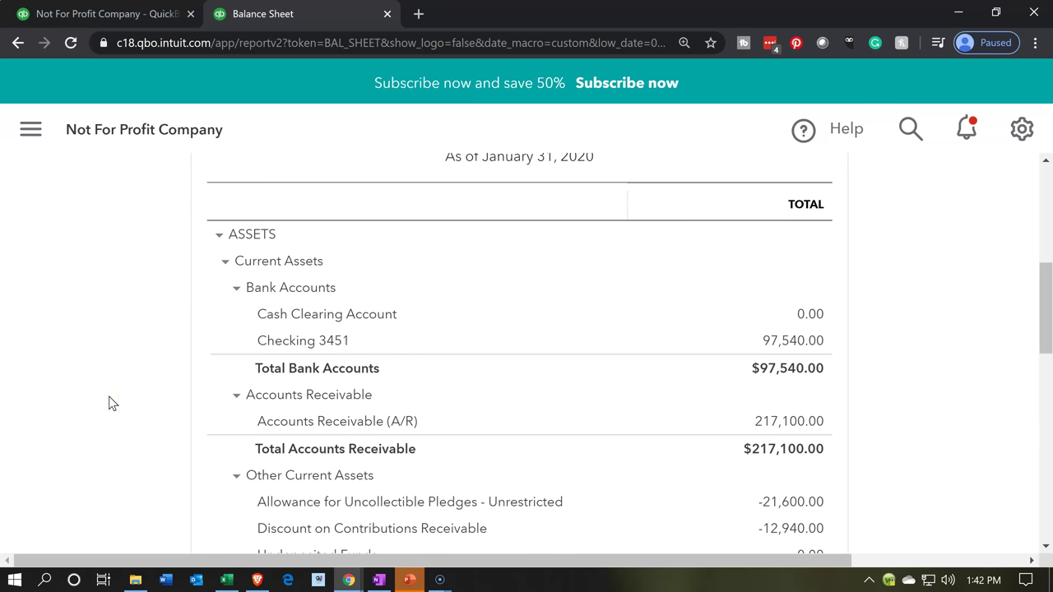
pyautogui.click(219, 238)
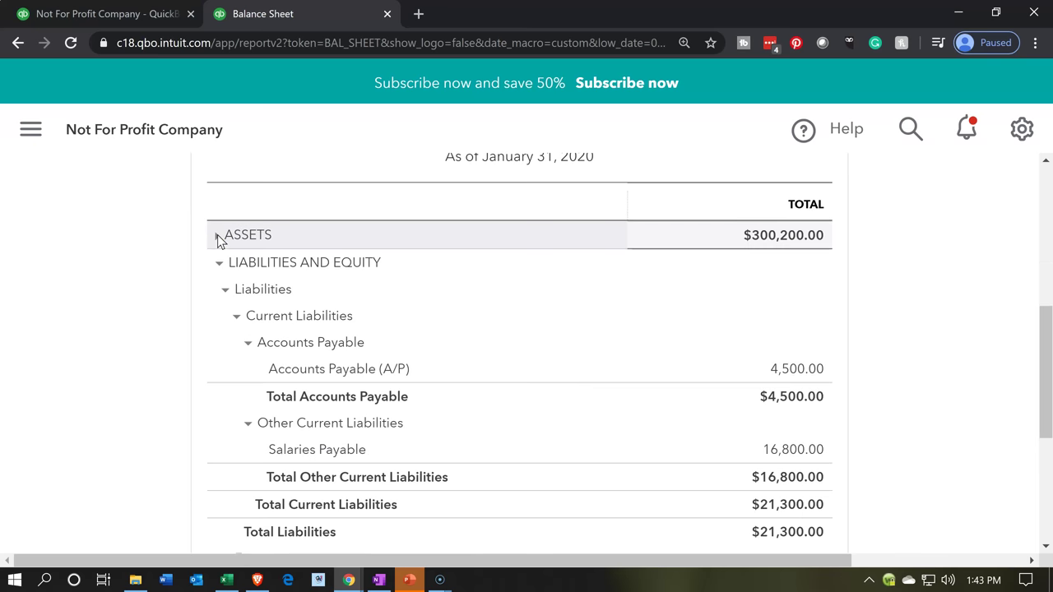
pyautogui.click(218, 265)
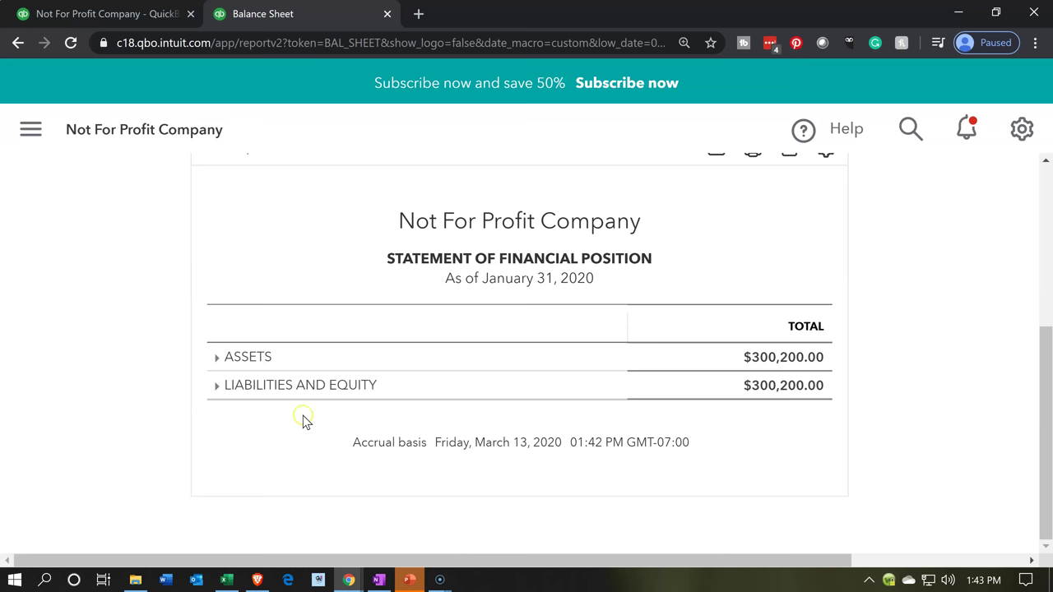
# Expand the Assets section of the Statement of Financial Position report to show its account detail.
pyautogui.click(340, 409)
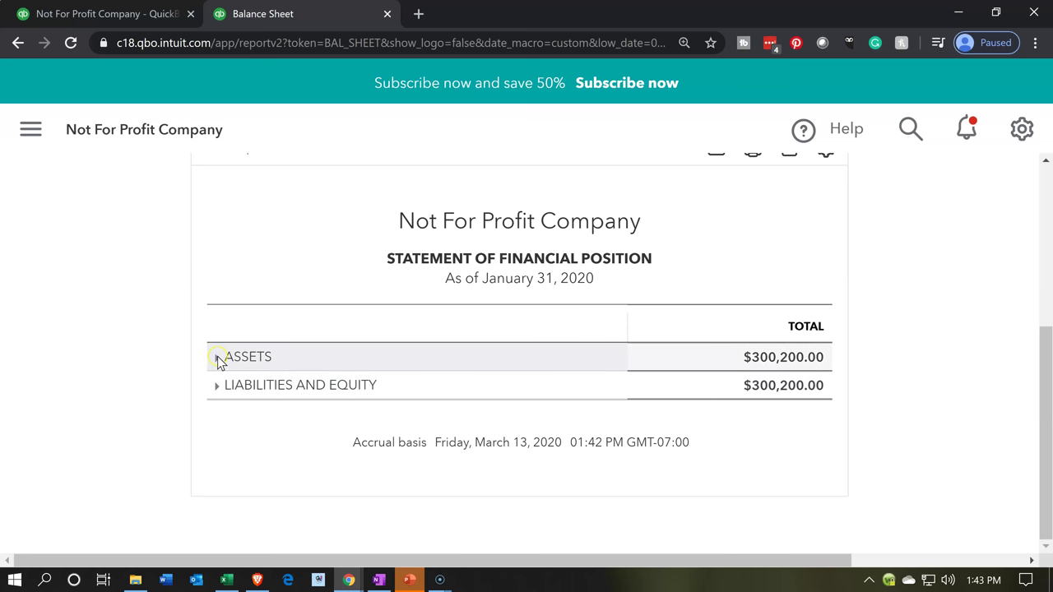
pyautogui.click(218, 359)
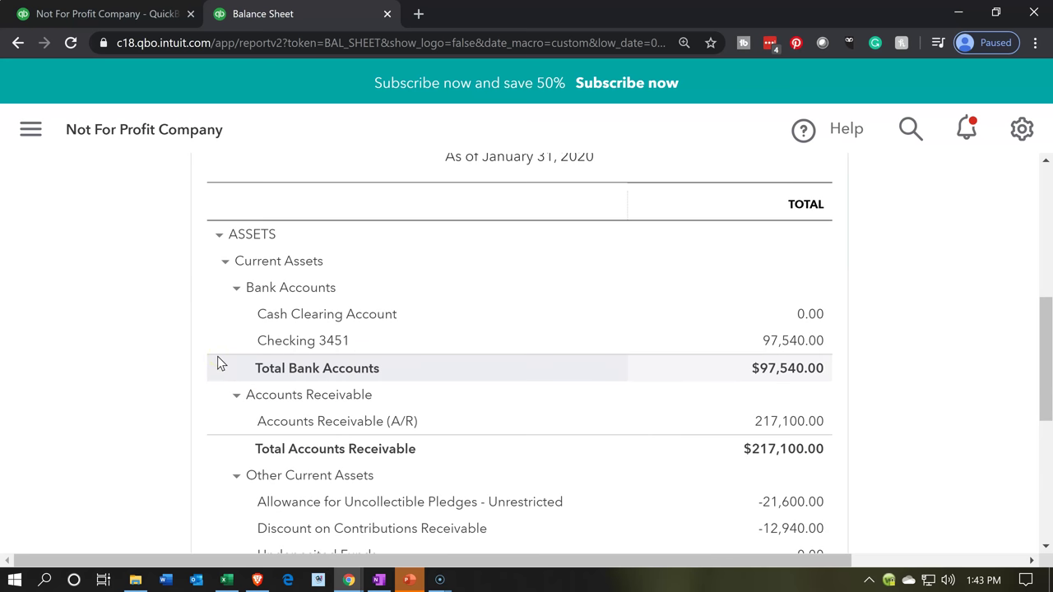
# Collapse Current Assets and Fixed Assets to compare their subtotals, and reopen the Current Assets detail.
pyautogui.click(225, 263)
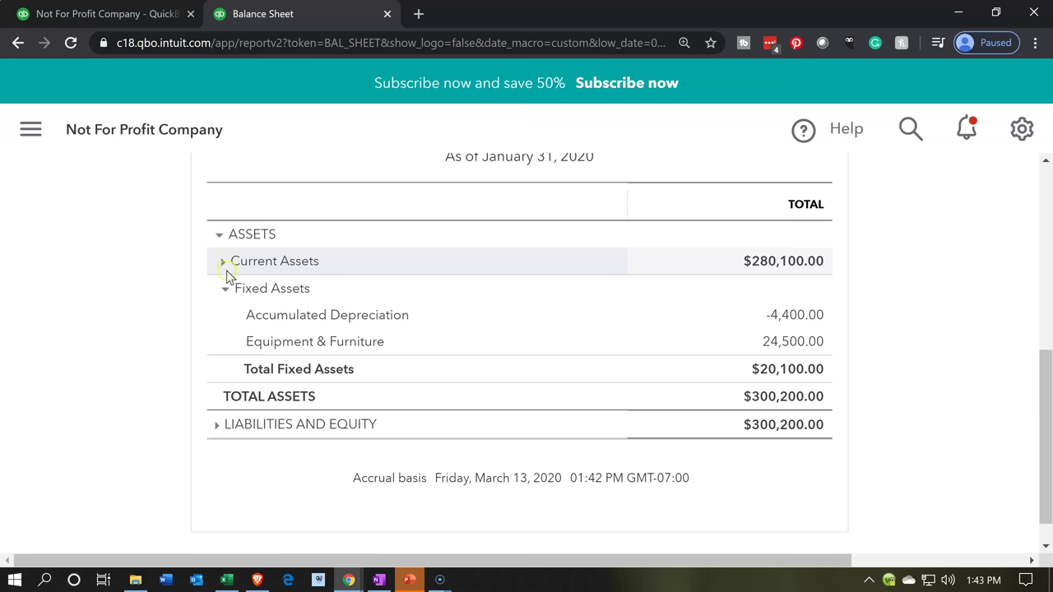
pyautogui.click(226, 290)
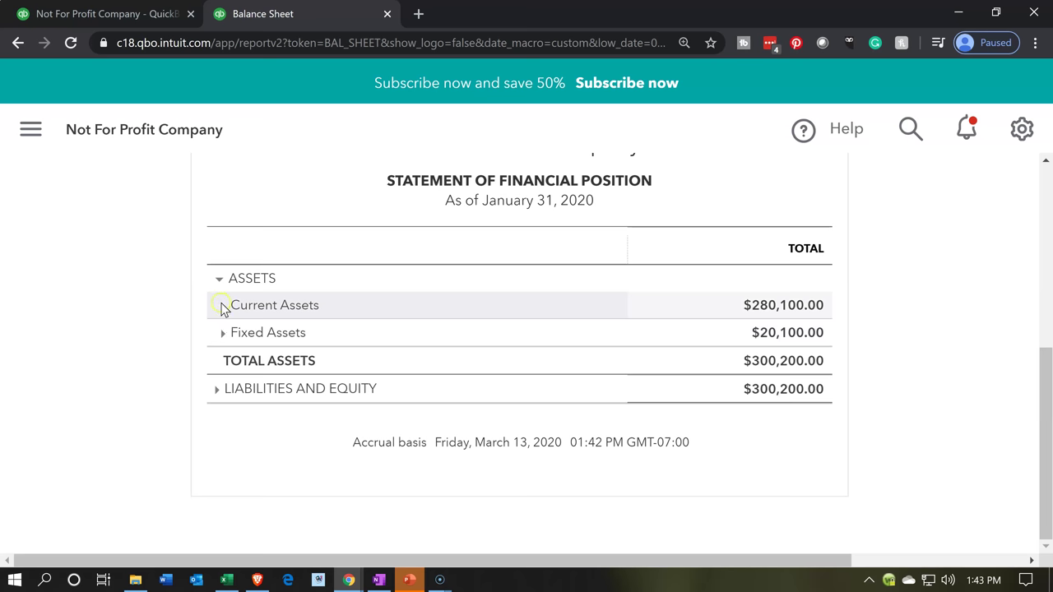
pyautogui.click(223, 307)
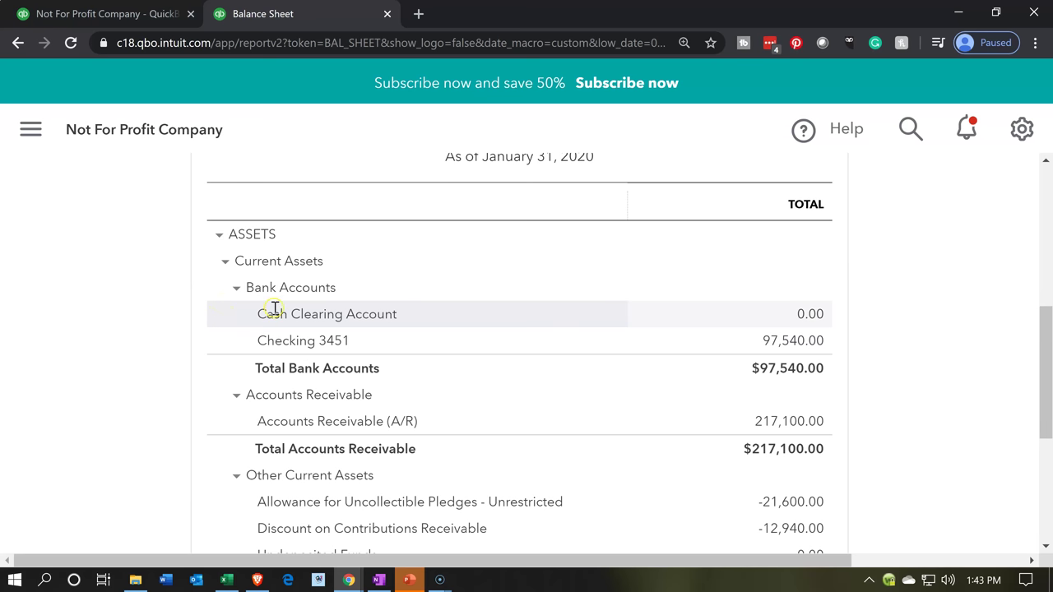
# Examine the checking account balance and the Bank Accounts subtotal, collapsing and re-expanding the Bank Accounts group.
pyautogui.click(272, 343)
pyautogui.click(734, 350)
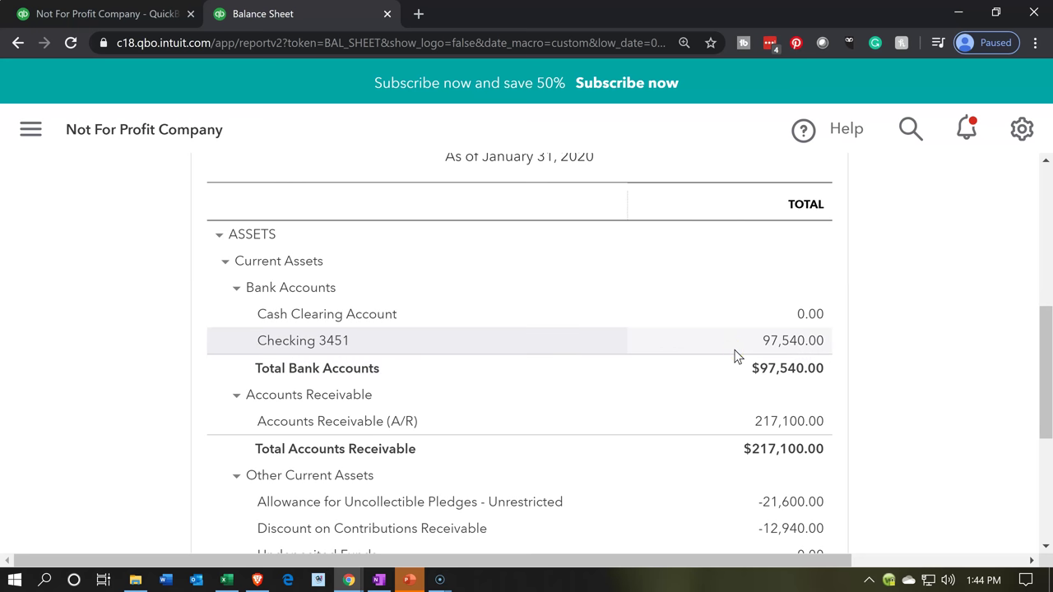
pyautogui.click(336, 347)
pyautogui.click(237, 290)
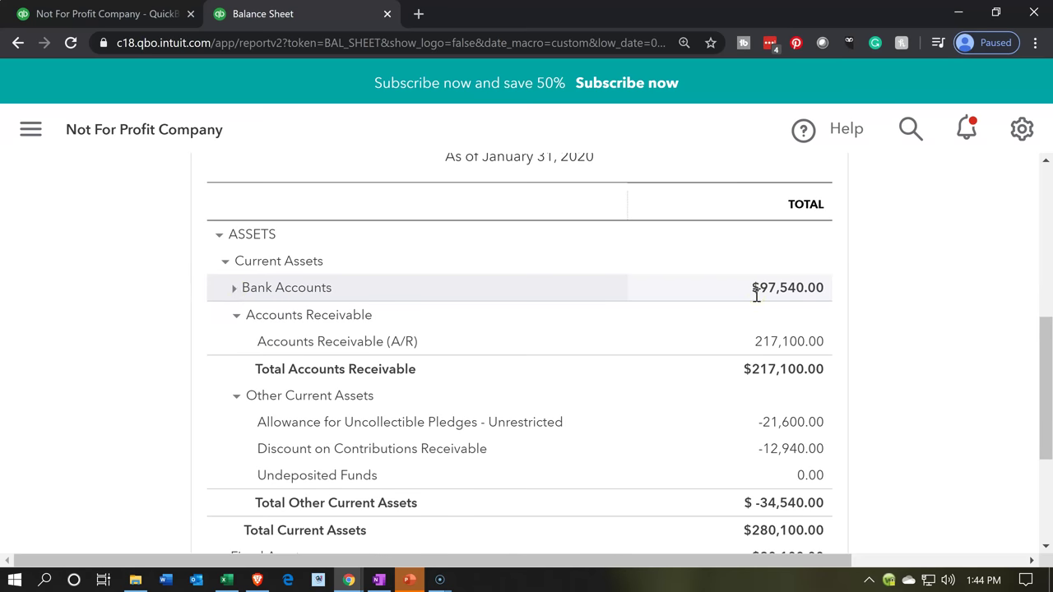
pyautogui.click(235, 290)
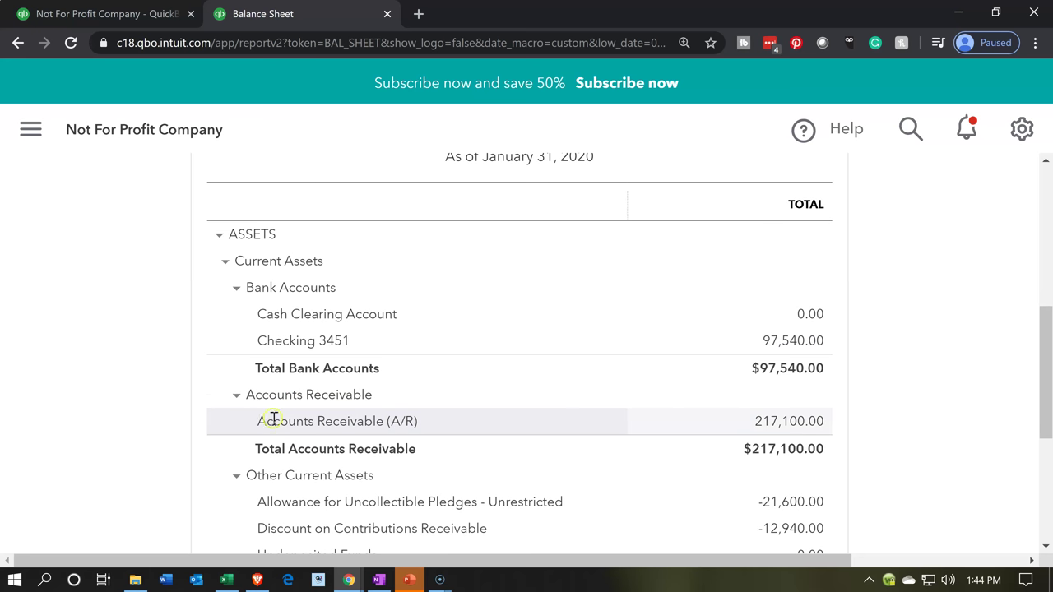
# Examine Accounts Receivable together with the allowance for uncollectible pledges and the discount on contributions receivable.
pyautogui.click(236, 398)
pyautogui.click(237, 398)
pyautogui.scroll(-2, 247, 424)
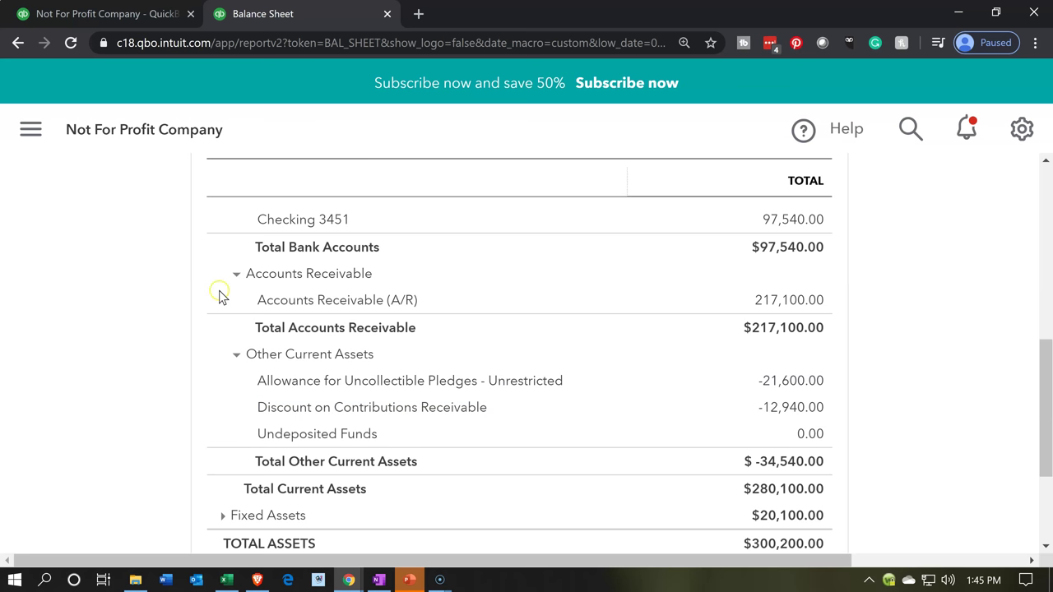
pyautogui.click(237, 273)
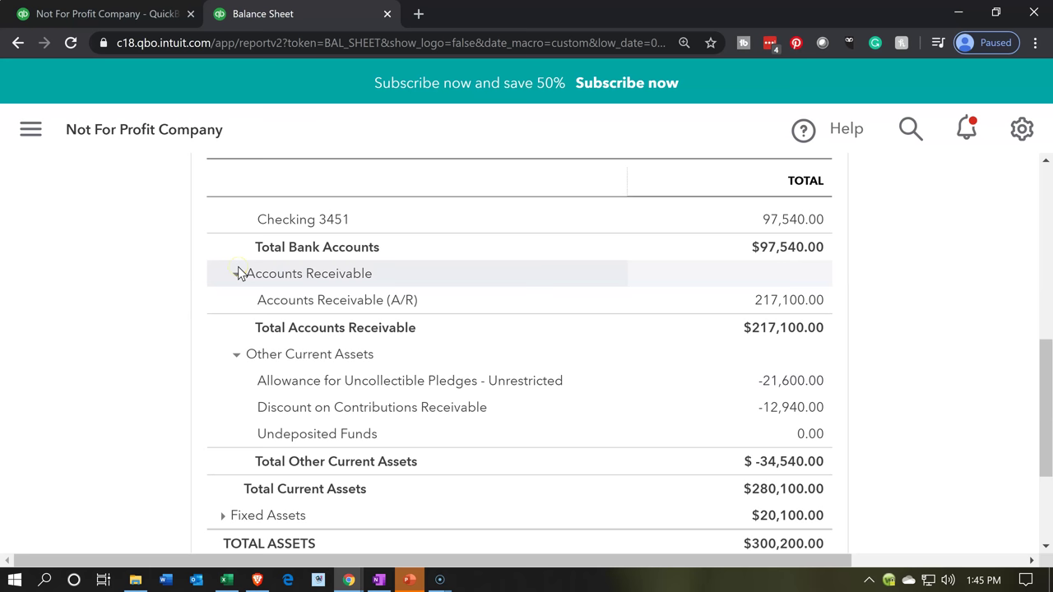
pyautogui.click(249, 396)
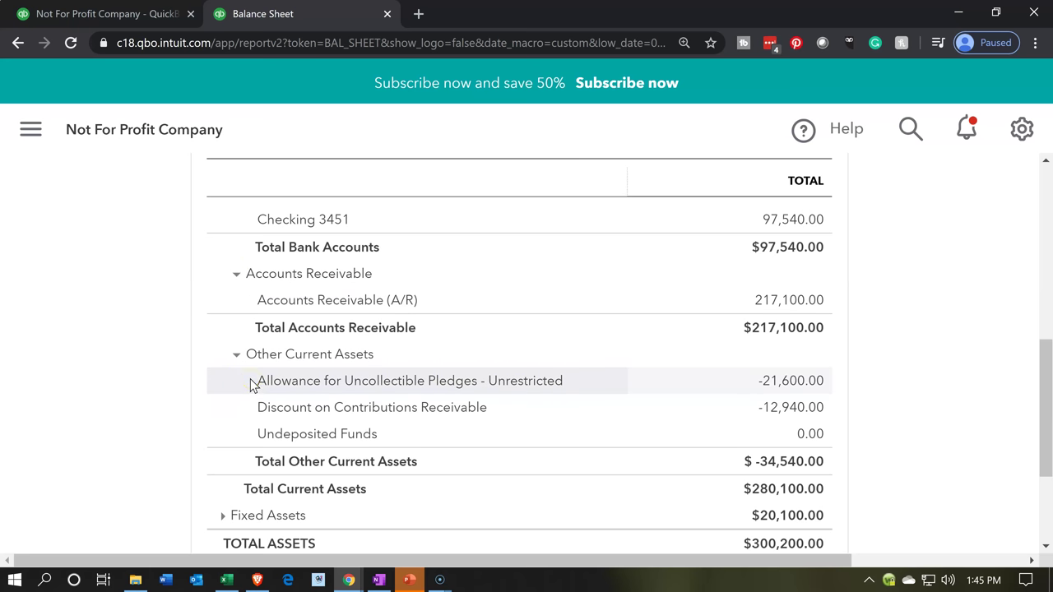
pyautogui.click(247, 402)
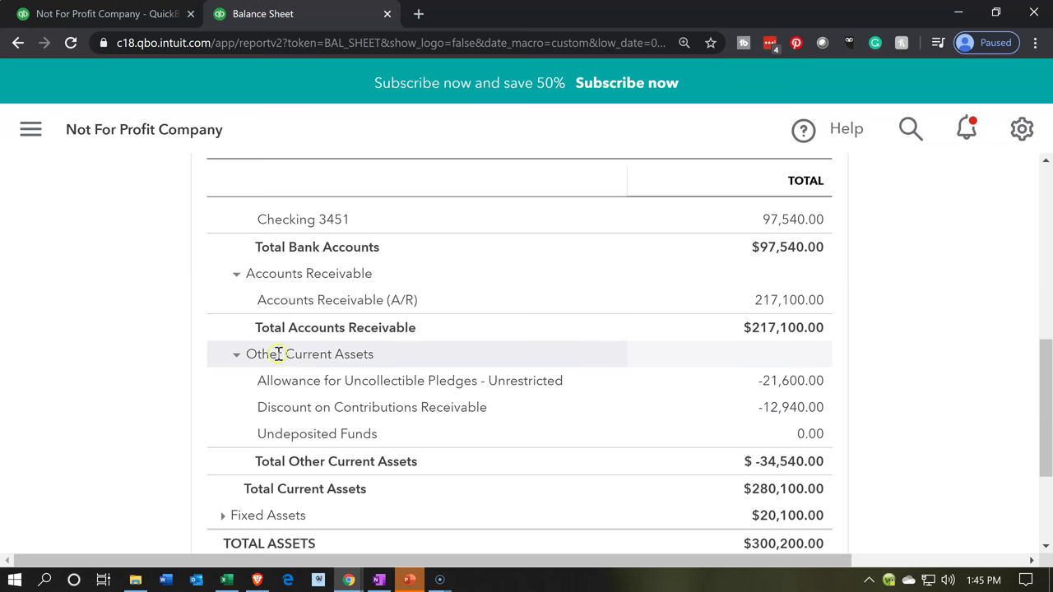
# Collapse and re-expand the Accounts Receivable and Other Current Assets groups to compare their subtotals.
pyautogui.click(230, 281)
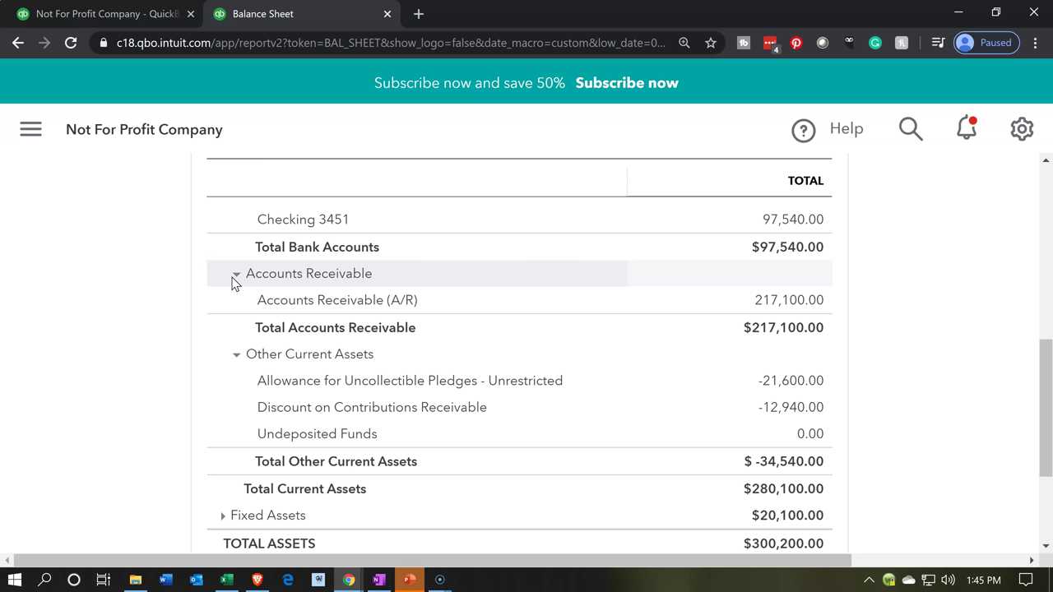
pyautogui.click(238, 278)
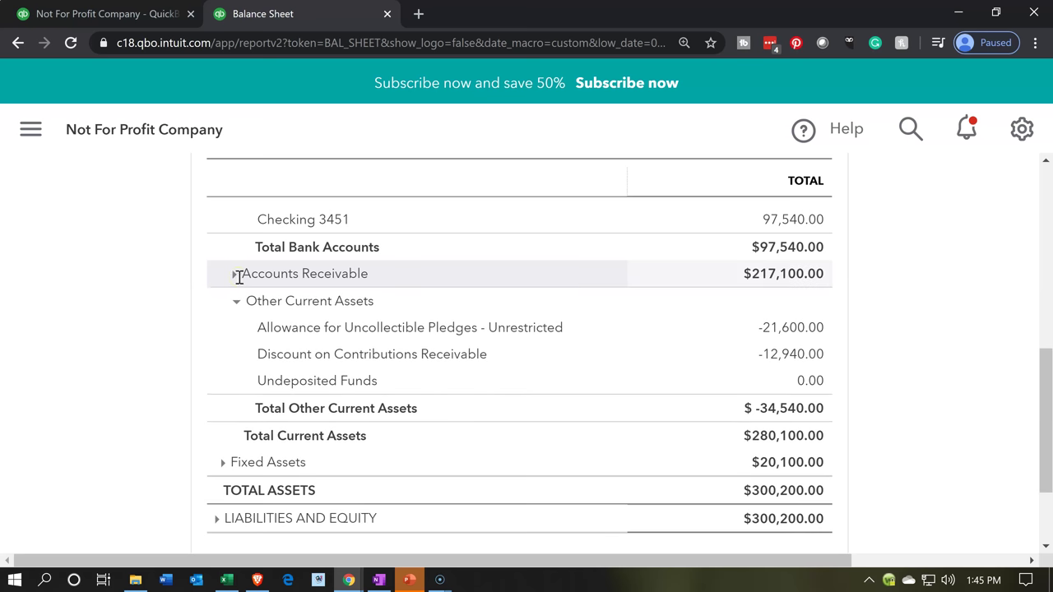
pyautogui.click(236, 304)
pyautogui.click(236, 304)
pyautogui.click(233, 275)
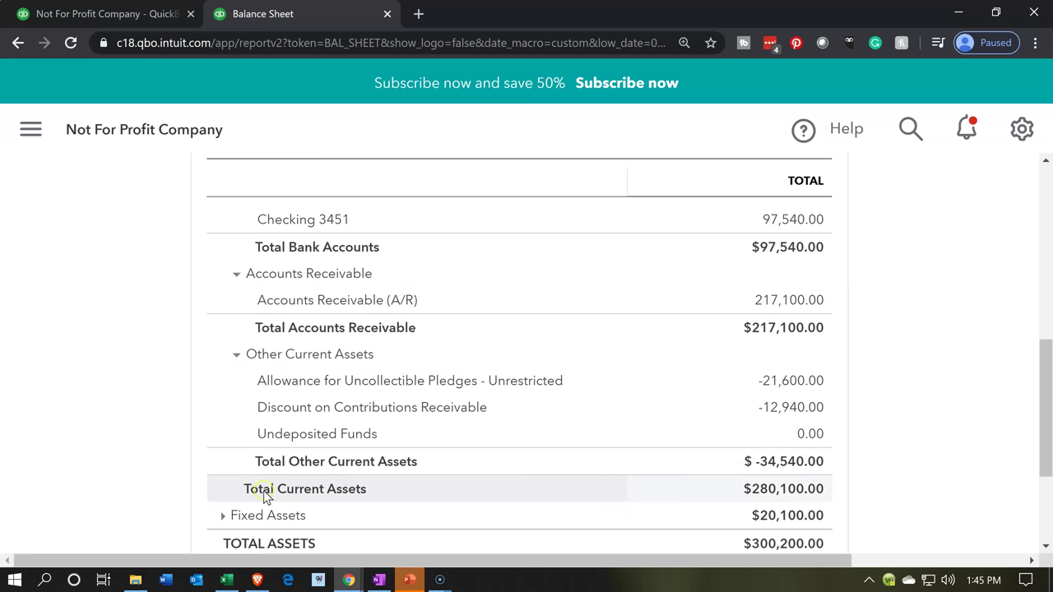
# Check the current assets total and expand Fixed Assets to examine Accumulated Depreciation and Equipment & Furniture.
pyautogui.click(254, 435)
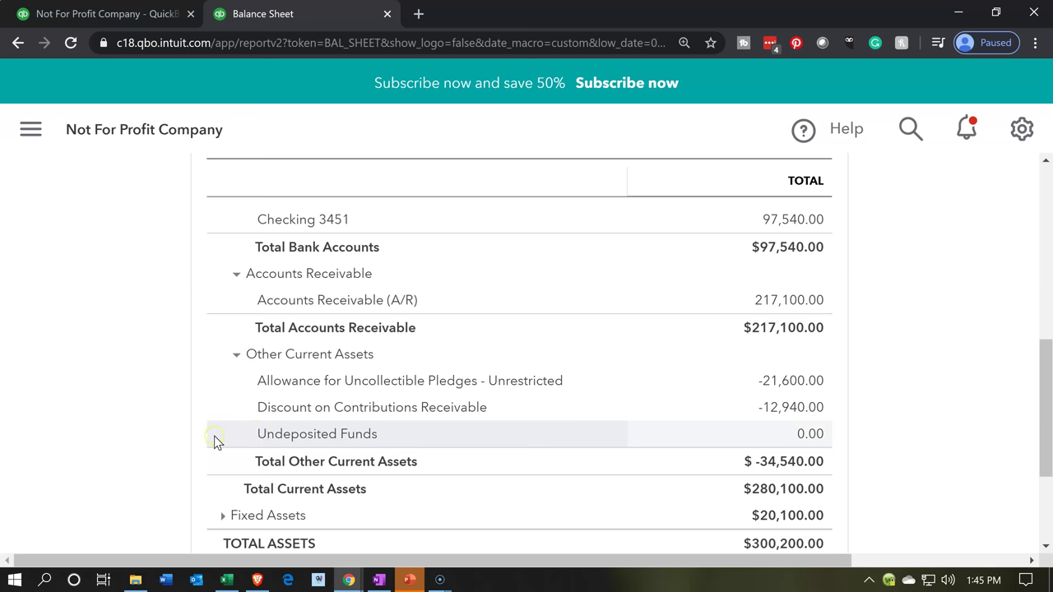
pyautogui.scroll(-1, 214, 442)
pyautogui.click(221, 415)
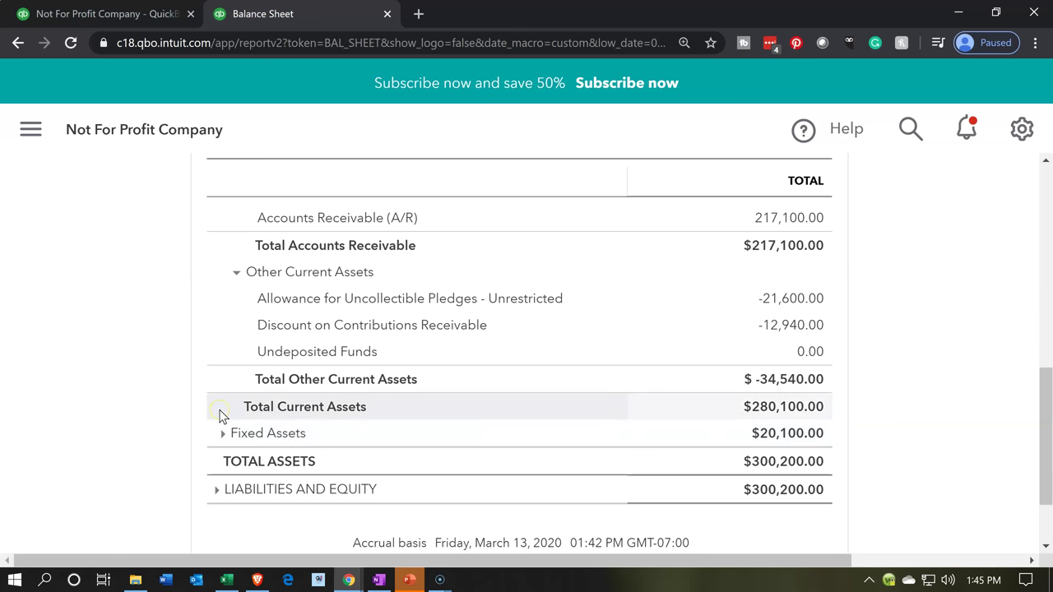
pyautogui.scroll(-1, 220, 416)
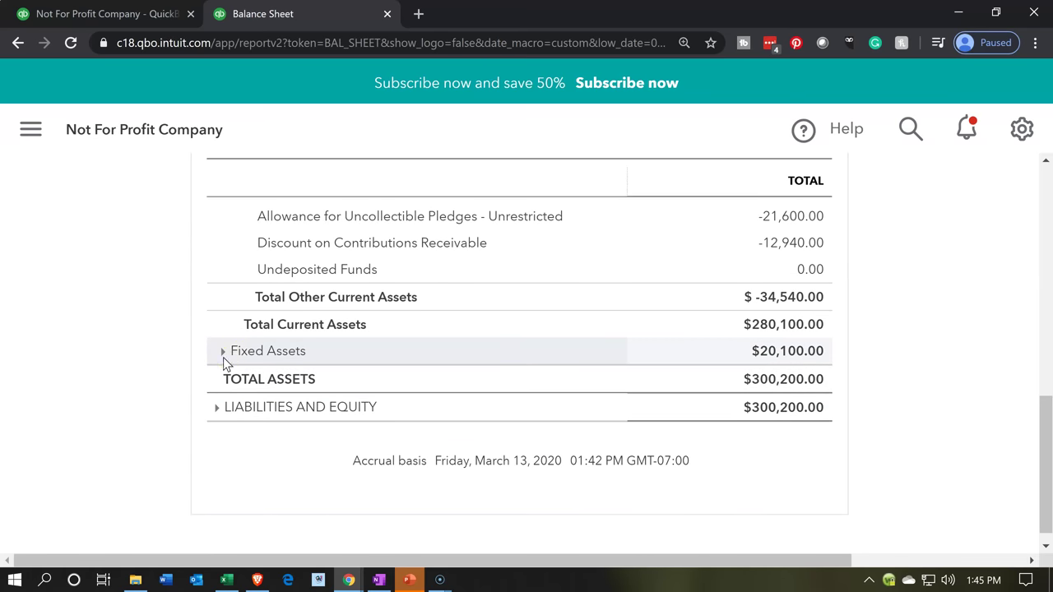
pyautogui.click(223, 354)
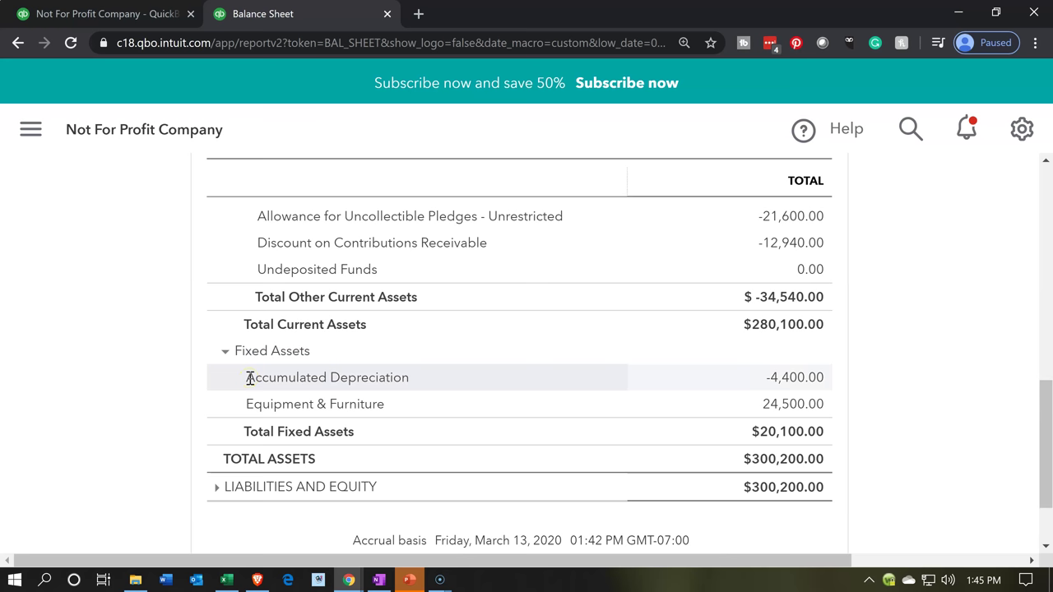
pyautogui.click(255, 415)
pyautogui.click(243, 398)
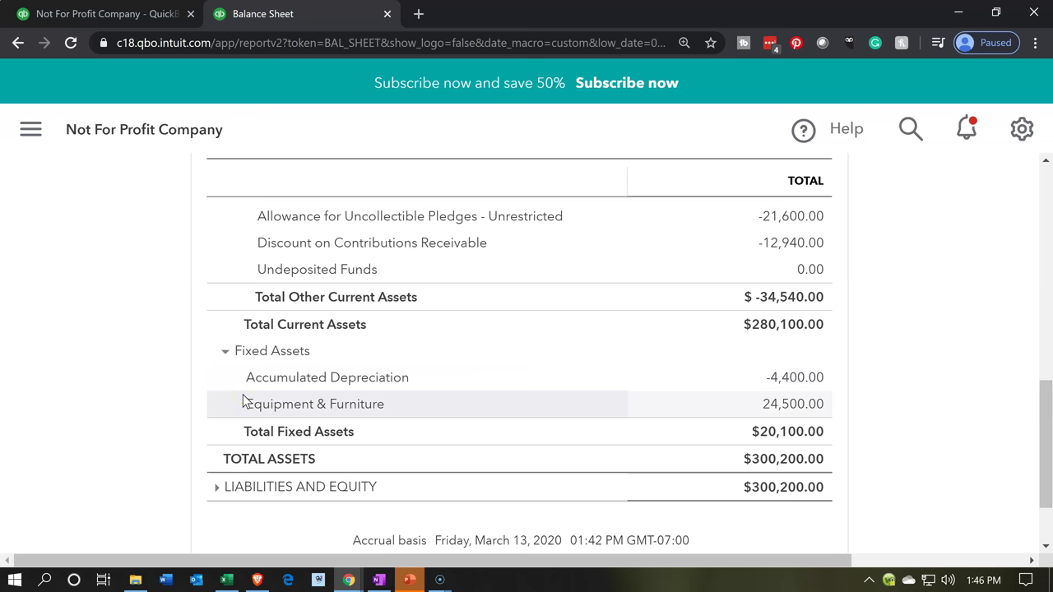
# Check the fixed assets and total assets figures, and expand the Liabilities and Equity section.
pyautogui.scroll(-1, 243, 401)
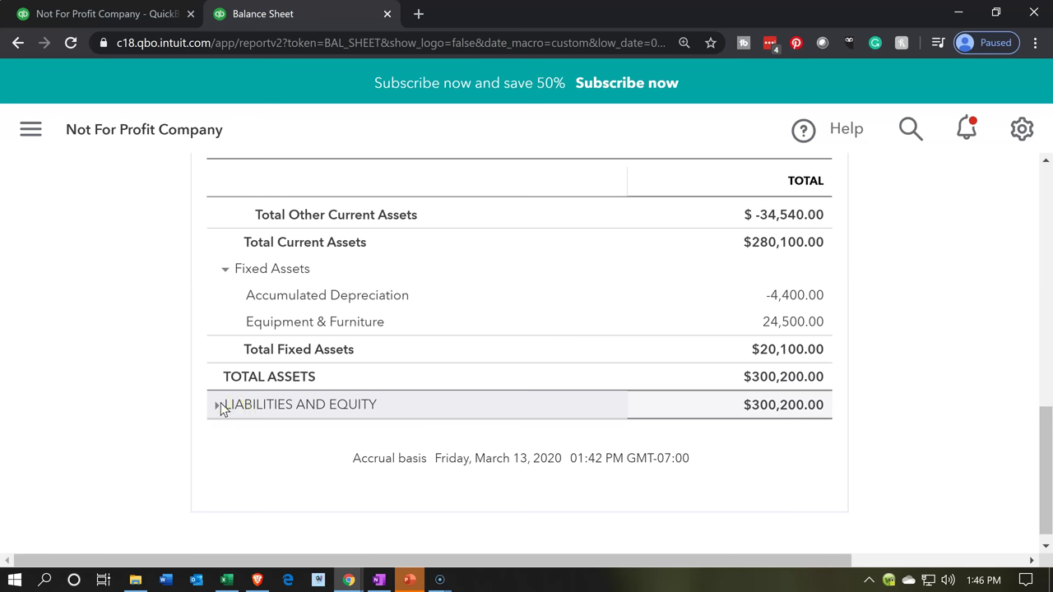
pyautogui.click(258, 361)
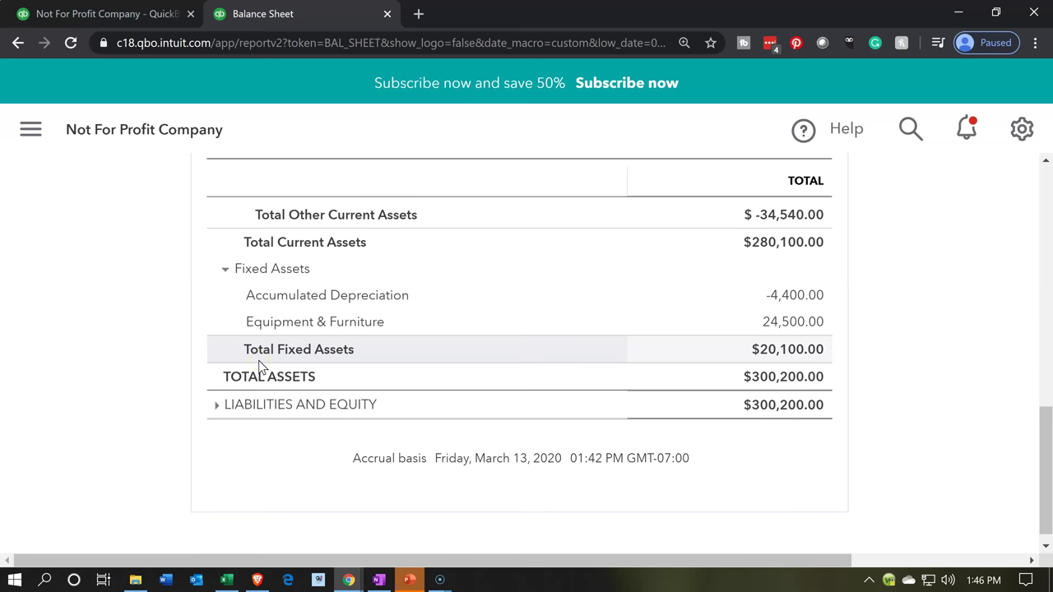
pyautogui.click(213, 407)
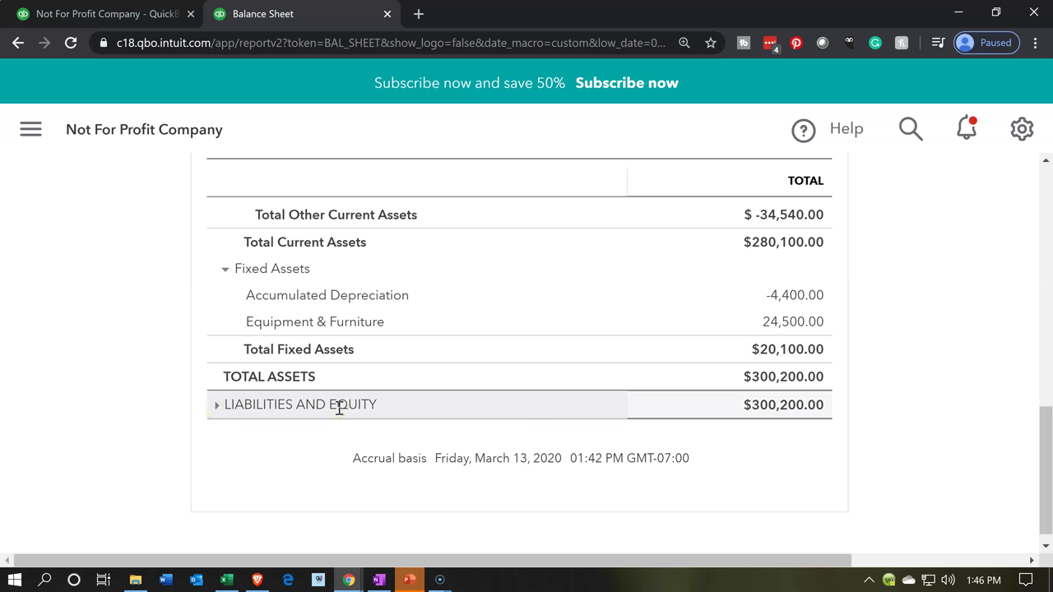
pyautogui.click(217, 405)
pyautogui.scroll(-1, 181, 414)
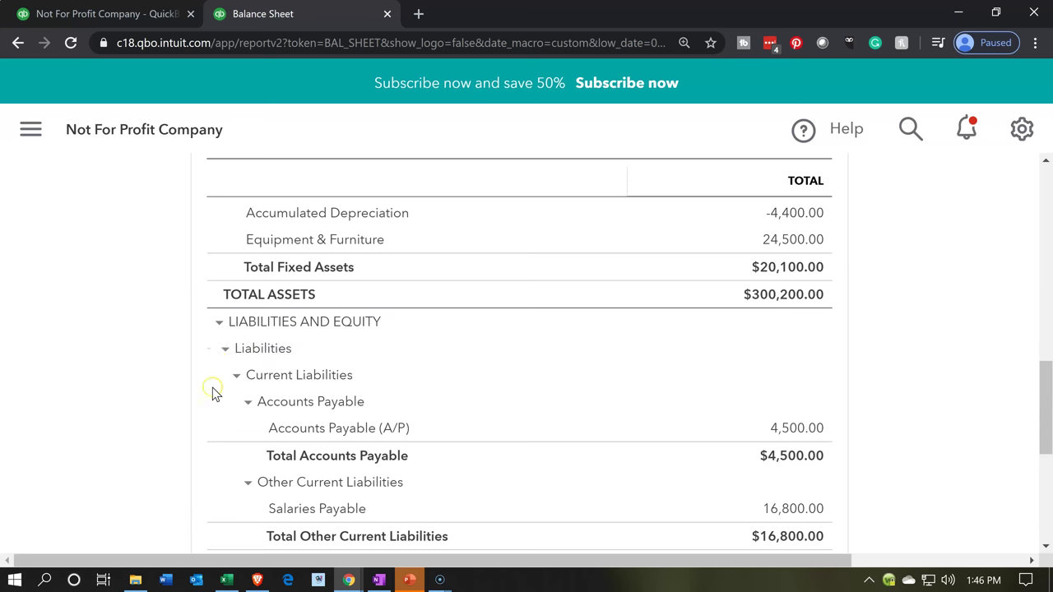
# Collapse Liabilities and Equity to compare their subtotals, and reopen Liabilities down to the Current Liabilities accounts.
pyautogui.click(224, 351)
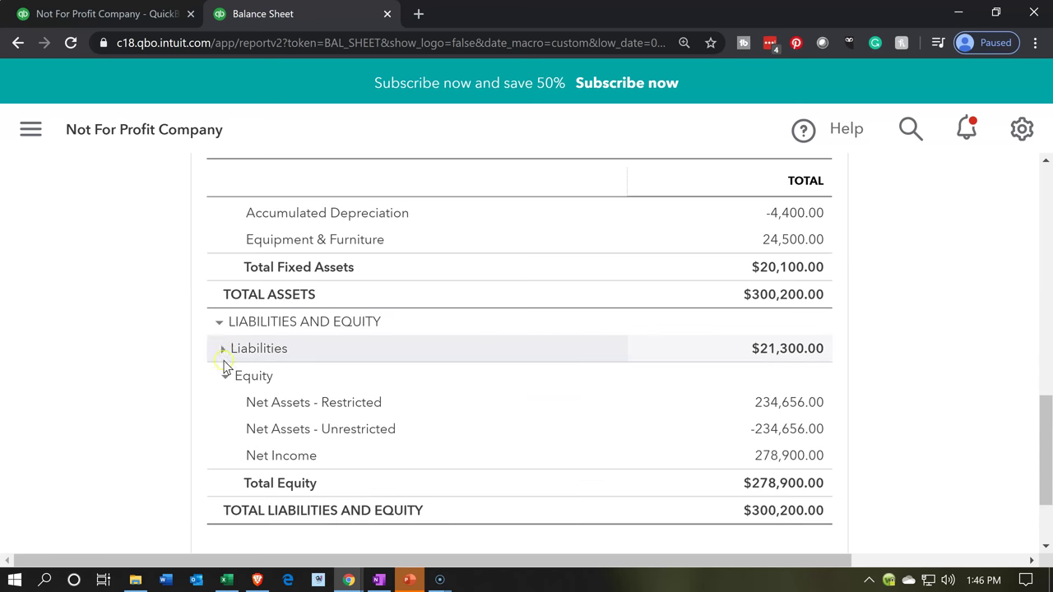
pyautogui.click(224, 379)
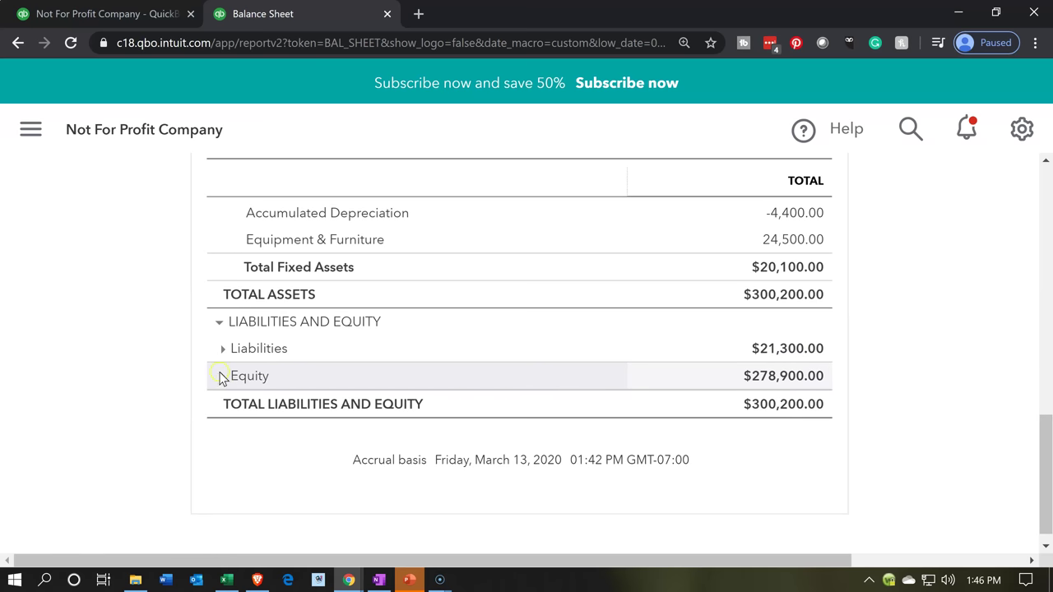
pyautogui.click(221, 345)
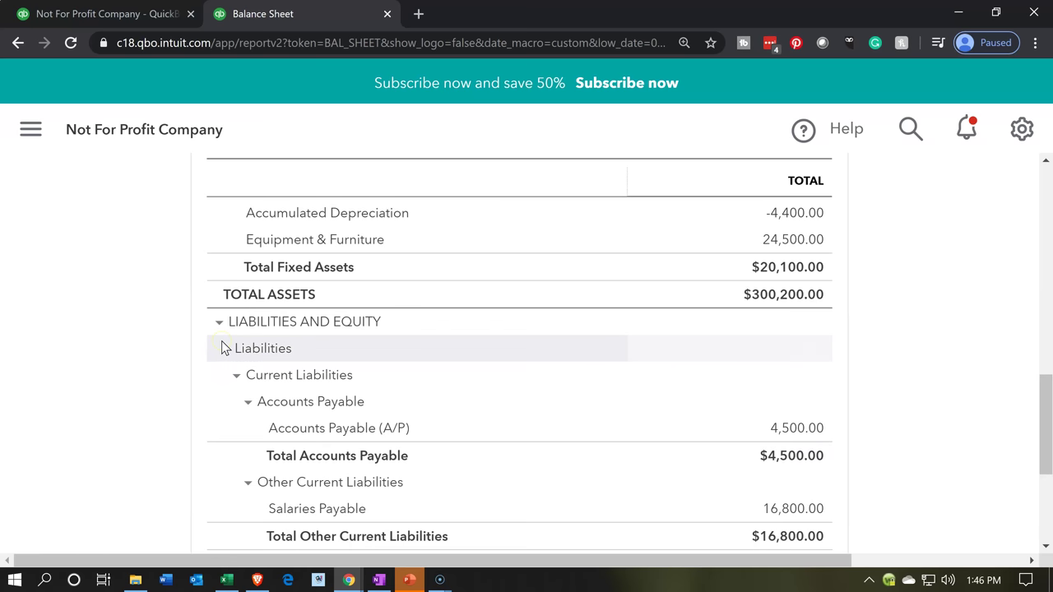
pyautogui.click(236, 378)
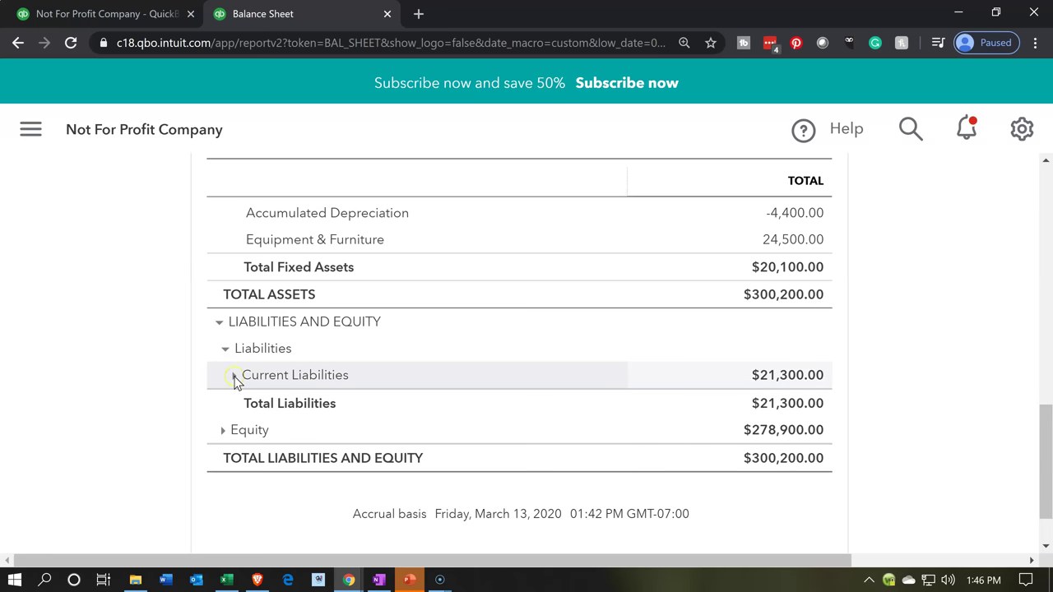
pyautogui.click(235, 378)
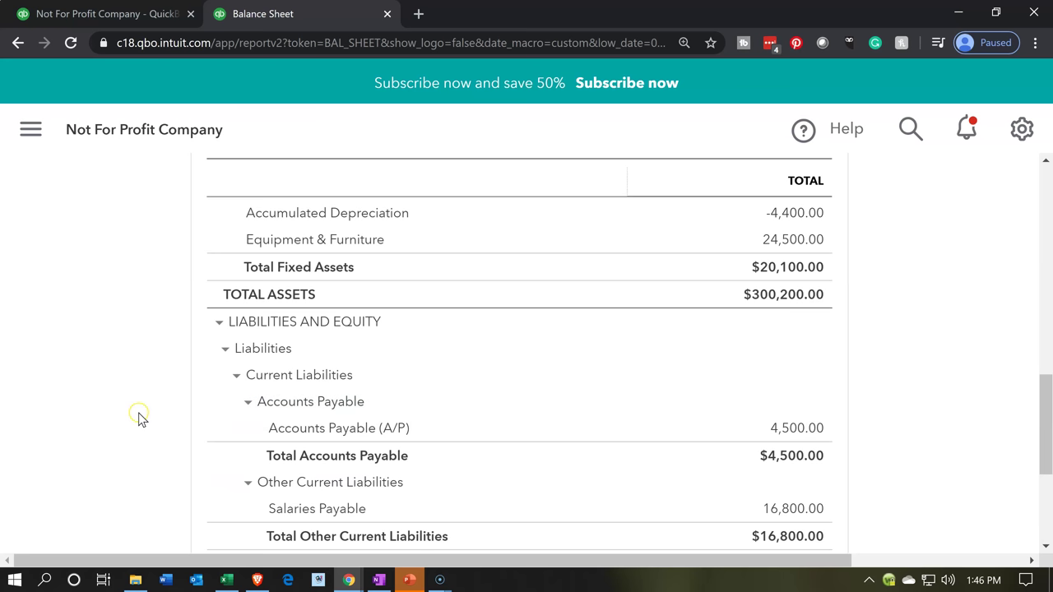
# Expand the Equity group and examine the restricted net assets, unrestricted net assets and net income lines.
pyautogui.scroll(-3, 139, 420)
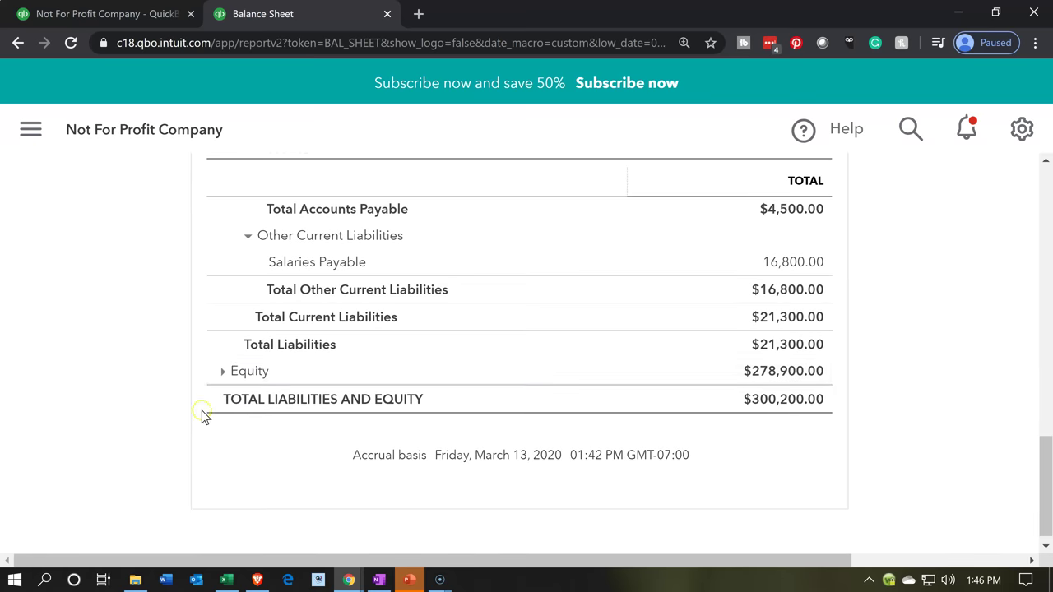
pyautogui.click(223, 372)
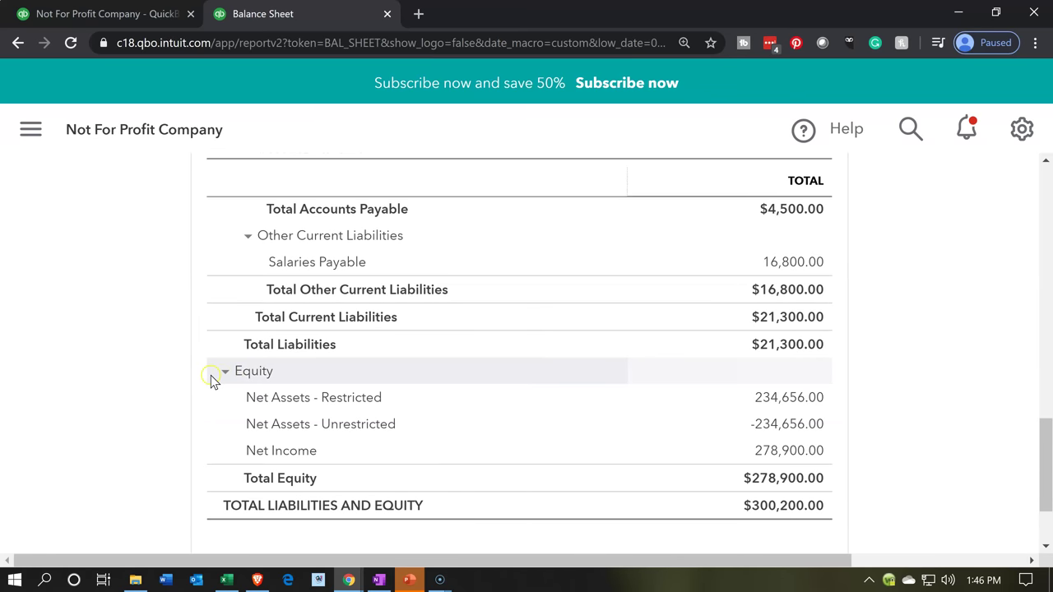
pyautogui.scroll(-1, 204, 384)
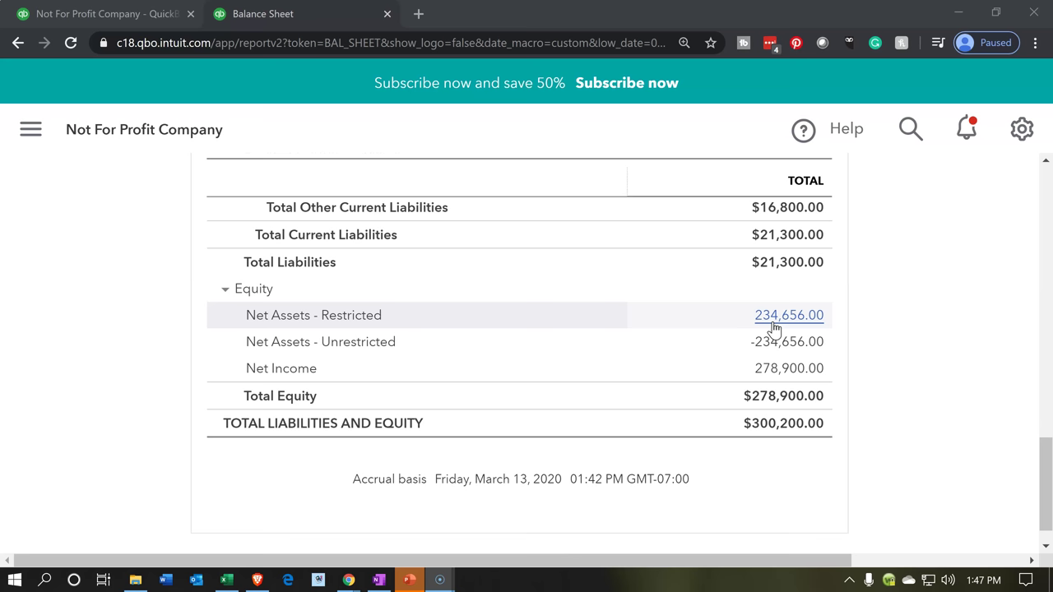
pyautogui.click(237, 296)
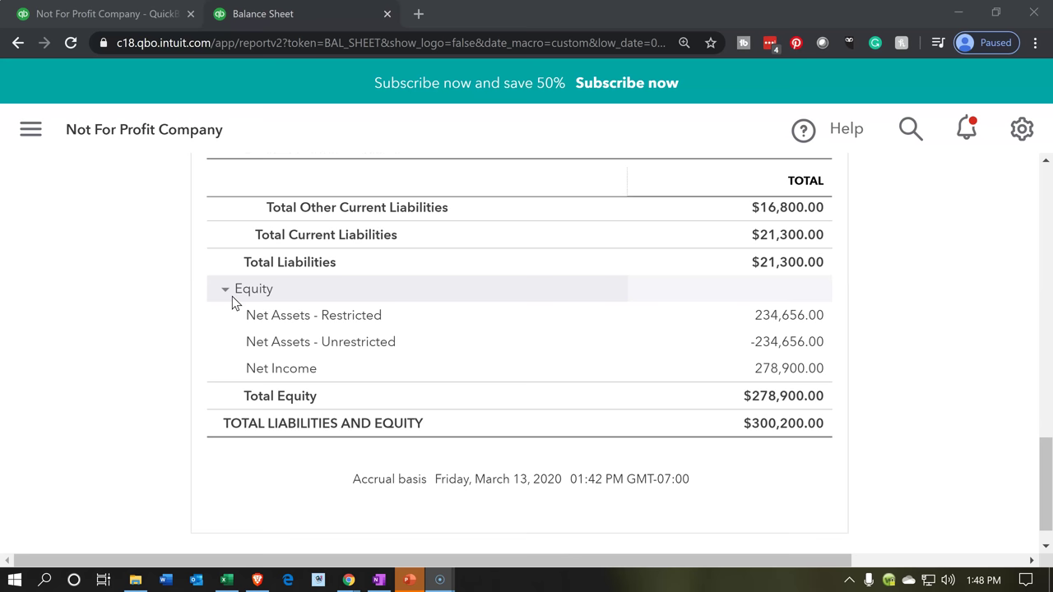
pyautogui.click(230, 324)
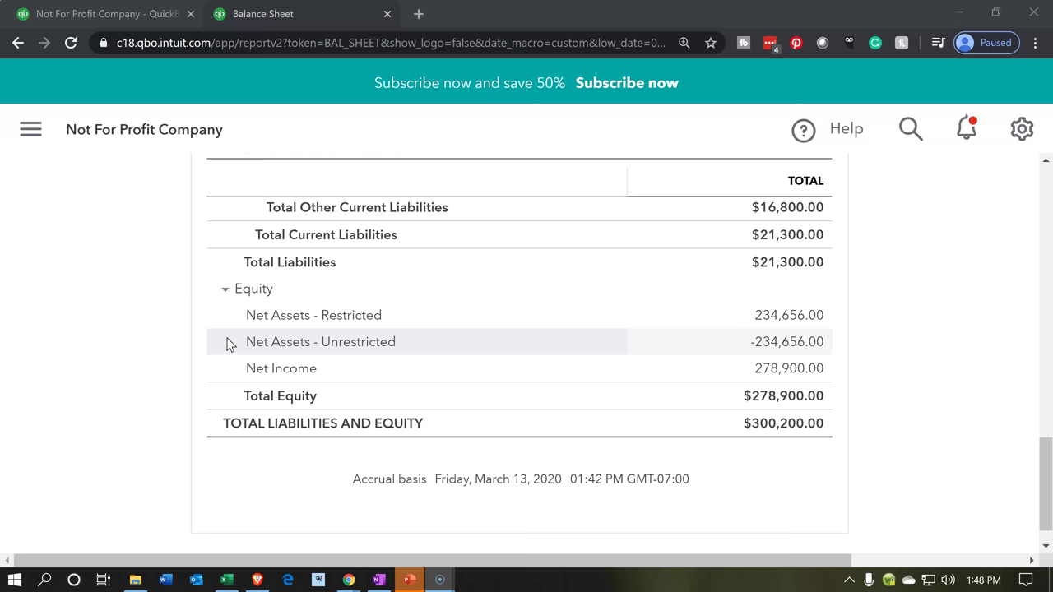
# Review the Statement of Financial Position again from its heading through the bank and receivable accounts.
pyautogui.scroll(15, 230, 346)
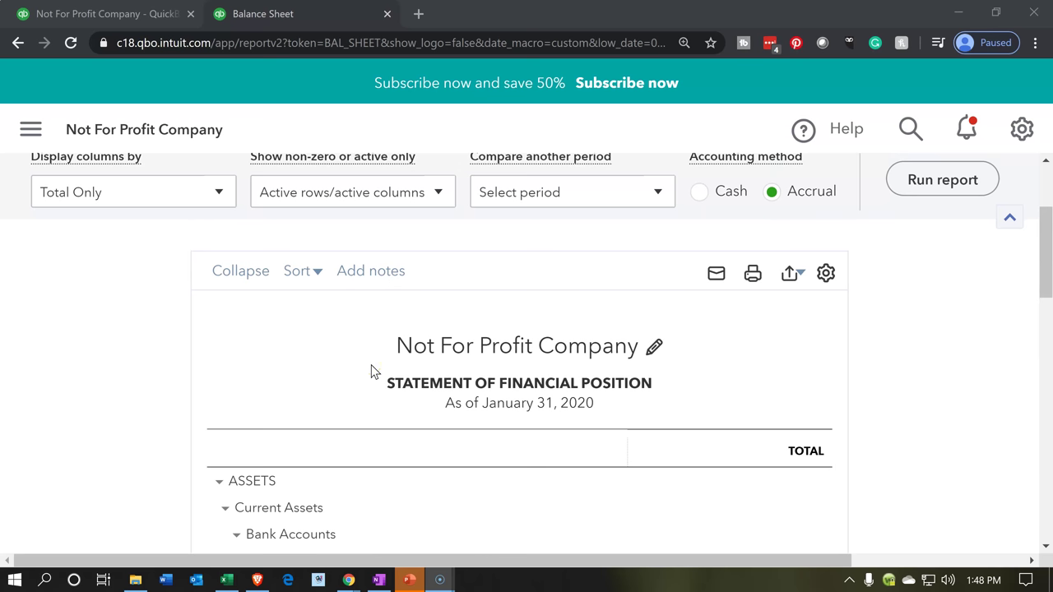
pyautogui.scroll(-3, 371, 372)
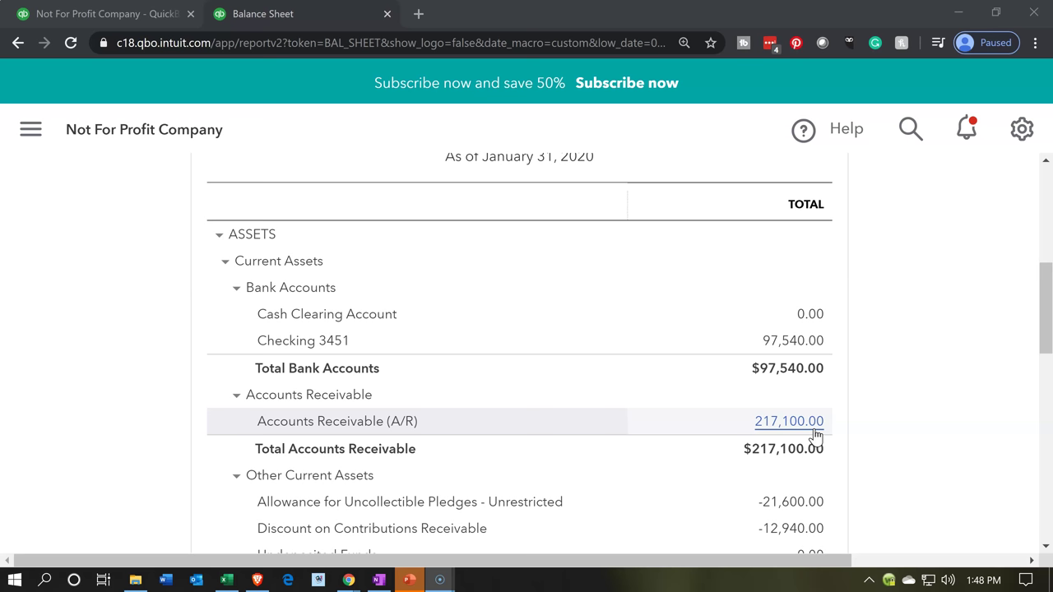
pyautogui.scroll(3, 816, 436)
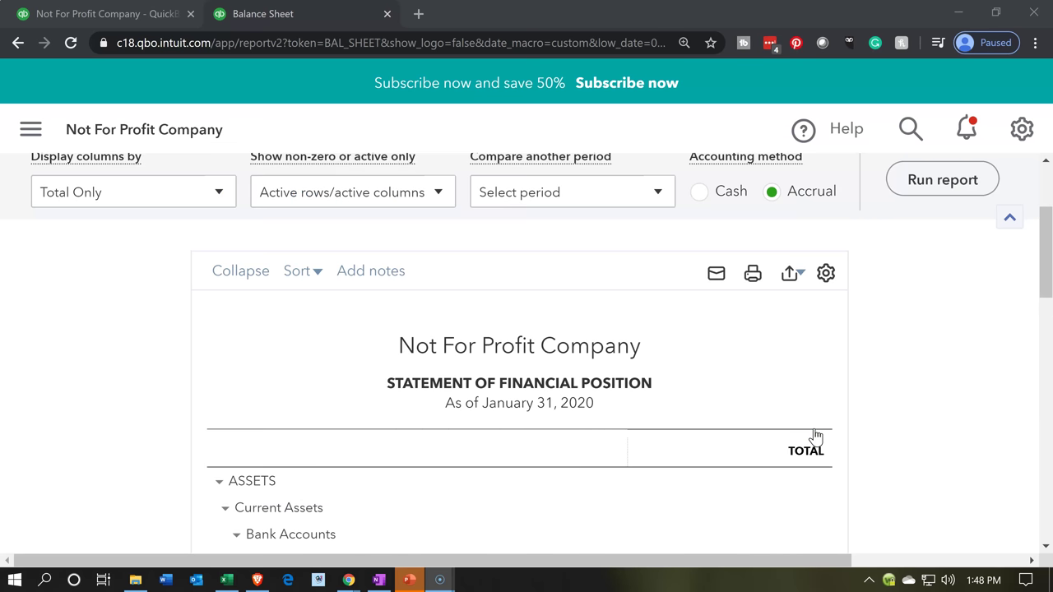
# Save the customized report under the name Statement of Financial Position, without a group or sharing.
pyautogui.scroll(1, 816, 436)
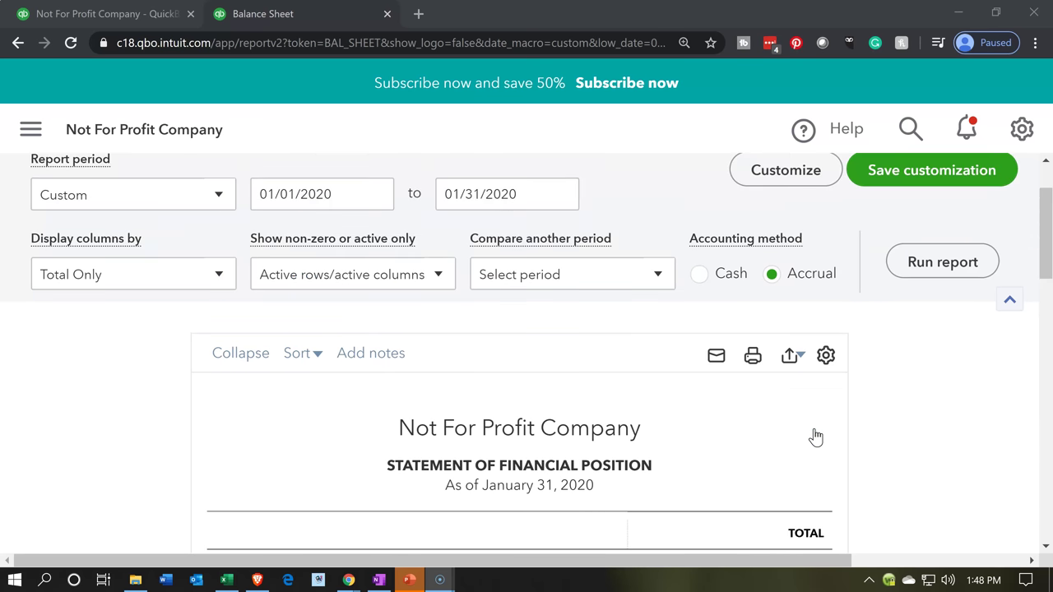
pyautogui.scroll(1, 816, 436)
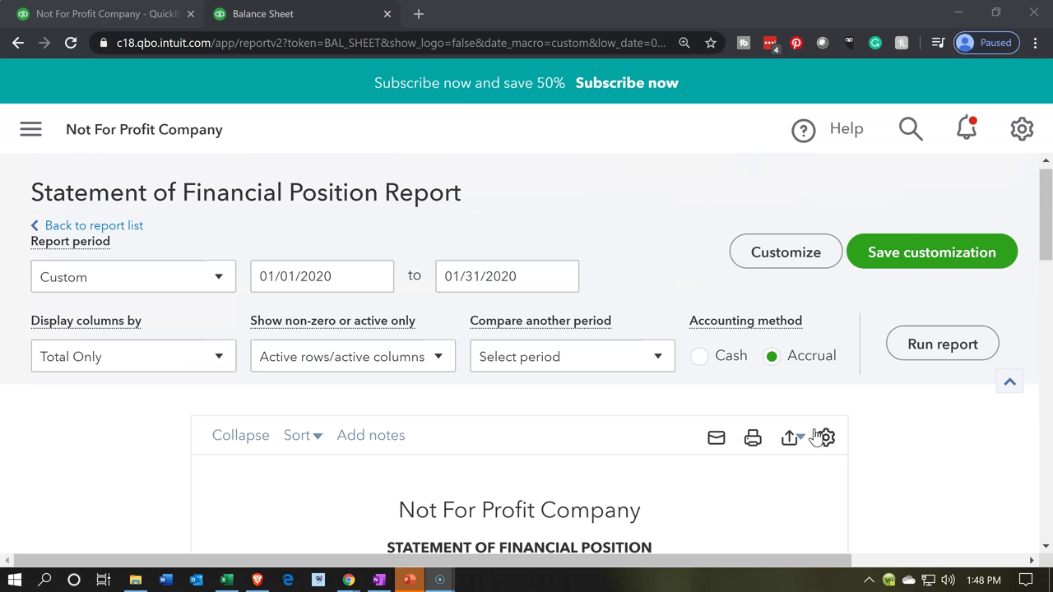
pyautogui.click(878, 263)
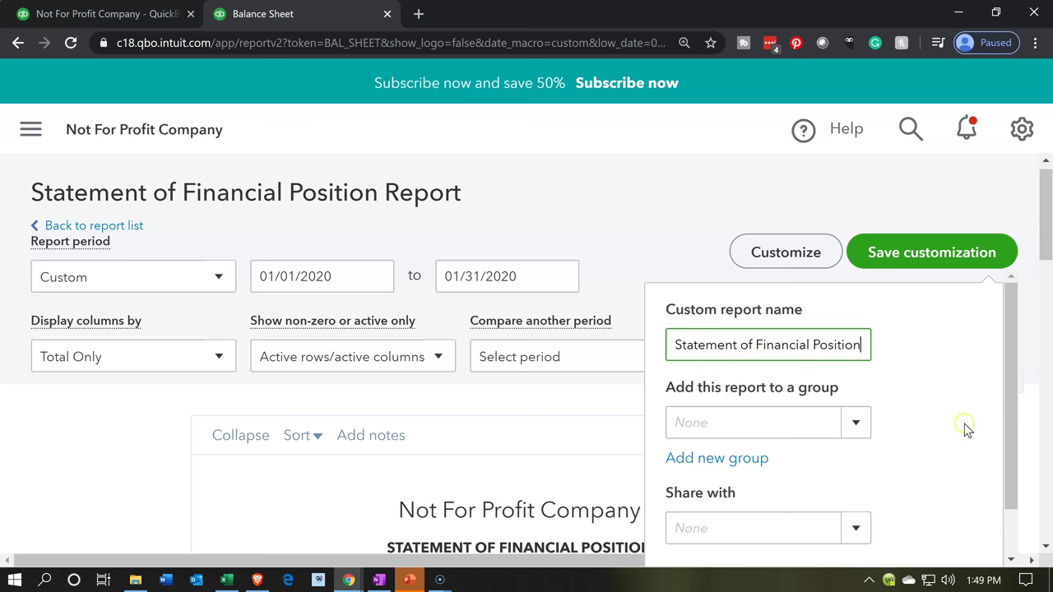
pyautogui.scroll(-1, 963, 427)
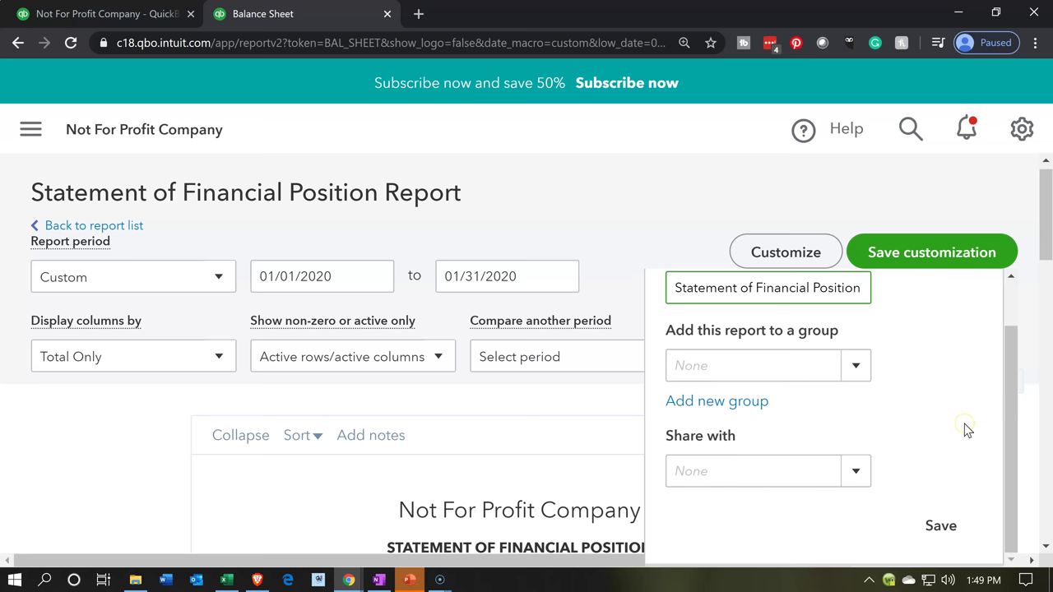
pyautogui.click(937, 526)
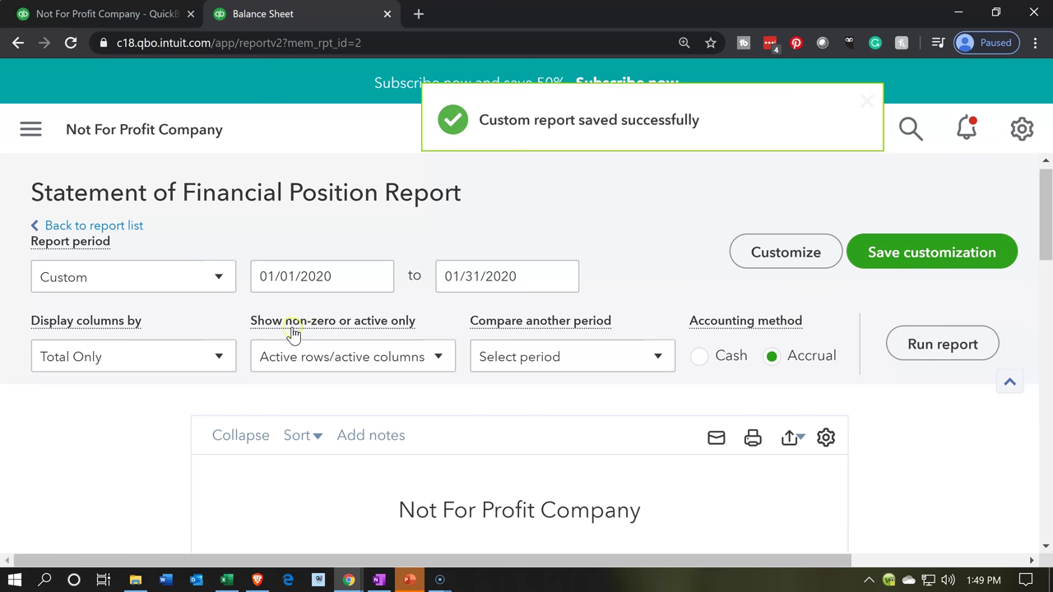
pyautogui.scroll(-3, 295, 339)
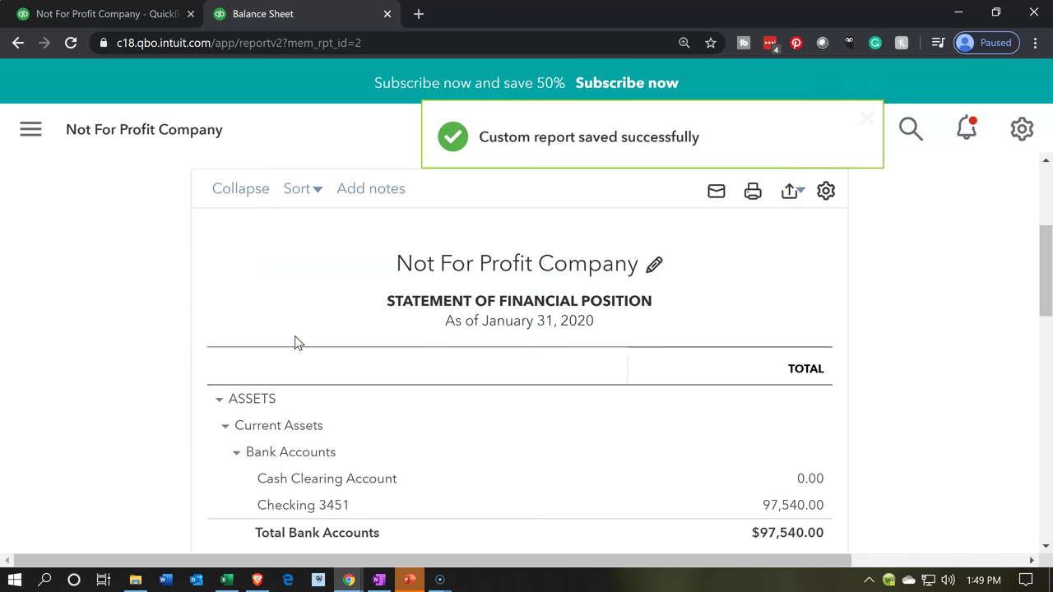
# Open the saved Statement of Financial Position from the custom reports list and hide the navigation pane.
pyautogui.click(31, 132)
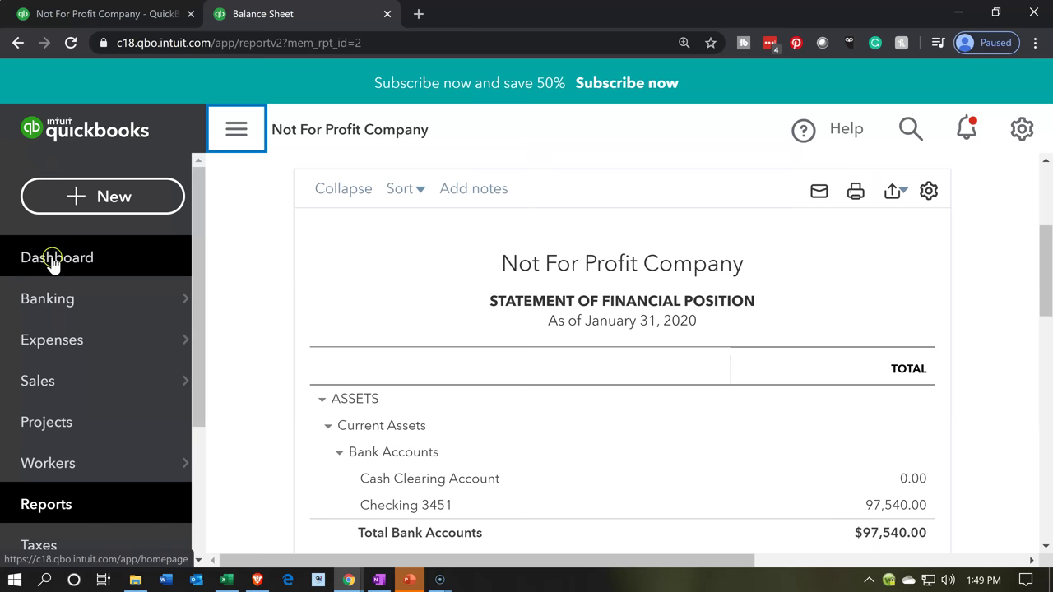
pyautogui.click(57, 510)
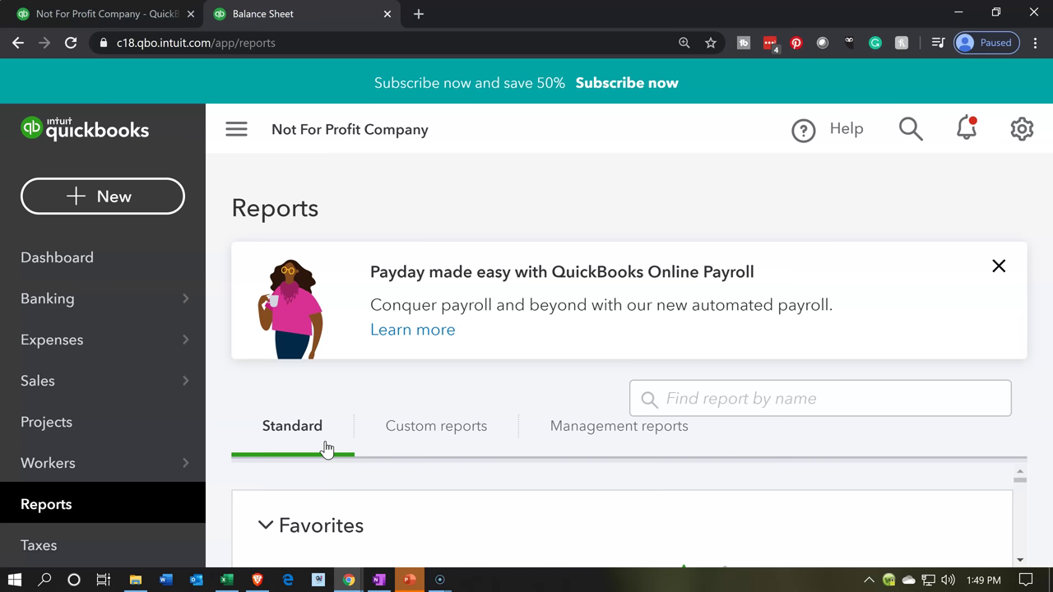
pyautogui.hotkey('ctrl', '-')
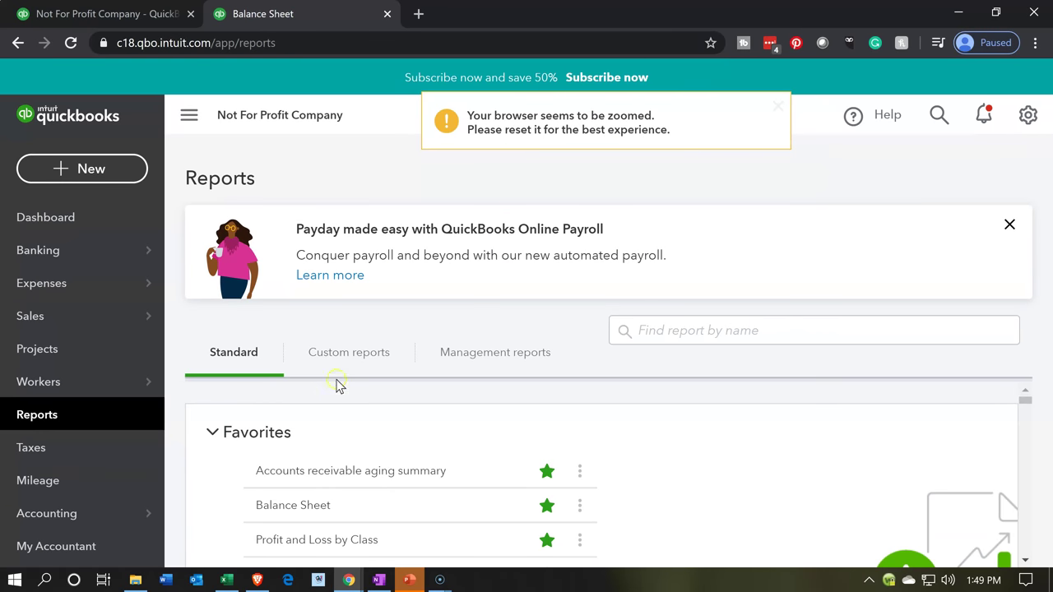
pyautogui.click(339, 349)
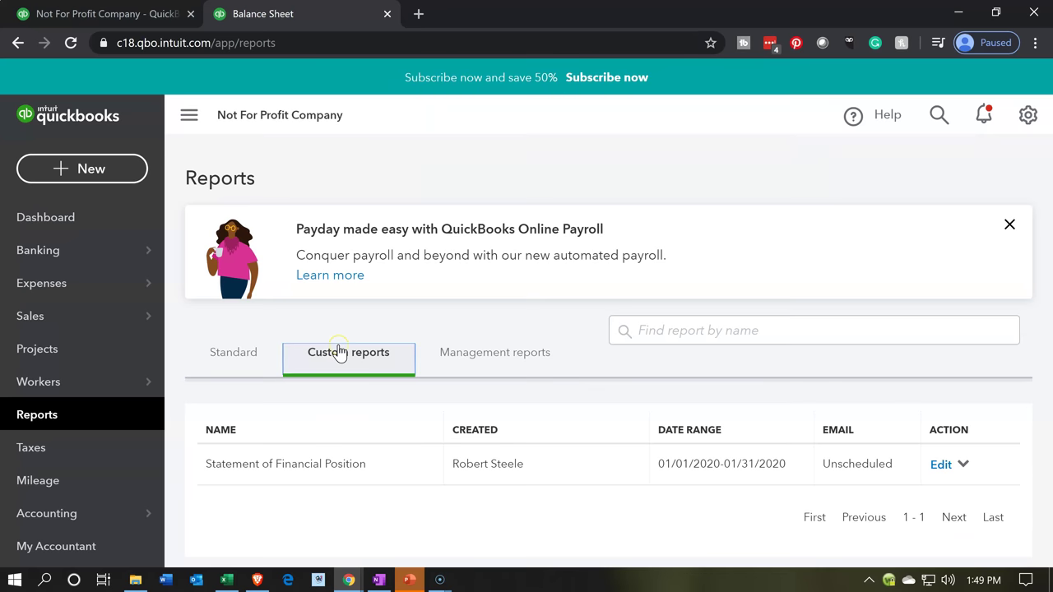
pyautogui.click(331, 466)
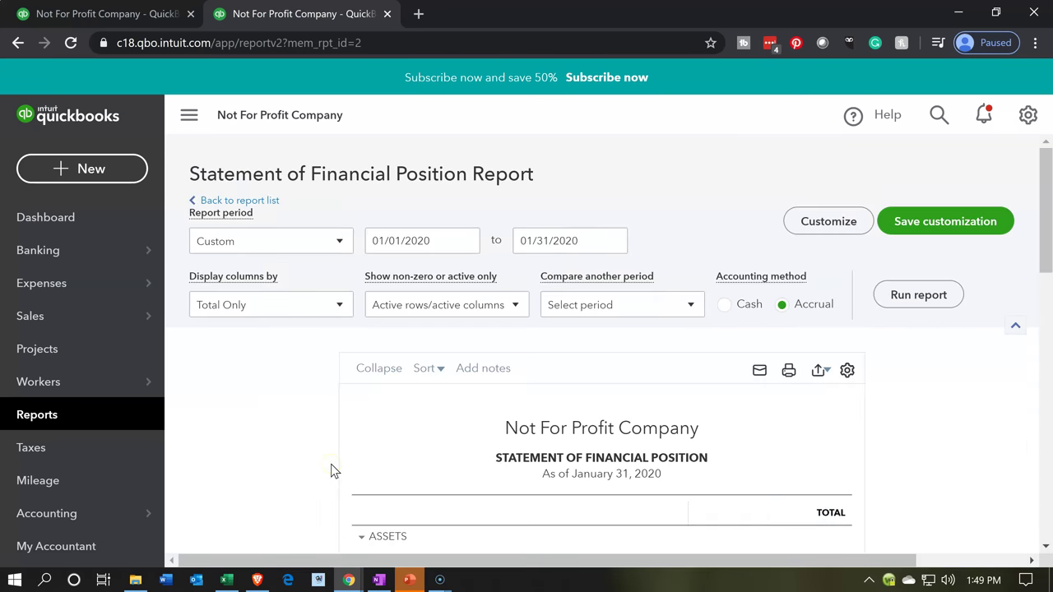
pyautogui.scroll(-3, 331, 465)
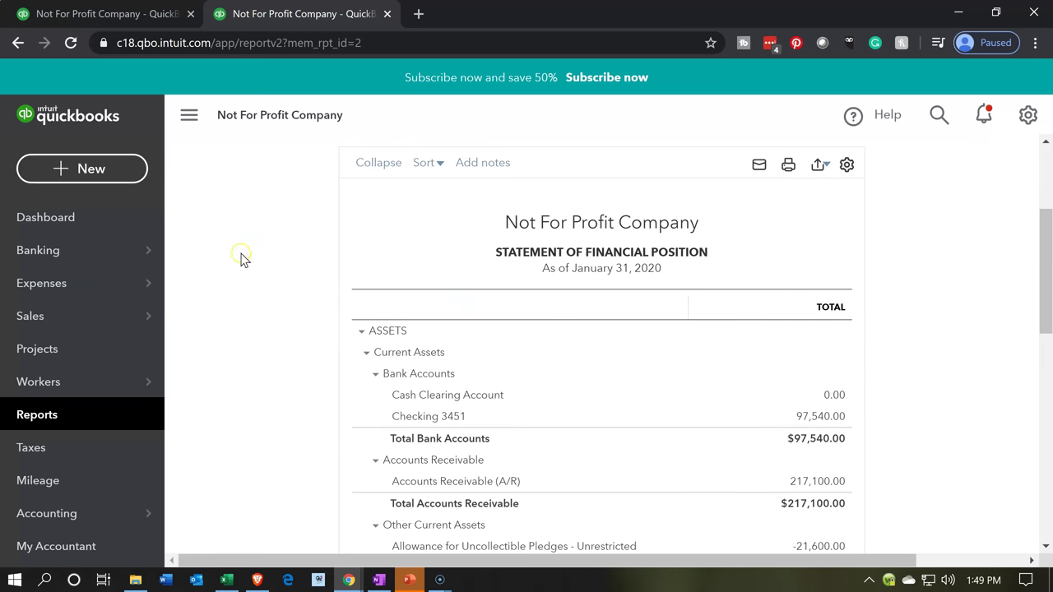
pyautogui.click(506, 262)
pyautogui.click(191, 115)
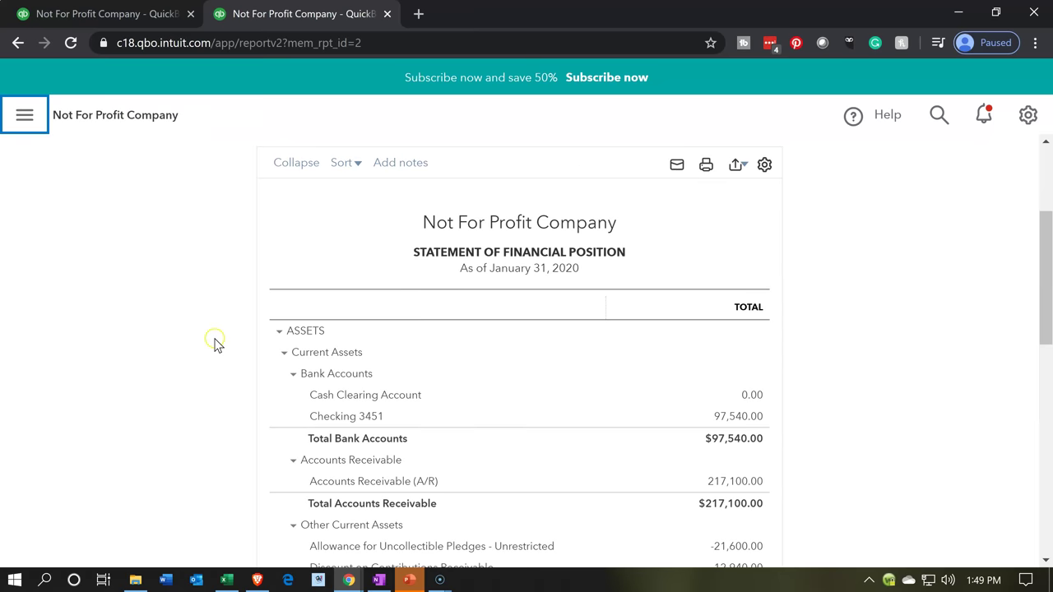
# Review the saved report from assets through liabilities and equity, and return to its heading.
pyautogui.hotkey('ctrl', '+')
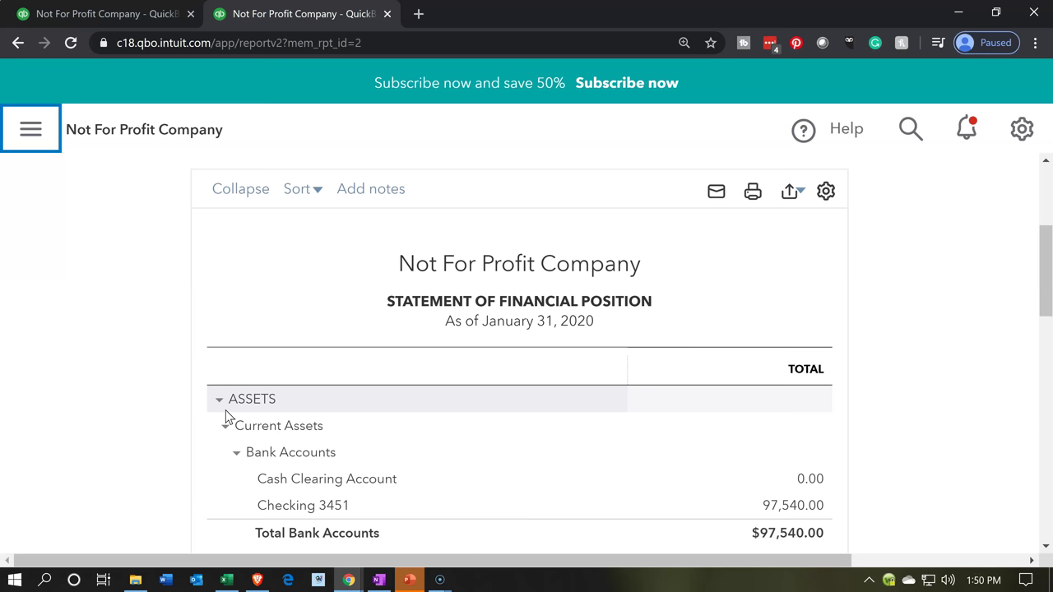
pyautogui.scroll(-2, 225, 411)
pyautogui.scroll(-3, 226, 410)
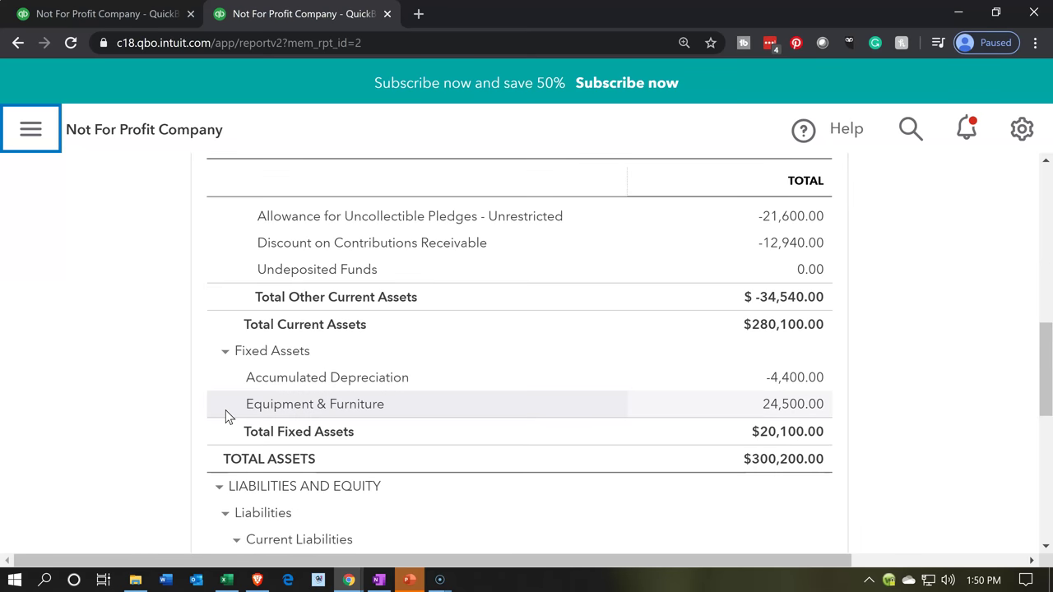
pyautogui.scroll(-5, 228, 415)
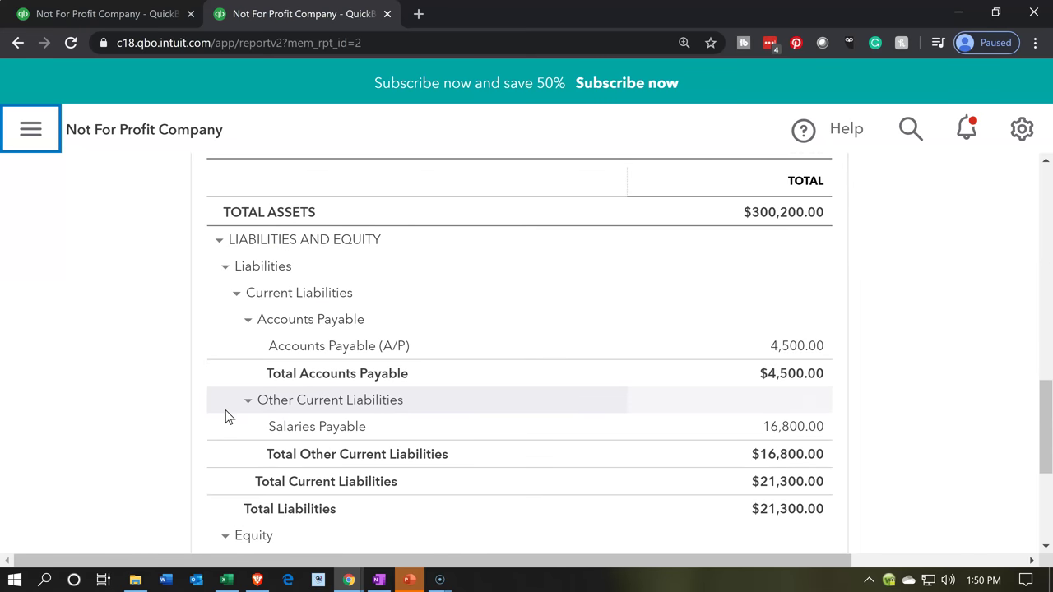
pyautogui.scroll(-1, 228, 417)
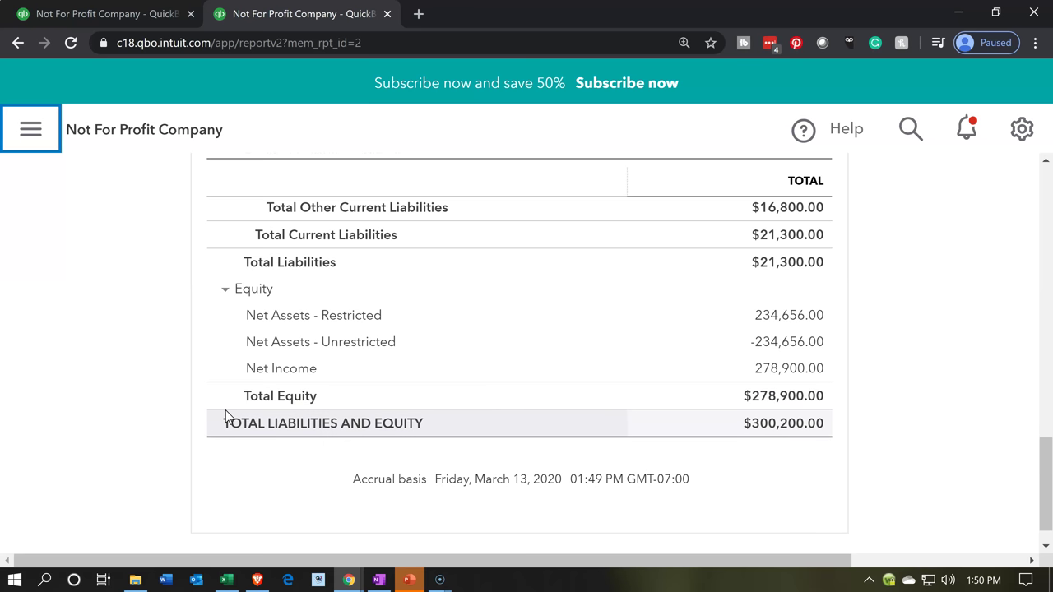
pyautogui.scroll(10, 228, 417)
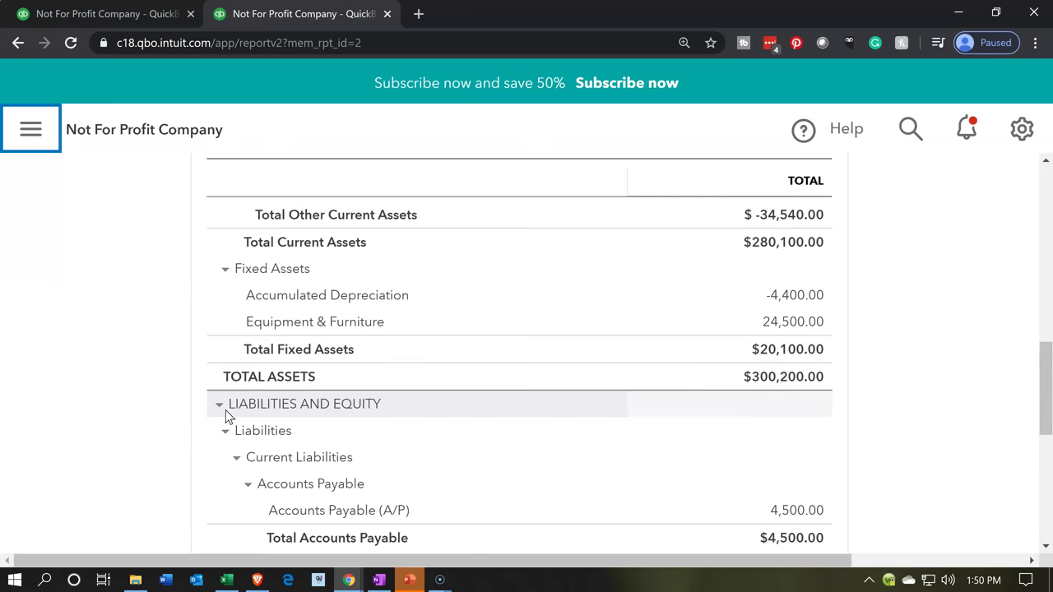
pyautogui.scroll(3, 225, 409)
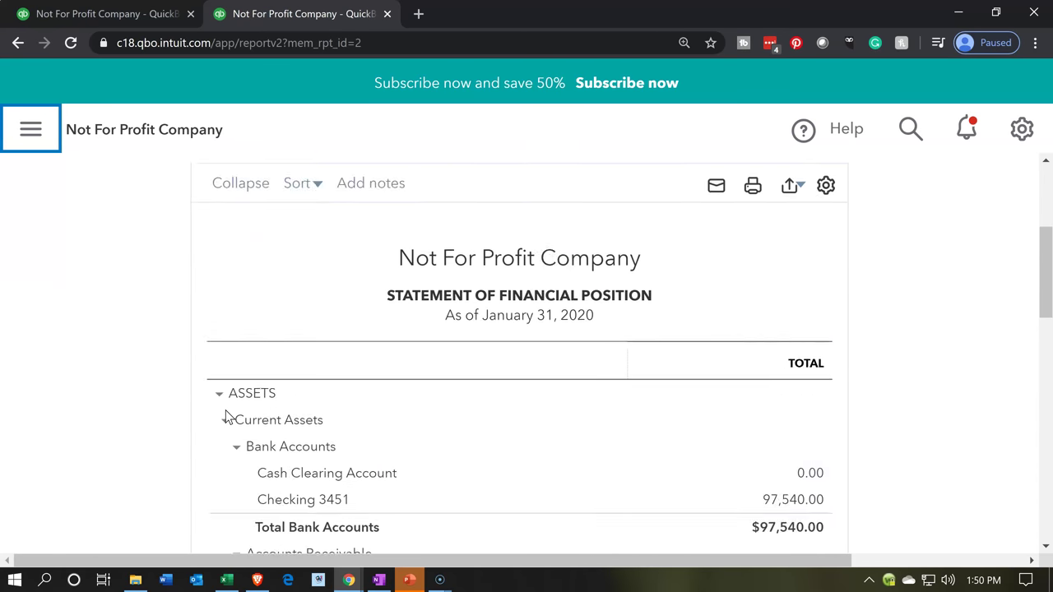
pyautogui.scroll(1, 227, 417)
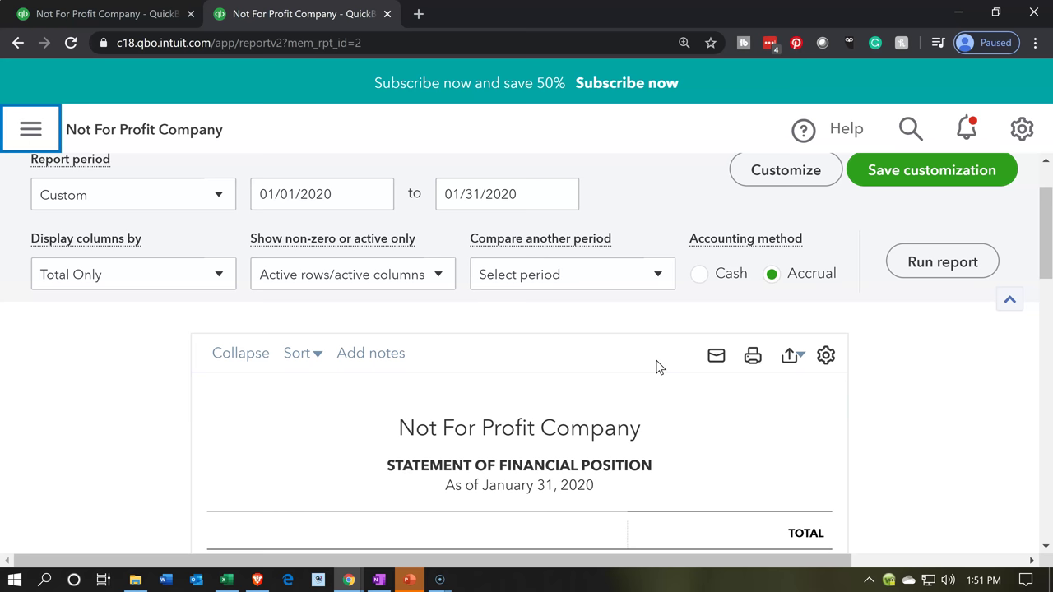
# Check which export formats are offered for the Statement of Financial Position, and dismiss the choices.
pyautogui.click(699, 390)
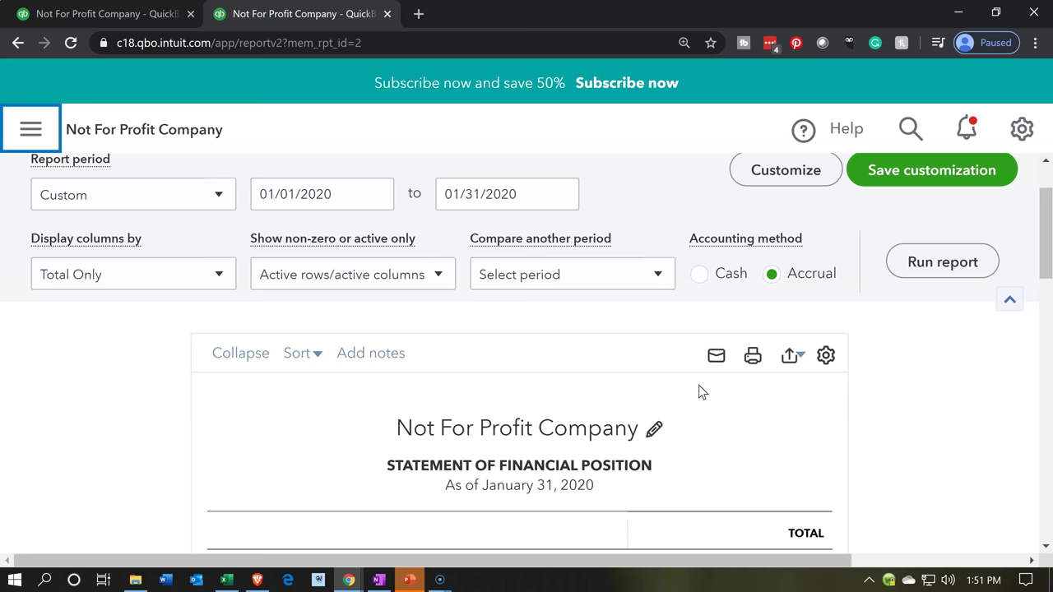
pyautogui.click(736, 371)
pyautogui.scroll(-1, 683, 411)
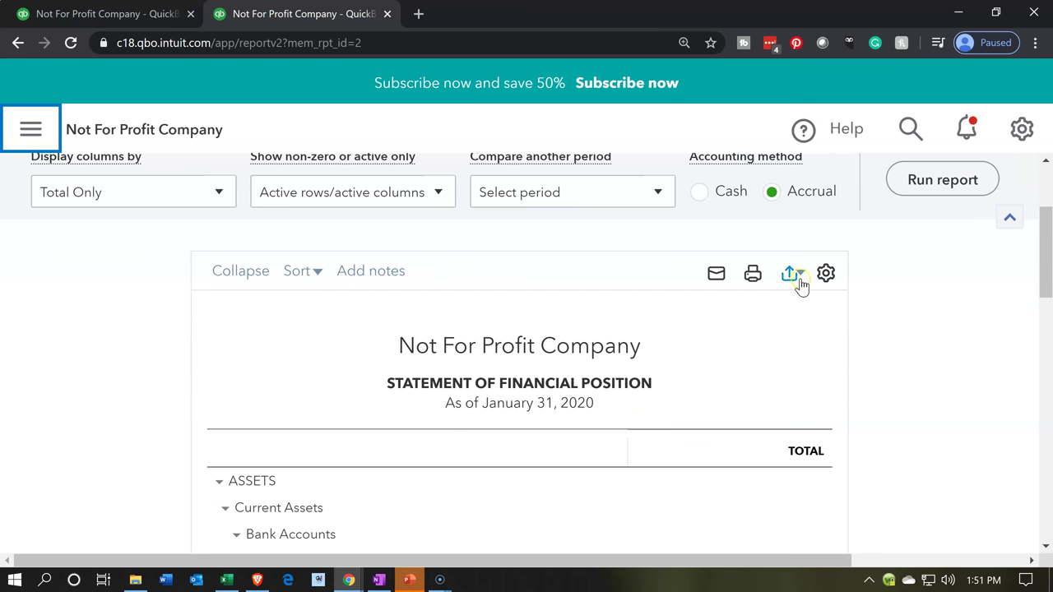
pyautogui.click(795, 279)
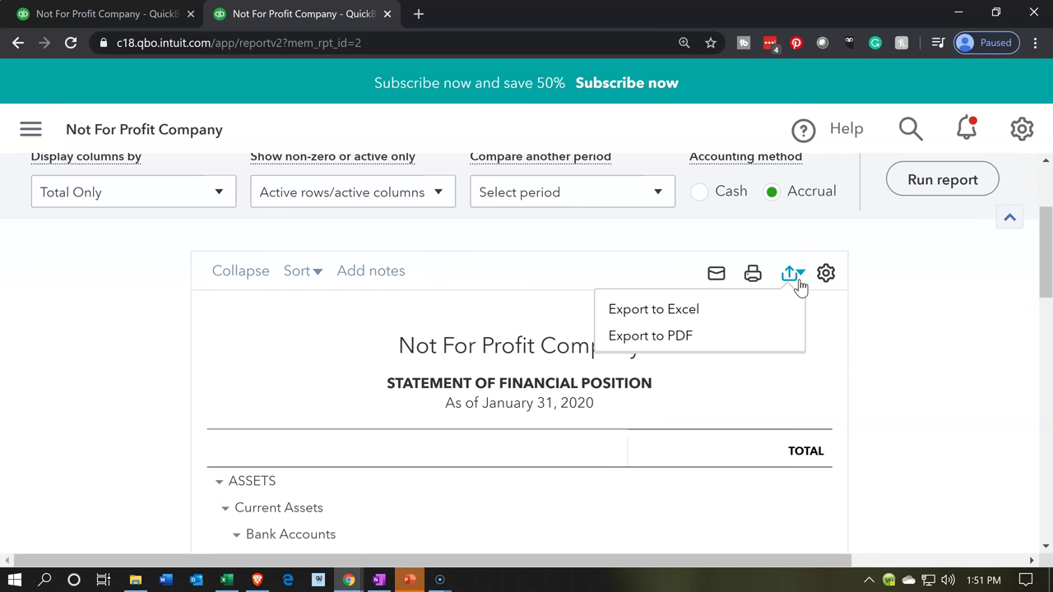
pyautogui.click(711, 344)
pyautogui.click(922, 344)
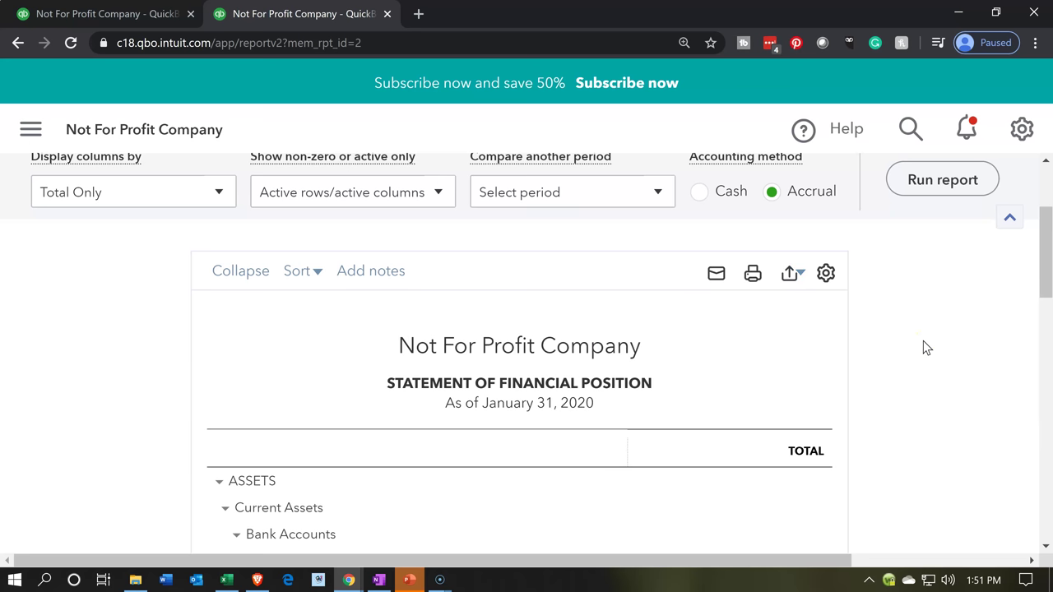
# Print the Statement of Financial Position in color to the CutePDF Writer, with all pages and one copy.
pyautogui.click(754, 278)
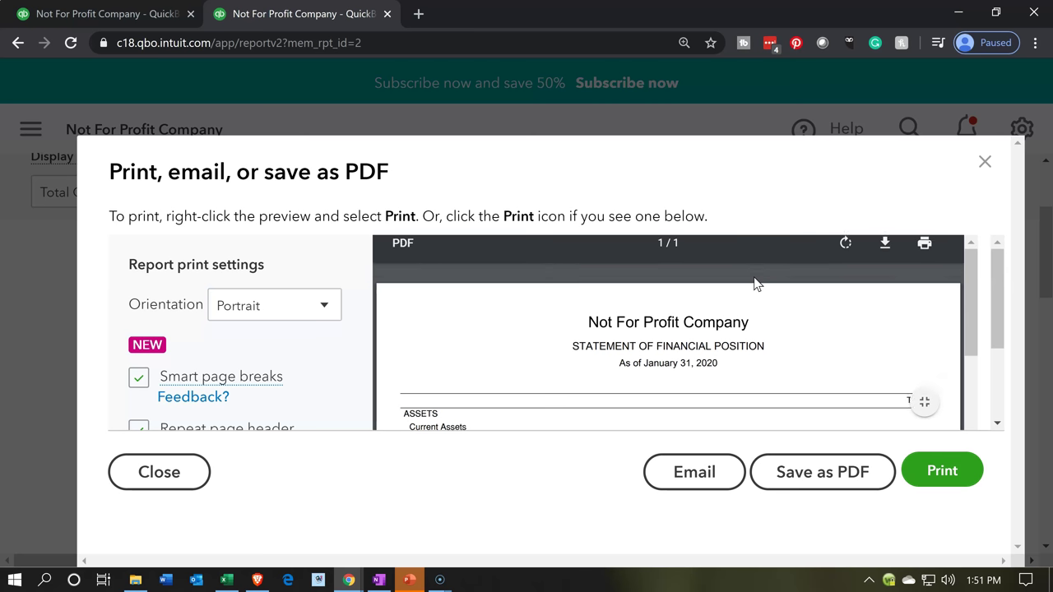
pyautogui.click(690, 333)
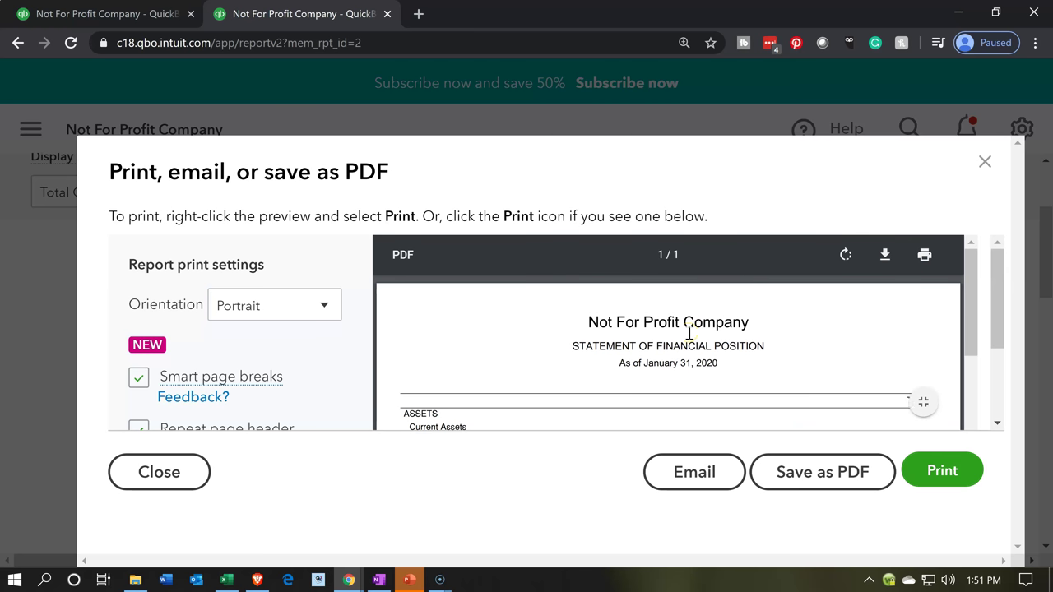
pyautogui.click(952, 477)
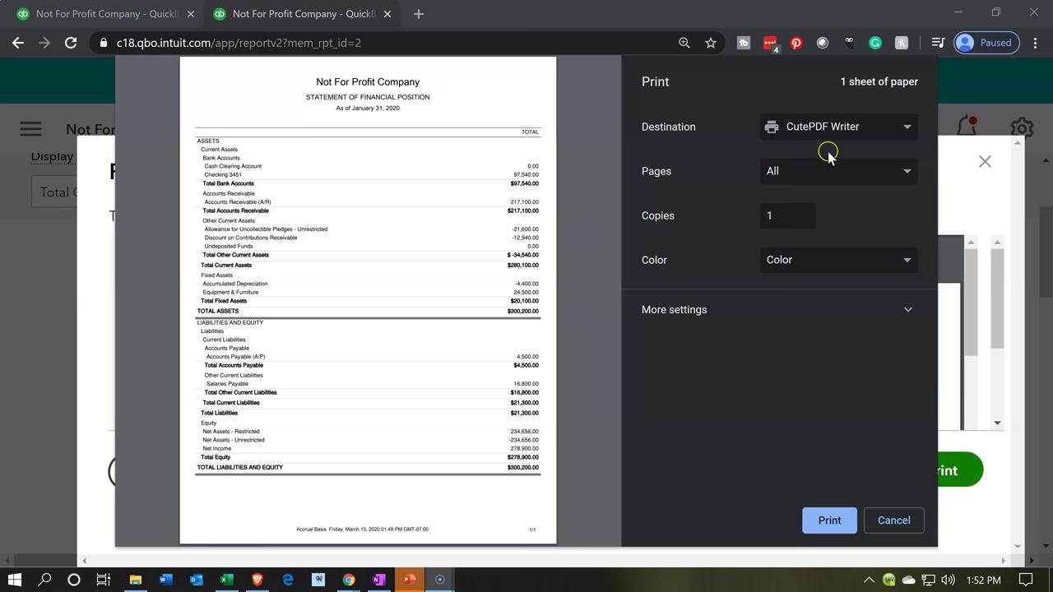
pyautogui.click(898, 134)
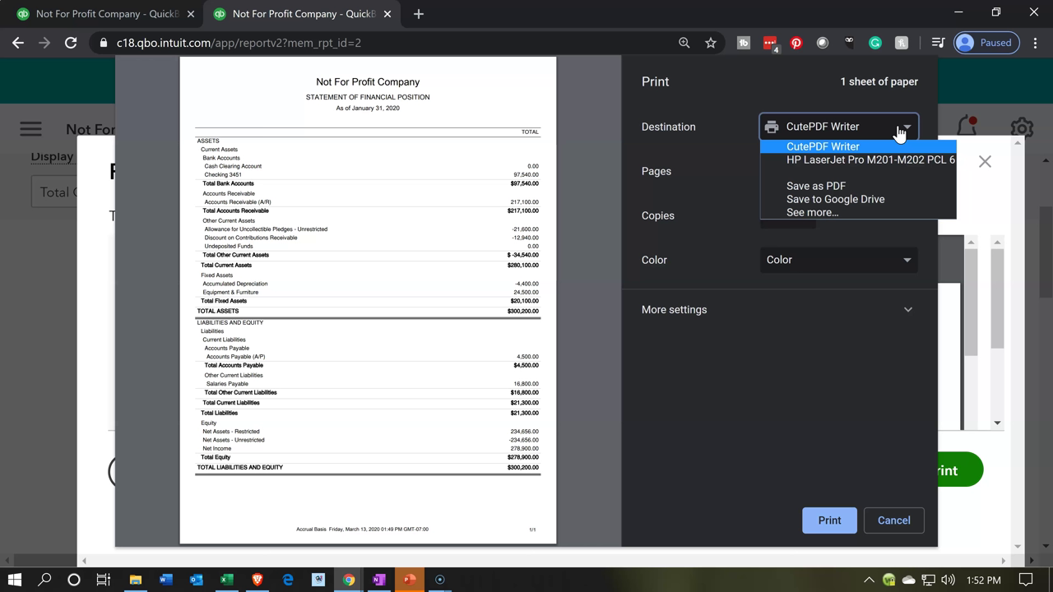
pyautogui.click(841, 146)
pyautogui.click(819, 526)
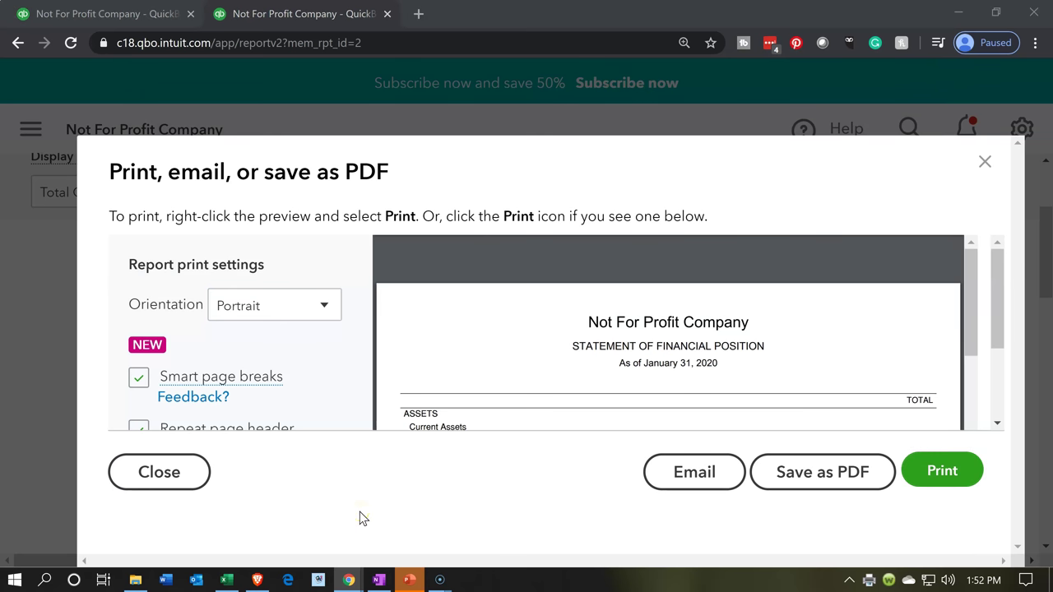
# Save the PDF as Stmt of Financial Position.pdf in the Desktop folder QBO Not for Profit, and close the print preview.
pyautogui.click(359, 499)
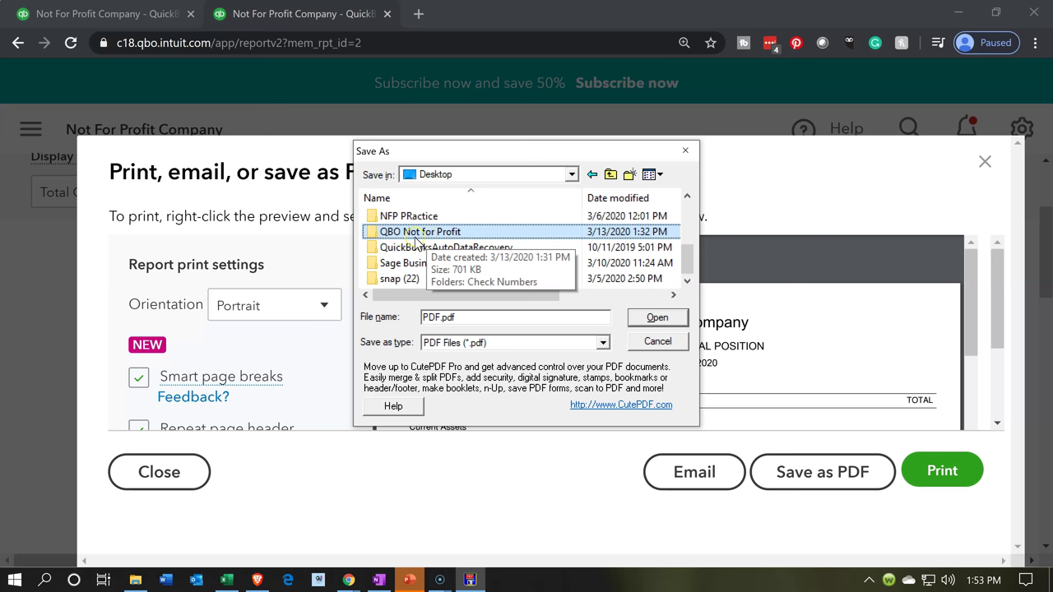
pyautogui.doubleClick(415, 233)
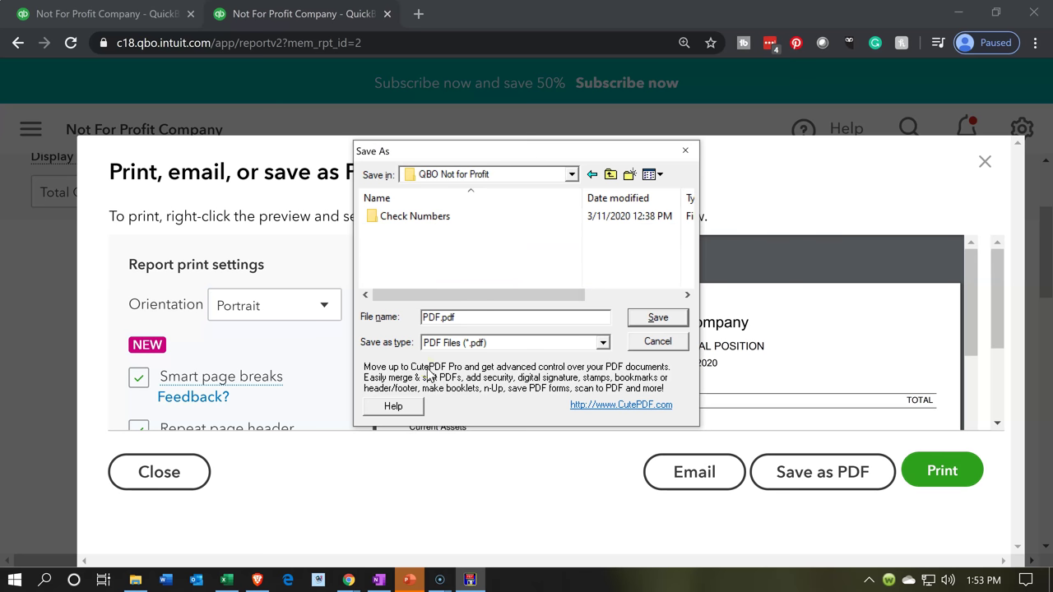
pyautogui.press('BackSpace')
pyautogui.press('BackSpace')
pyautogui.press('BackSpace')
pyautogui.write('Stmt of Financial Position')
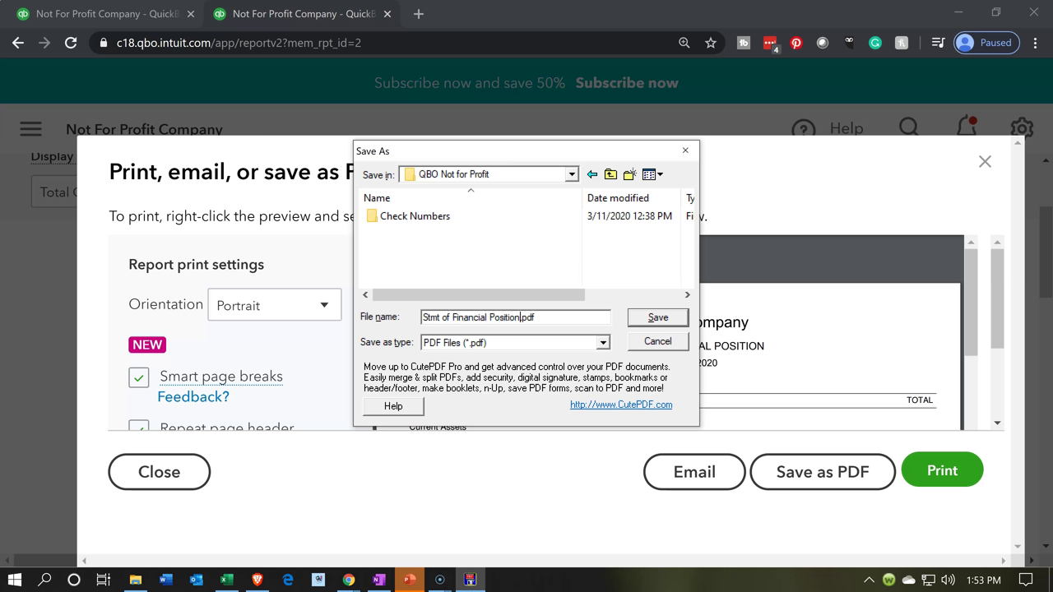
pyautogui.click(658, 317)
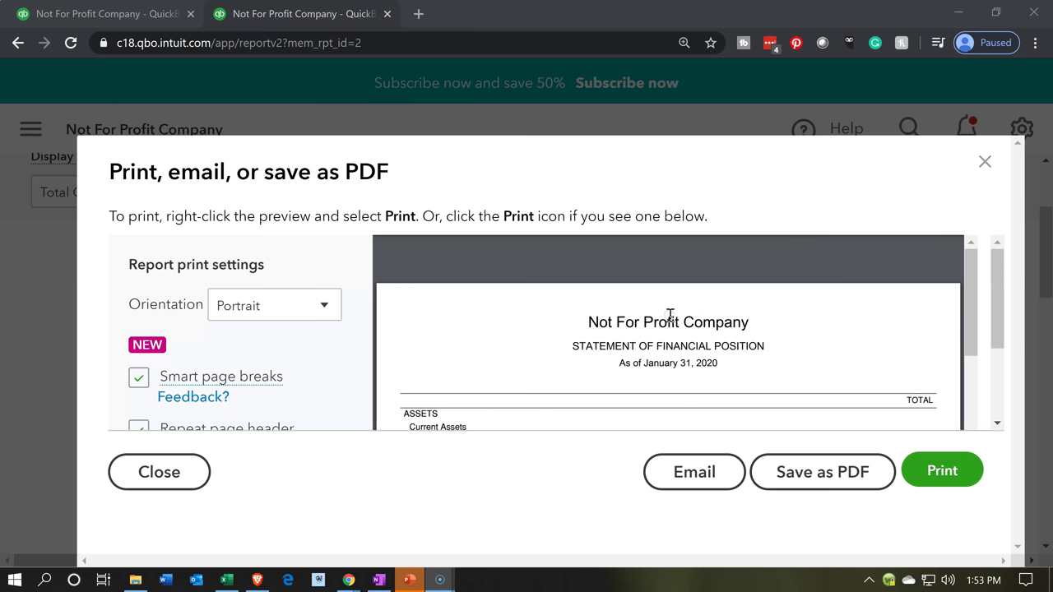
pyautogui.click(987, 174)
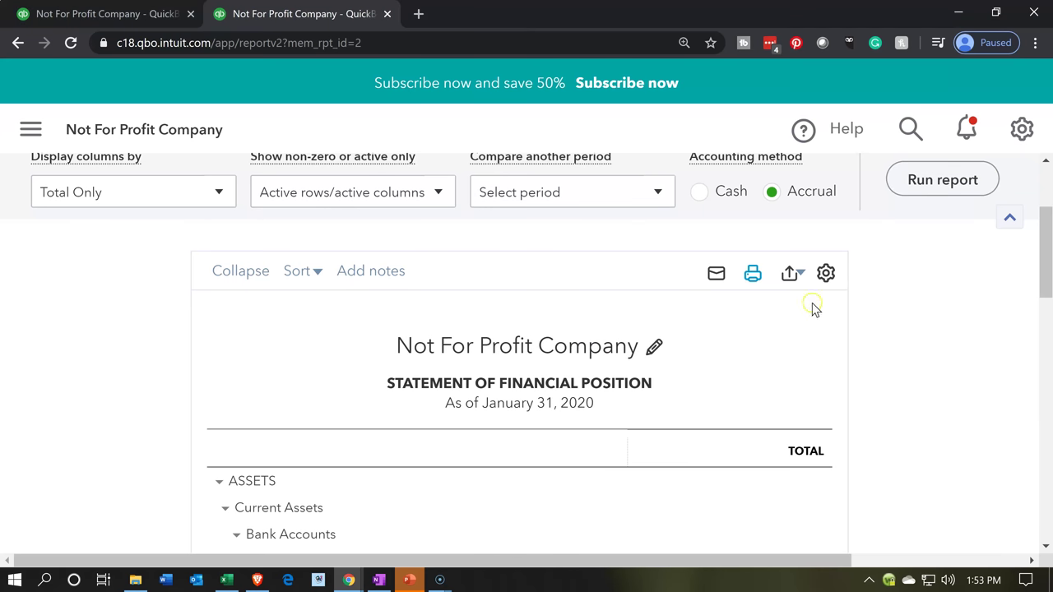
# Export the Statement of Financial Position to Excel and open the downloaded workbook for editing.
pyautogui.click(798, 278)
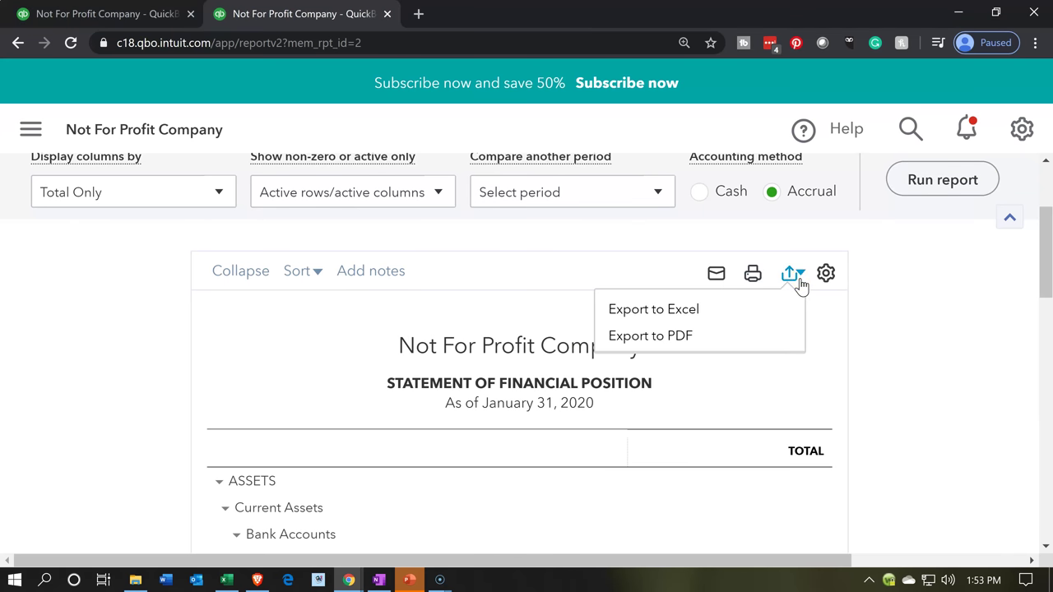
pyautogui.click(727, 309)
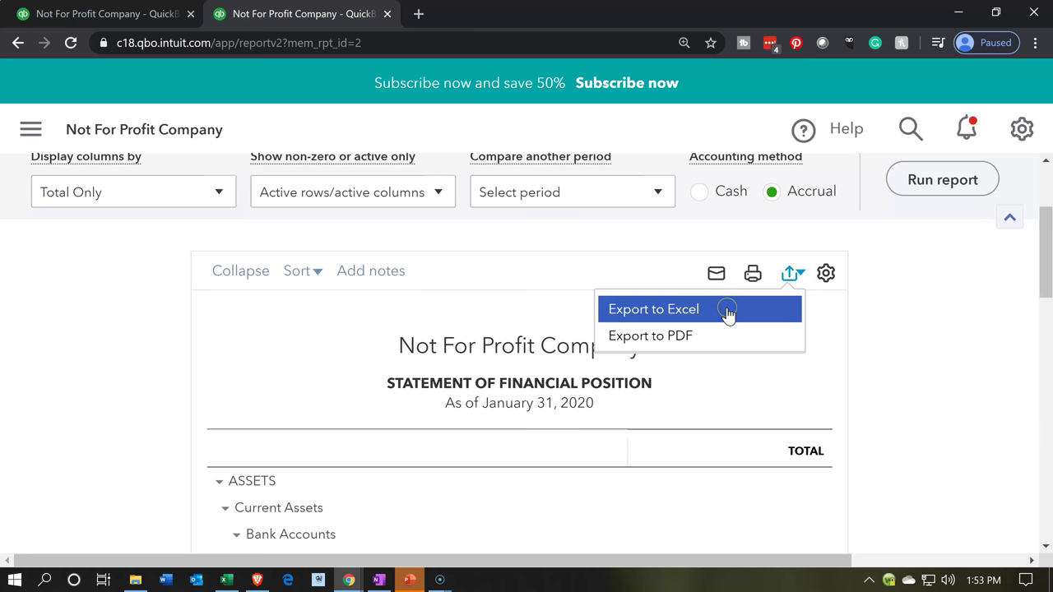
pyautogui.click(218, 444)
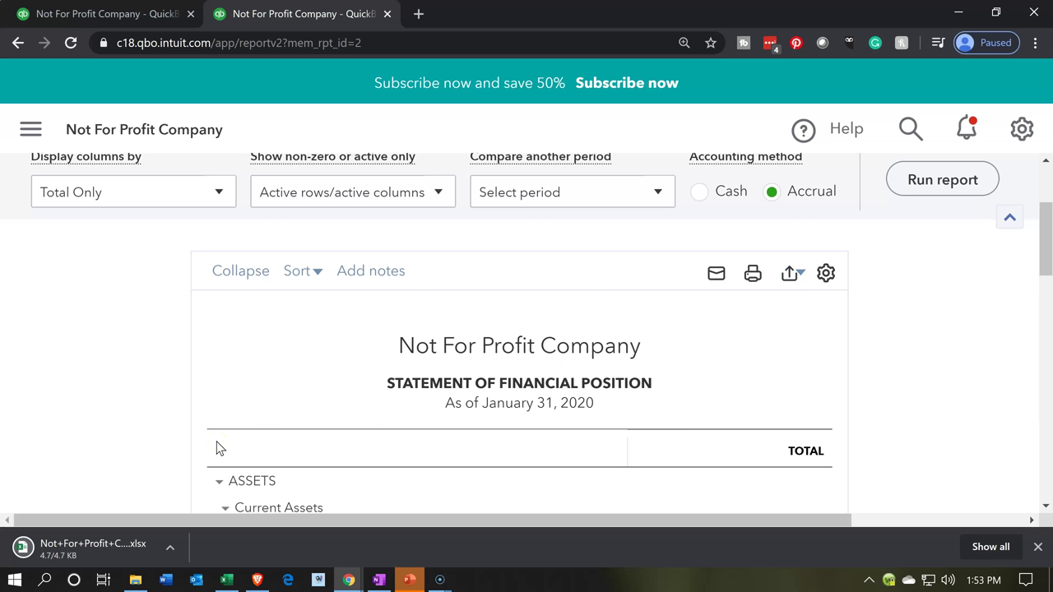
pyautogui.click(138, 548)
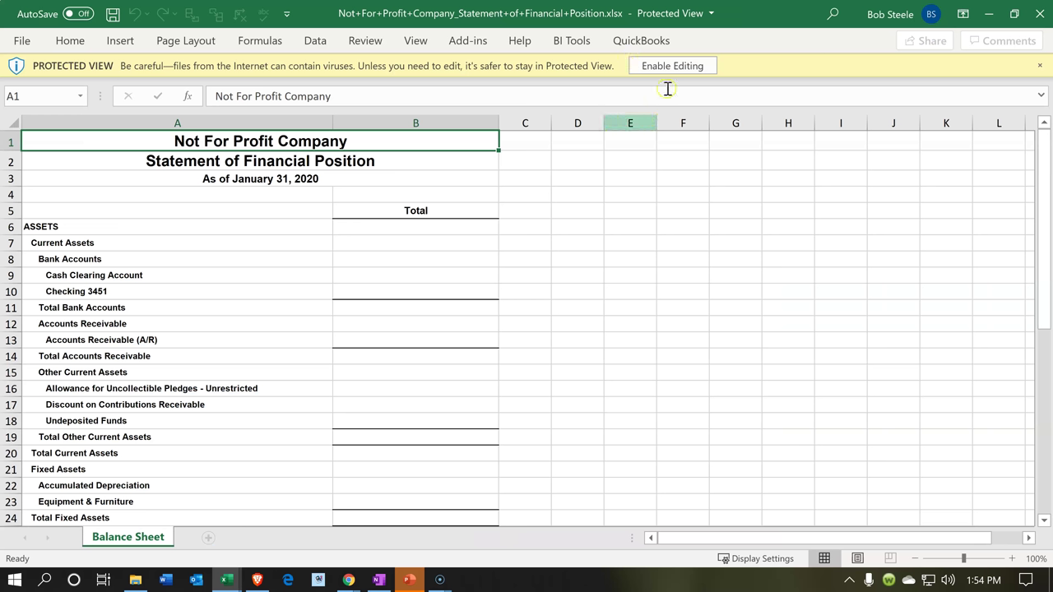
pyautogui.click(666, 65)
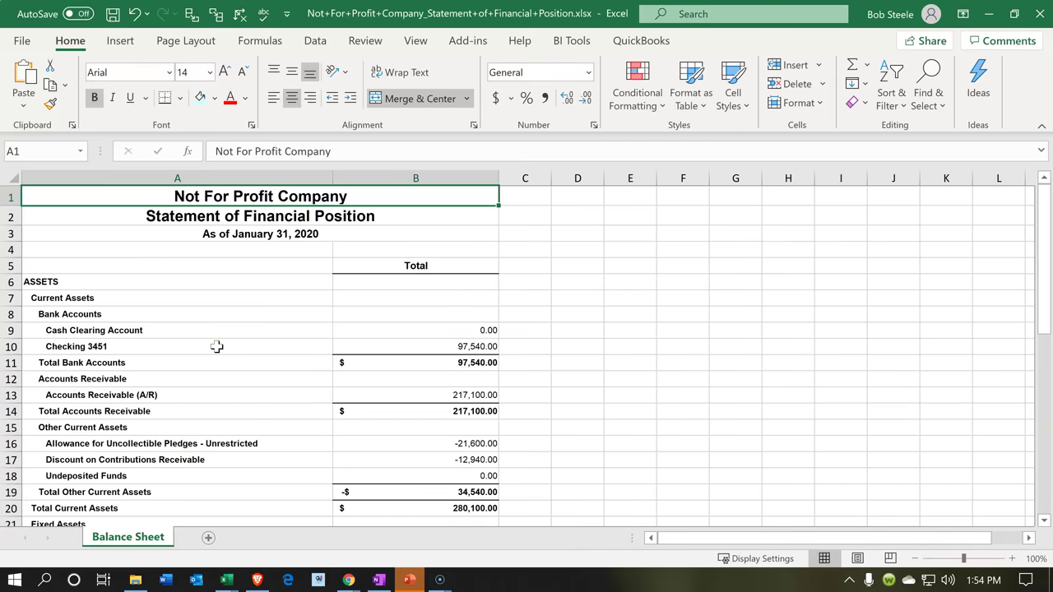
# Preview the exported statement in Page Layout view and return to Normal view.
pyautogui.click(213, 346)
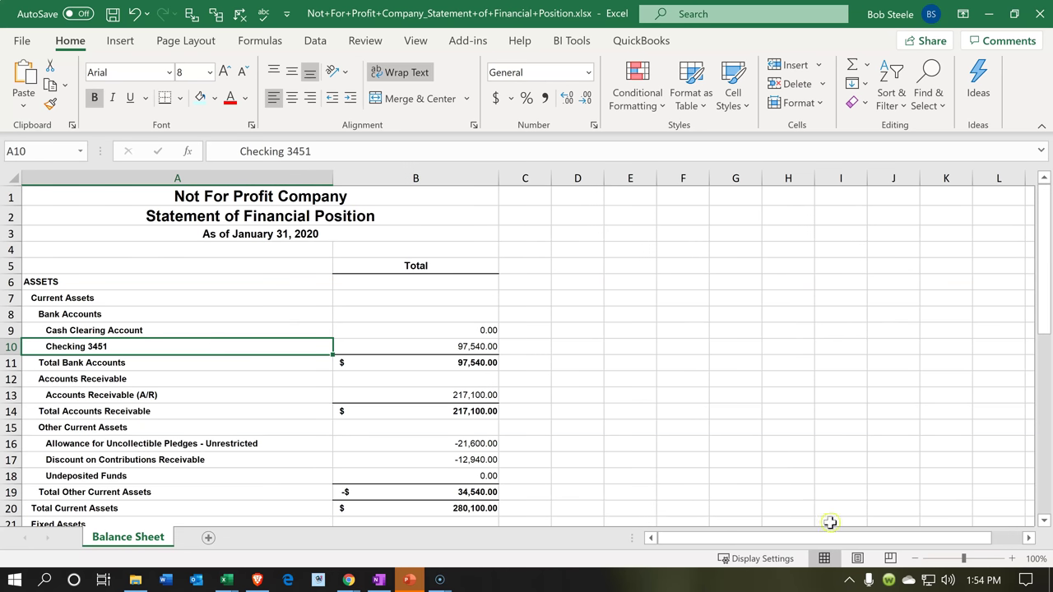
pyautogui.click(859, 559)
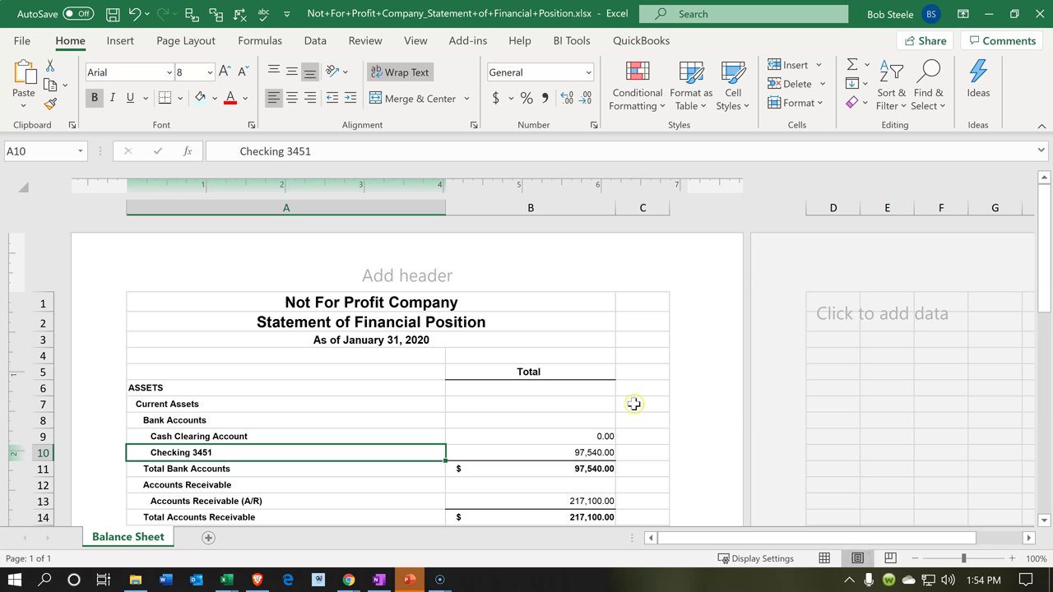
pyautogui.click(824, 559)
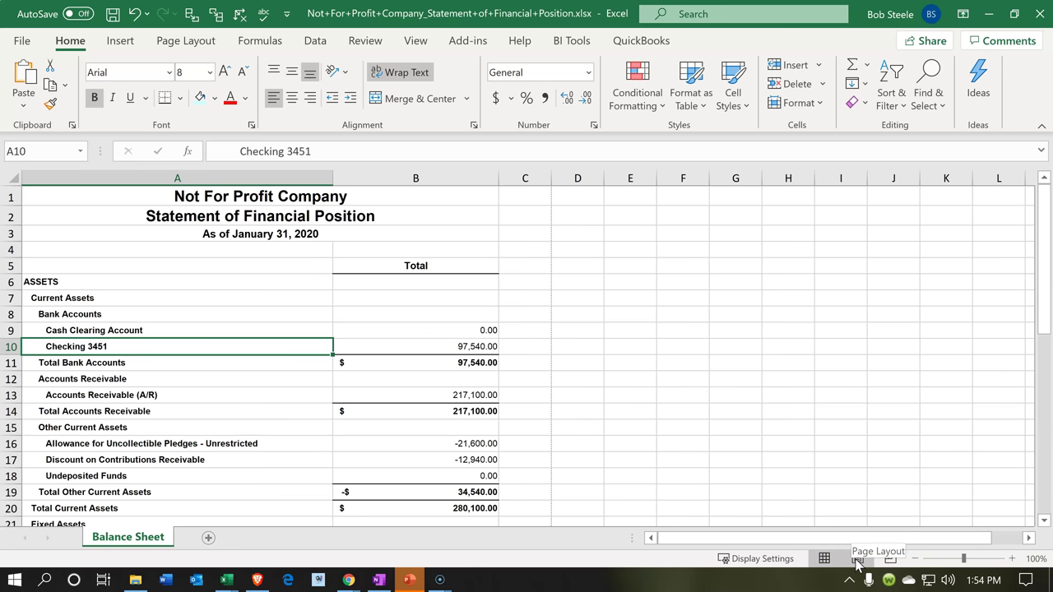
# Delete the Cash Clearing Account row under Bank Accounts.
pyautogui.click(108, 287)
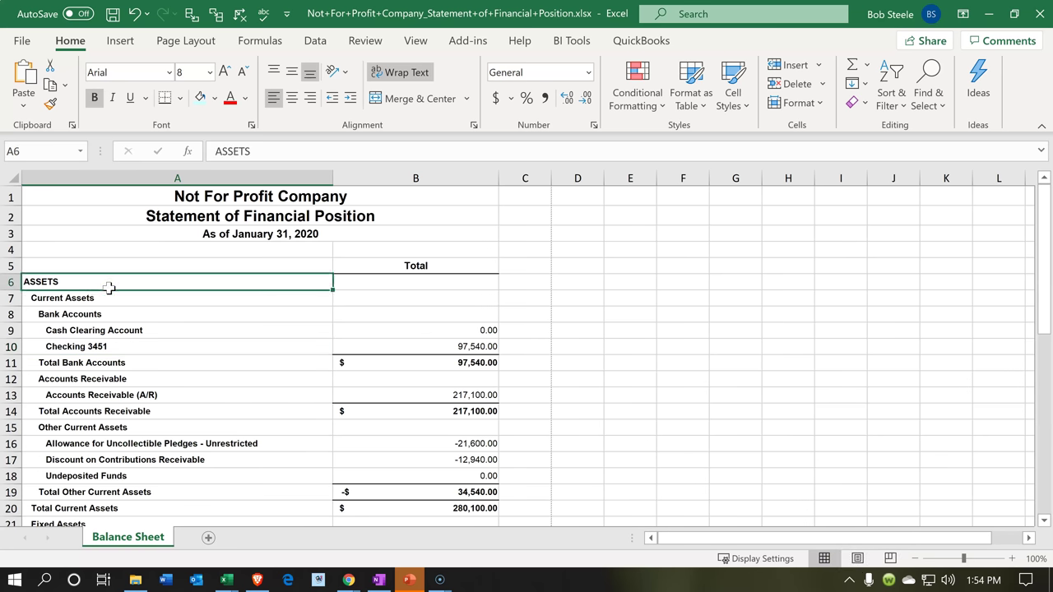
pyautogui.click(163, 214)
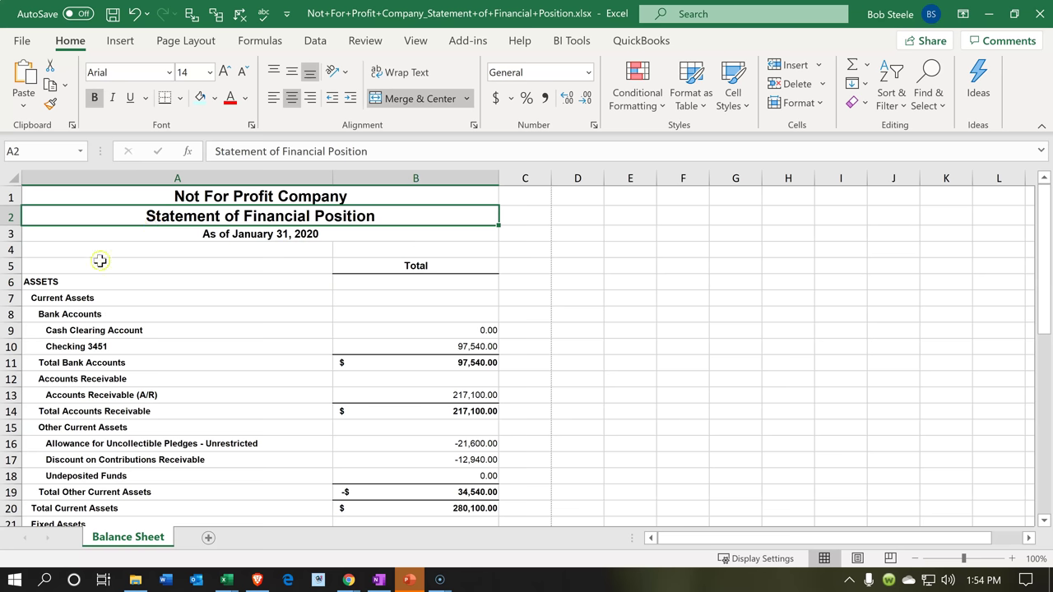
pyautogui.click(75, 281)
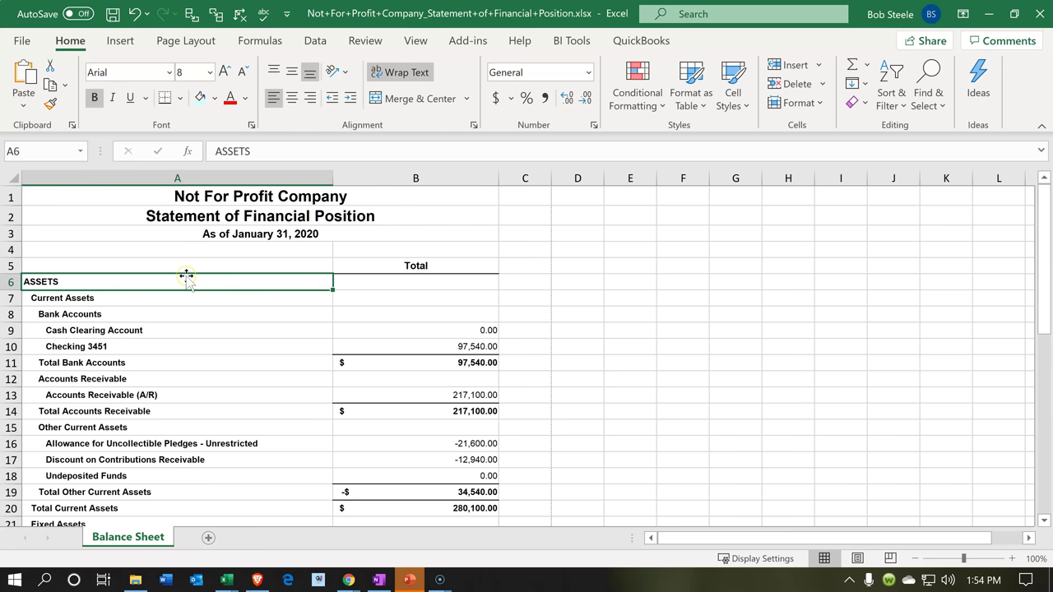
pyautogui.press('Down')
pyautogui.press('Down')
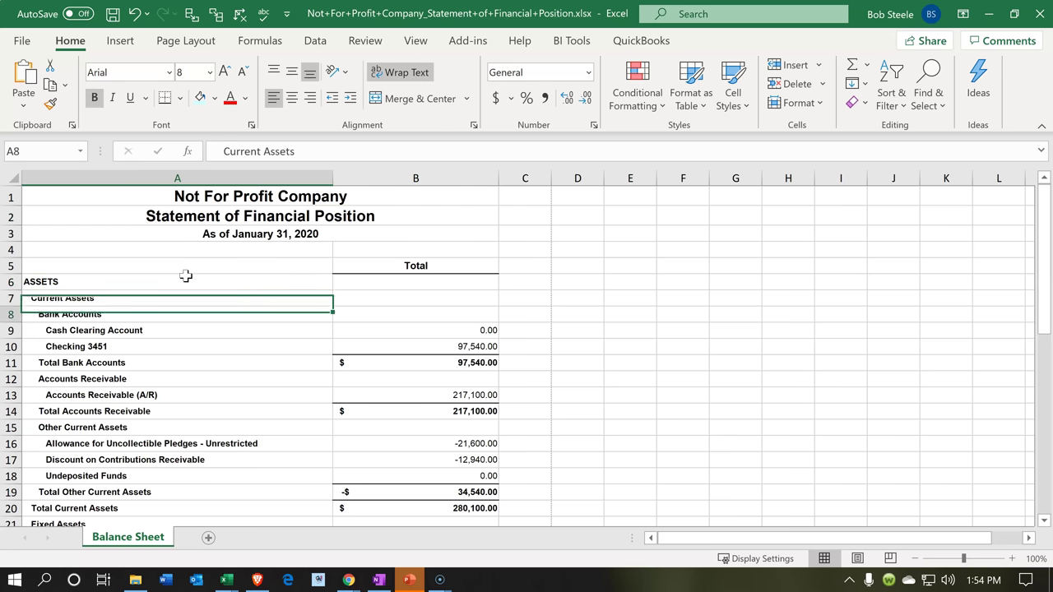
pyautogui.press('Down')
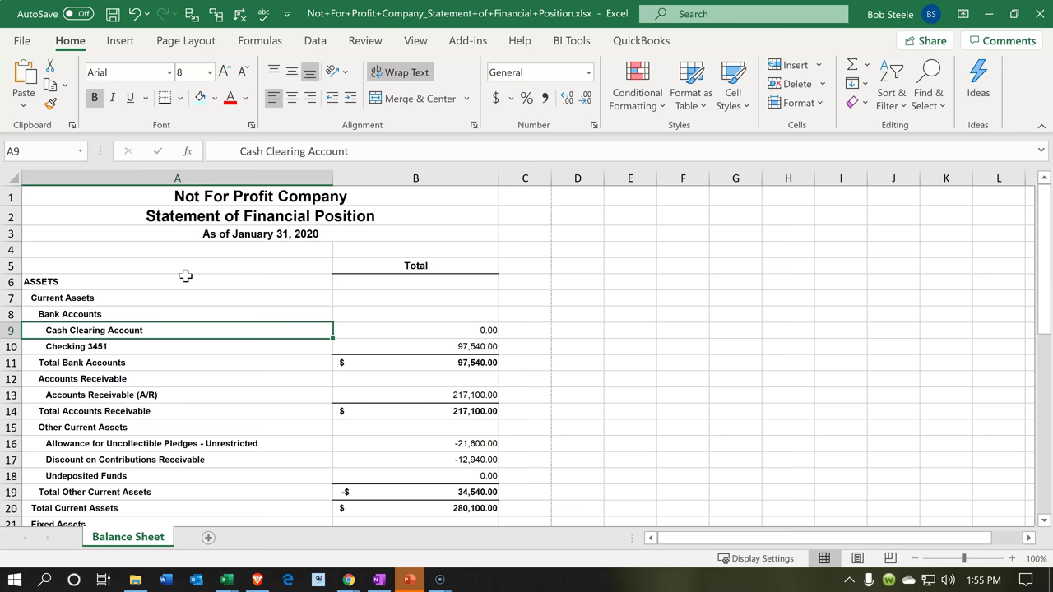
pyautogui.click(11, 331)
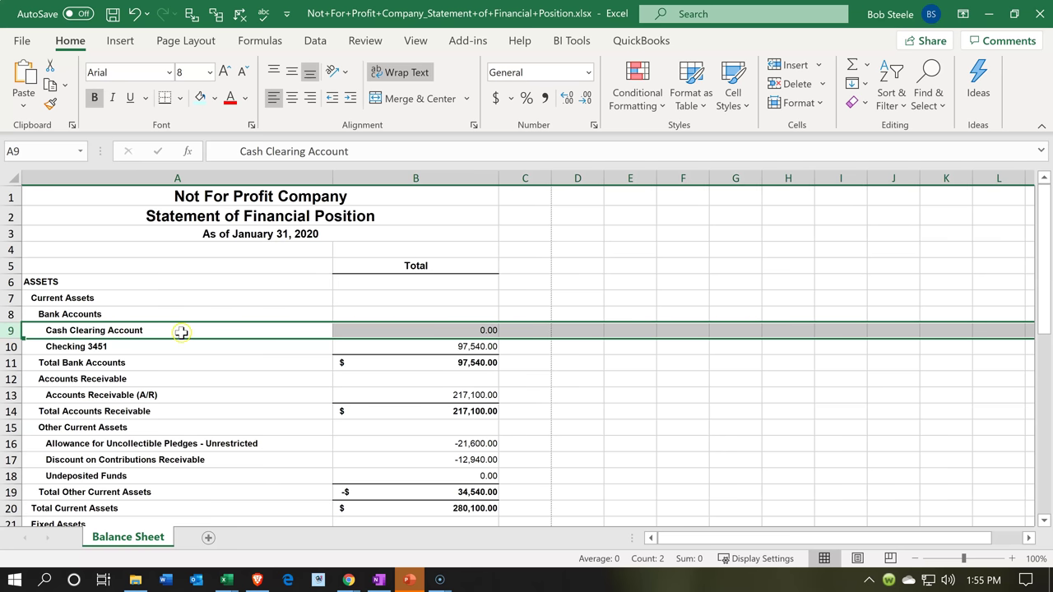
pyautogui.rightClick(181, 331)
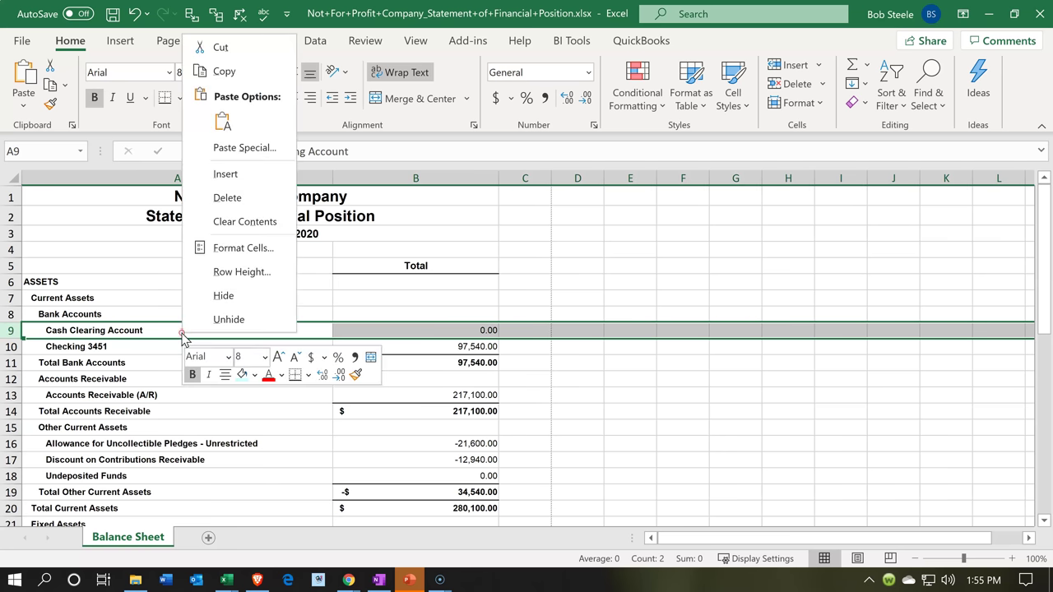
pyautogui.click(221, 197)
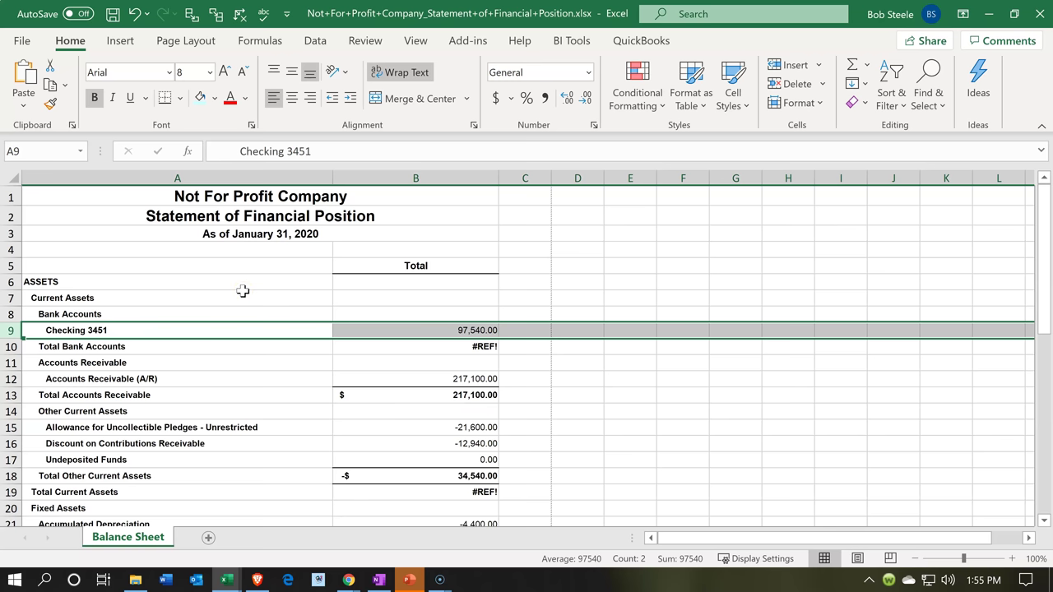
# Correct the Total Bank Accounts formula to =+(B9) by removing the broken reference.
pyautogui.click(399, 342)
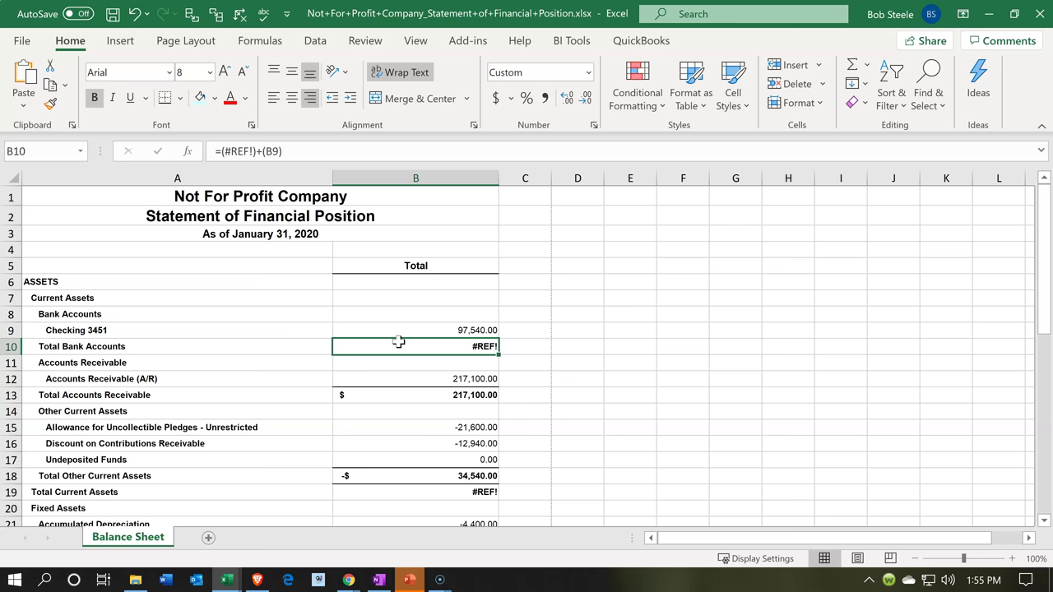
pyautogui.click(257, 150)
pyautogui.press('Delete')
pyautogui.press('BackSpace')
pyautogui.press('BackSpace')
pyautogui.press('BackSpace')
pyautogui.press('BackSpace')
pyautogui.press('BackSpace')
pyautogui.press('BackSpace')
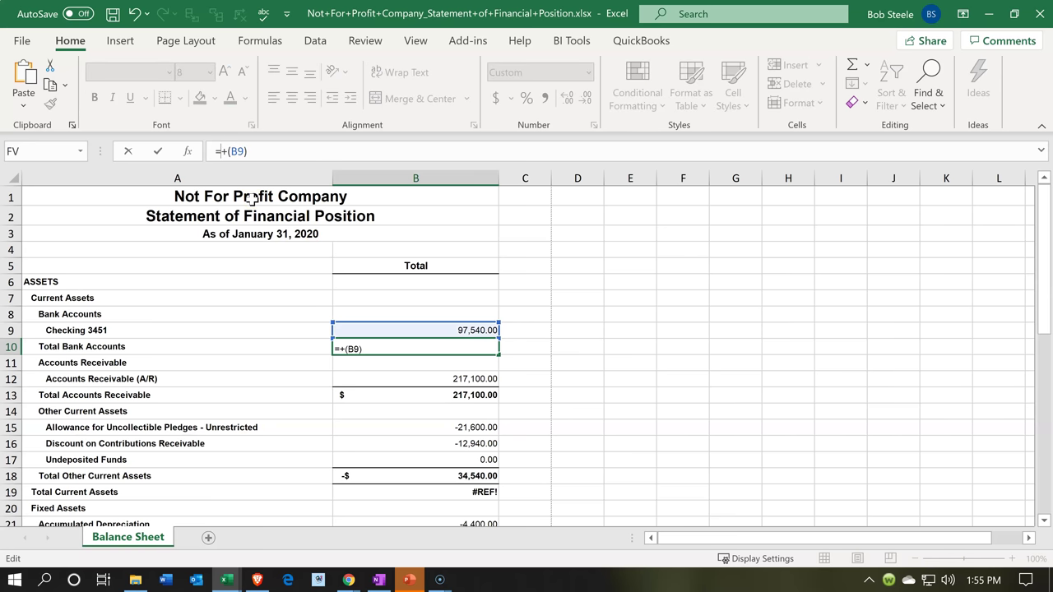
pyautogui.press('Return')
# Examine the Accounts Receivable and Other Current Assets lines to judge how they could be grouped.
pyautogui.press('Left')
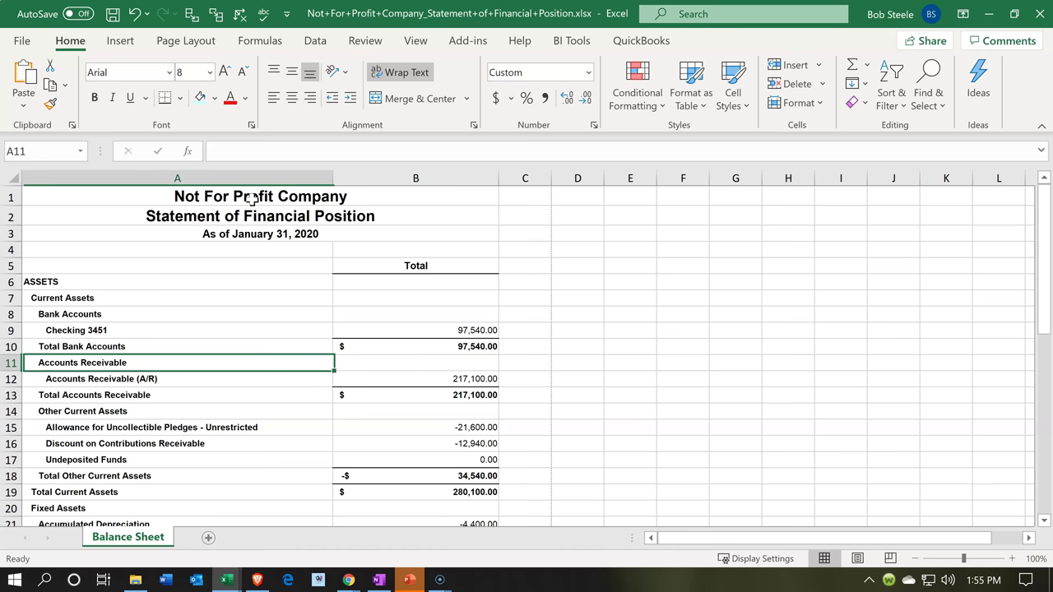
pyautogui.press('Down')
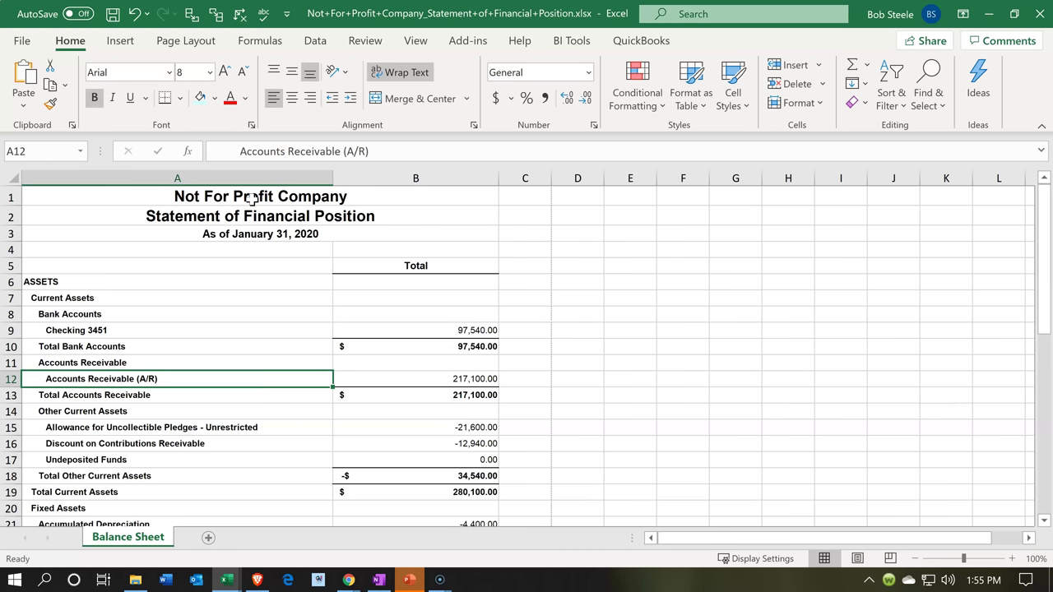
pyautogui.press('Down')
pyautogui.press('Down')
pyautogui.press('Down')
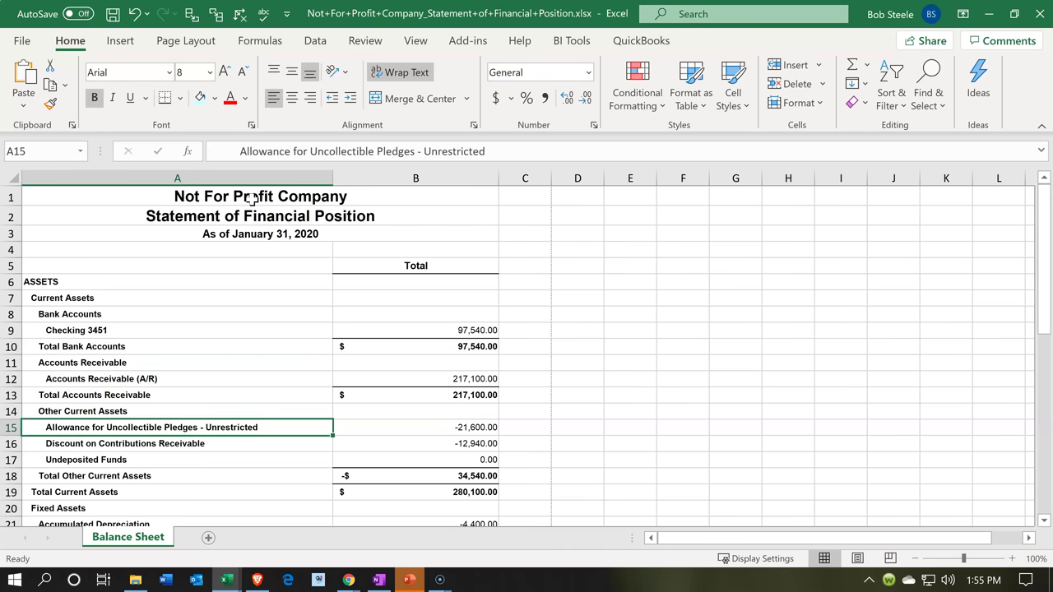
pyautogui.press('Right')
pyautogui.press('Right')
pyautogui.press('Up')
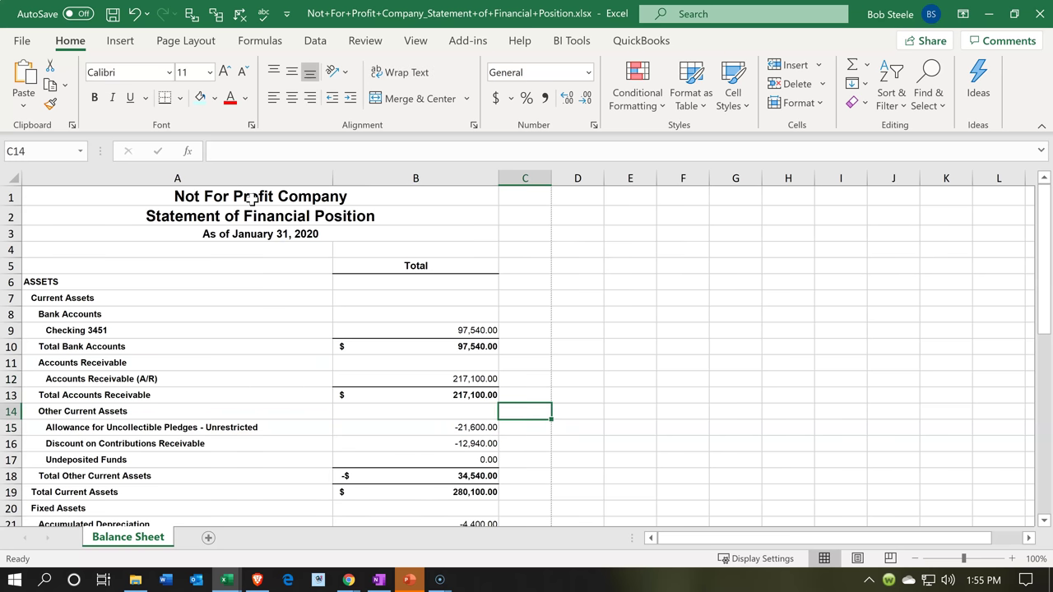
pyautogui.press('Up')
pyautogui.press('Up')
pyautogui.press('Left')
pyautogui.press('Left')
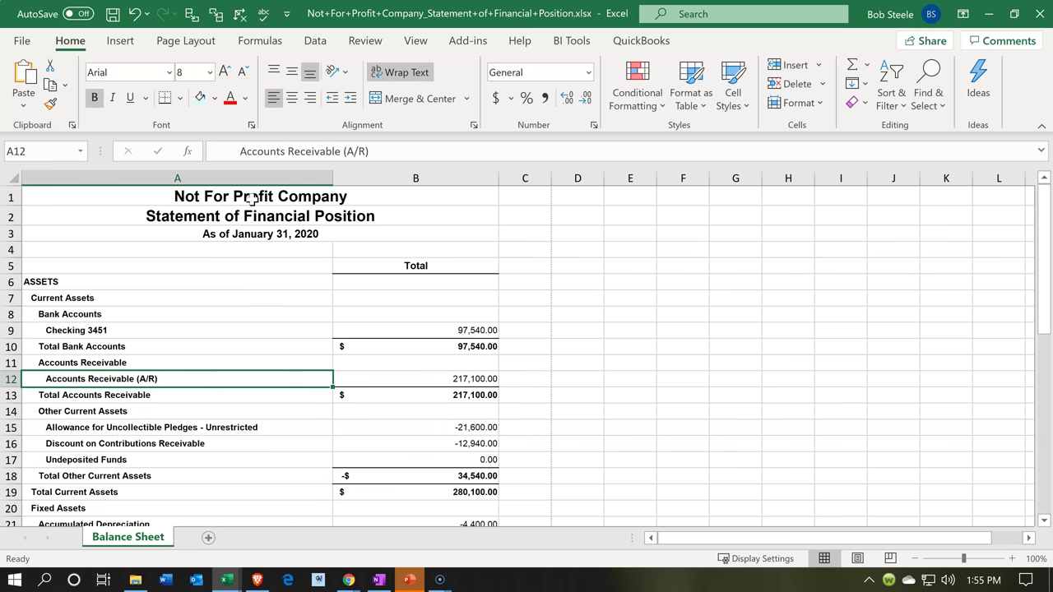
pyautogui.press('Up')
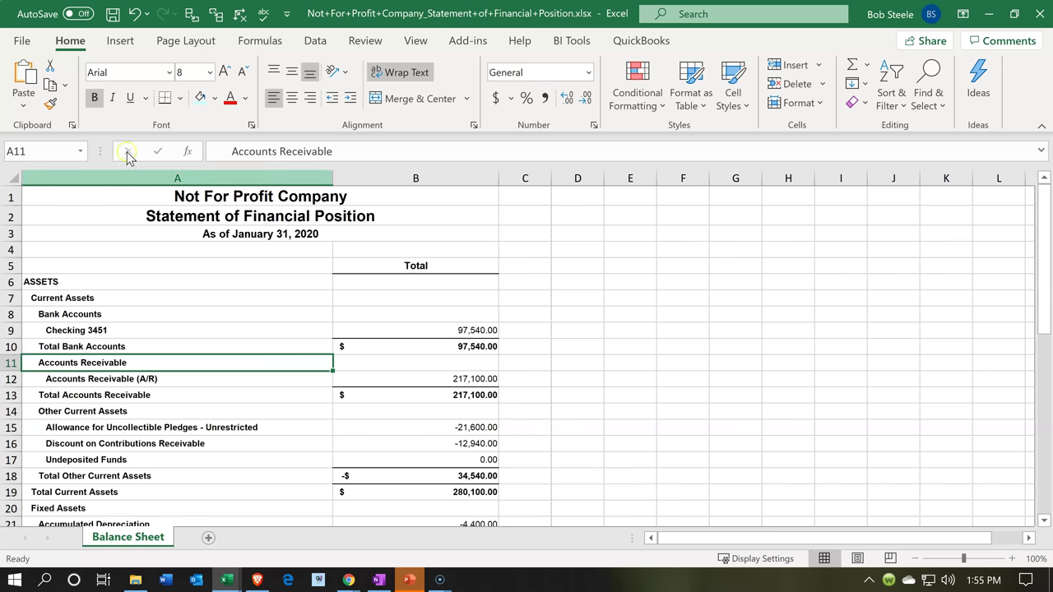
# Delete the Accounts Receivable heading row above the Accounts Receivable (A/R) line.
pyautogui.click(11, 363)
pyautogui.rightClick(54, 362)
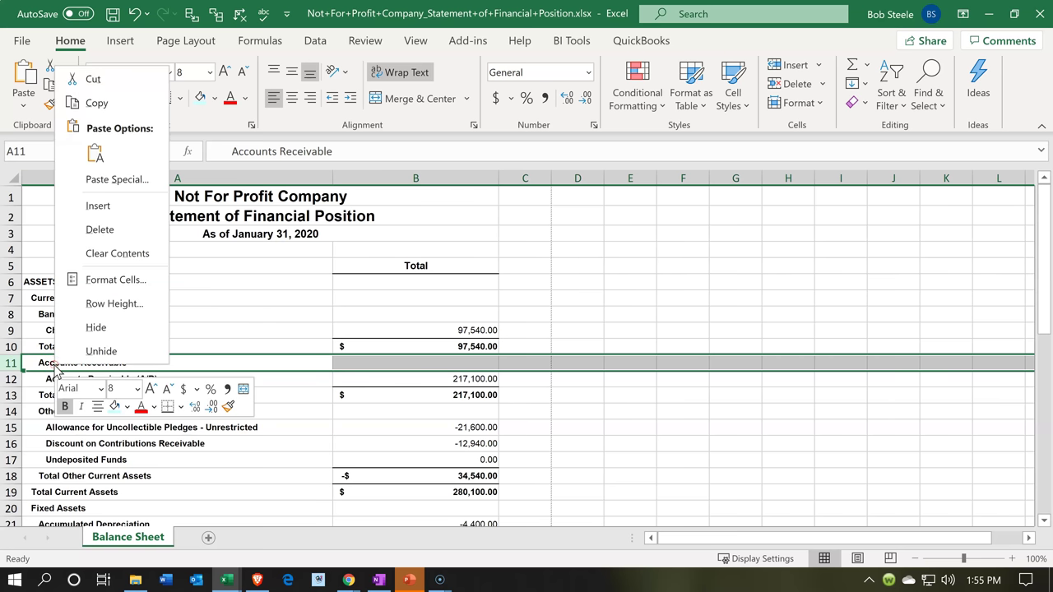
pyautogui.click(99, 231)
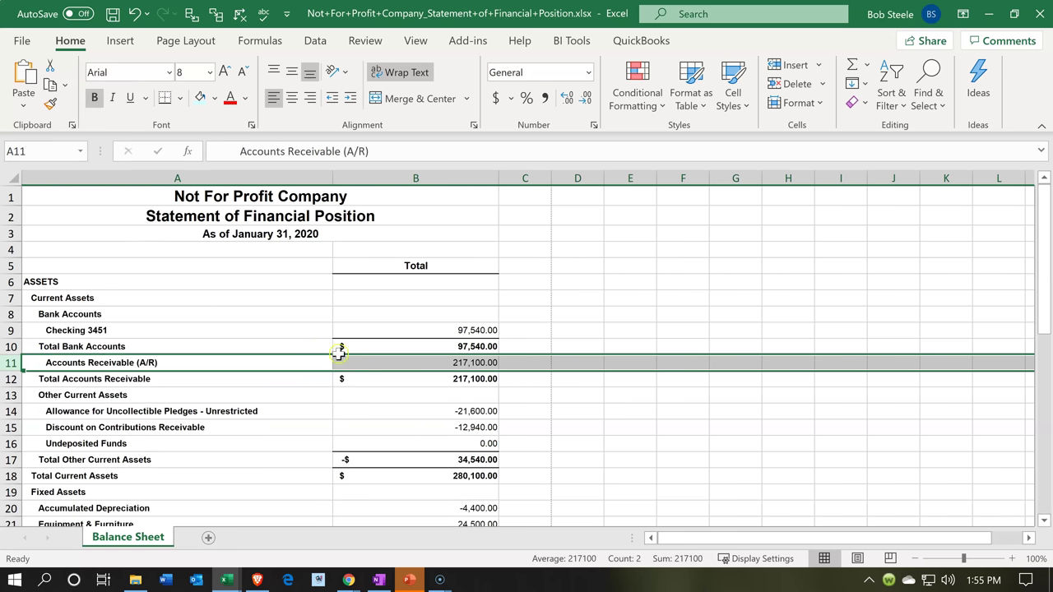
# Delete the Total Accounts Receivable row and the Other Current Assets heading row.
pyautogui.click(12, 378)
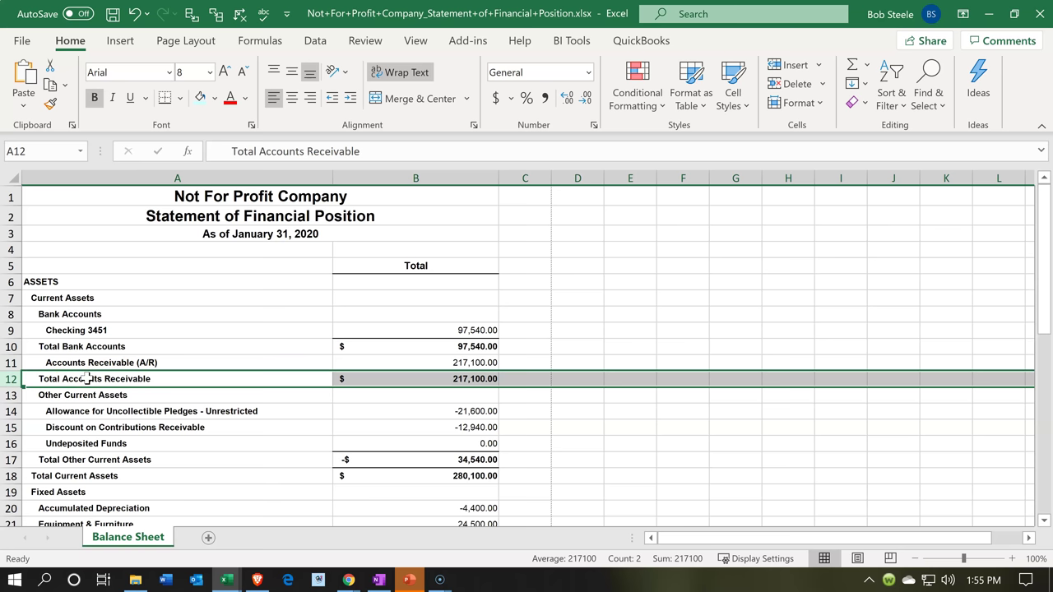
pyautogui.rightClick(164, 378)
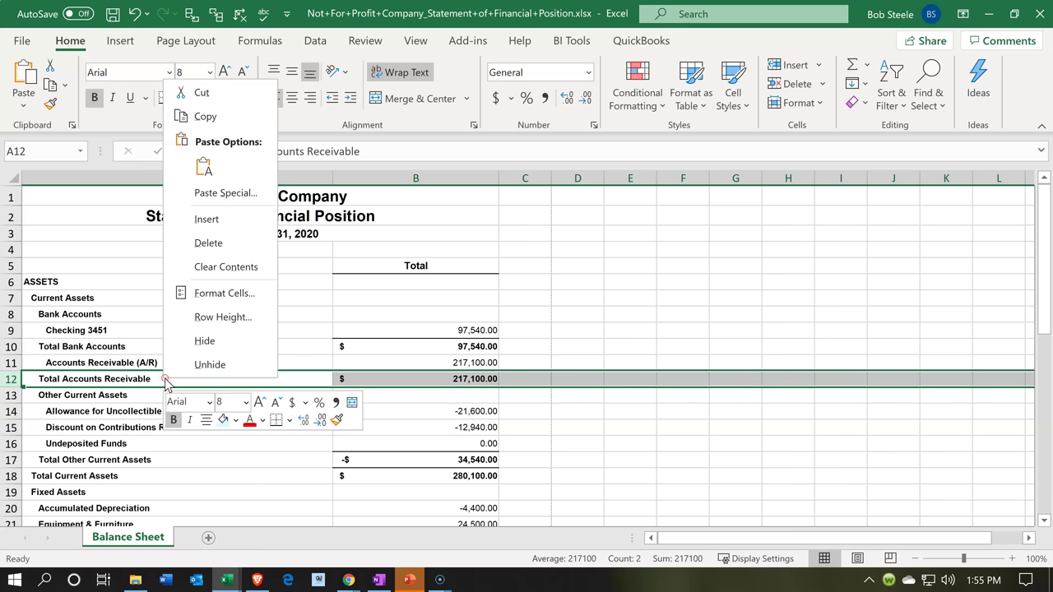
pyautogui.click(208, 245)
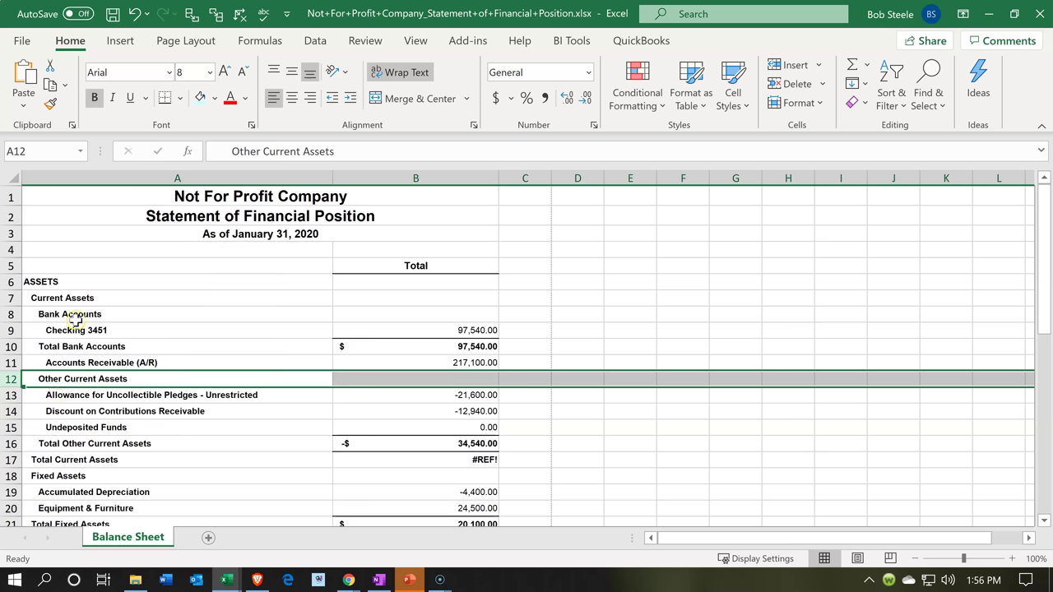
pyautogui.rightClick(59, 379)
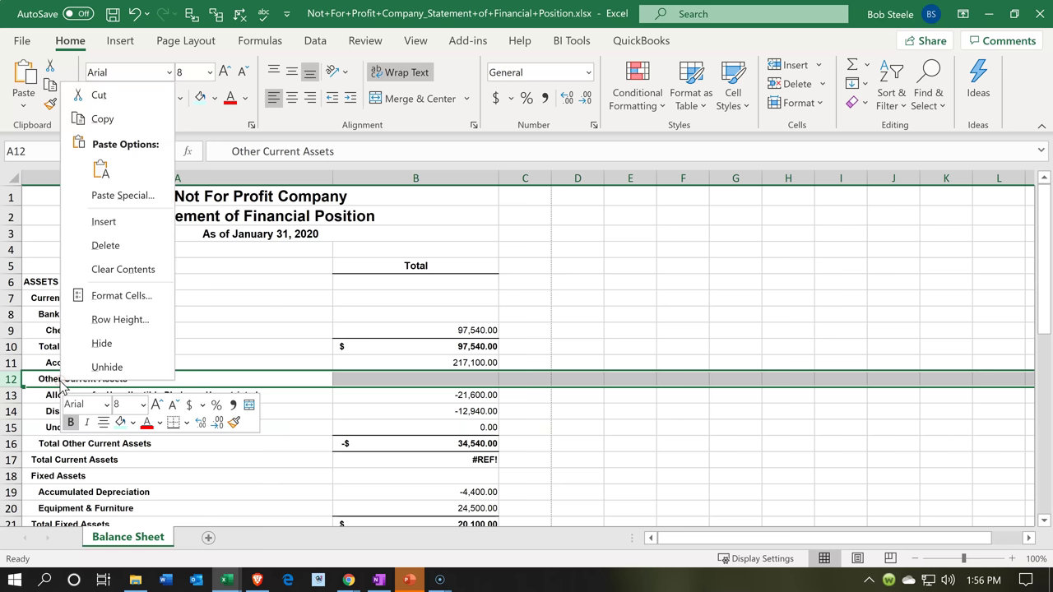
pyautogui.click(106, 246)
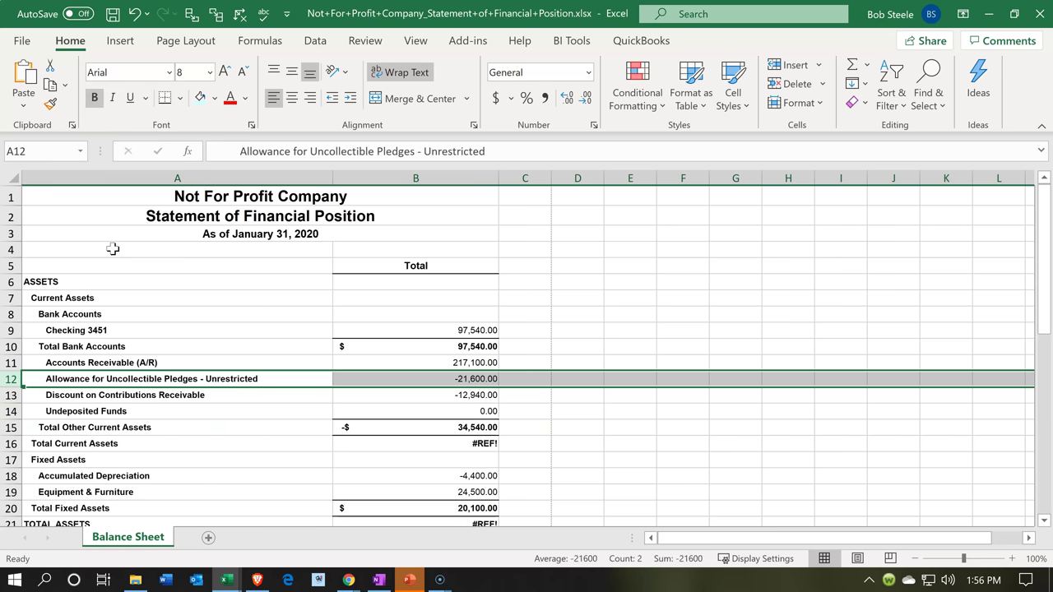
pyautogui.click(445, 376)
pyautogui.press('Down')
pyautogui.press('Up')
pyautogui.press('Up')
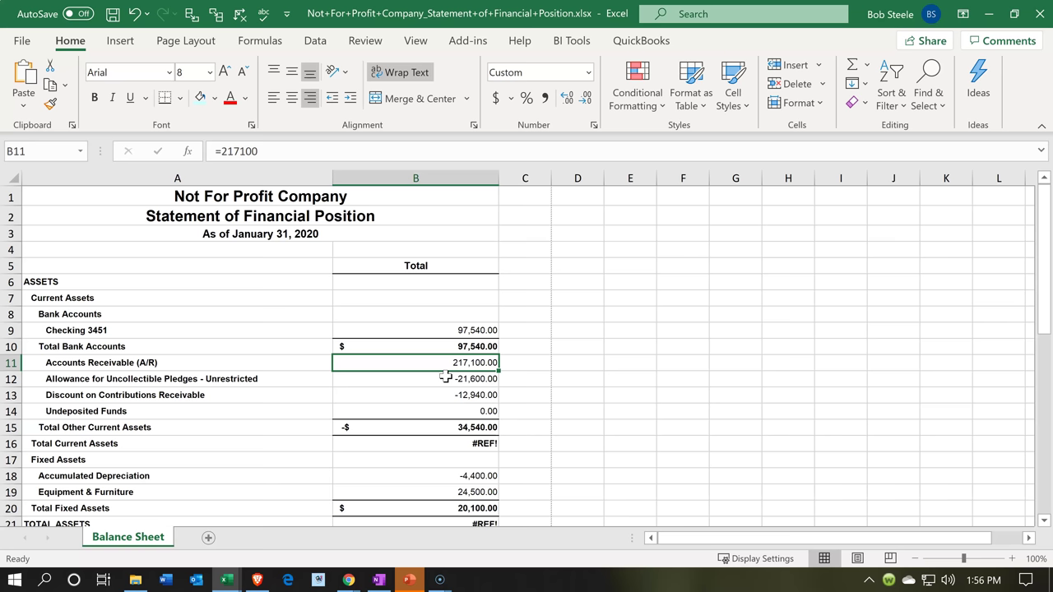
pyautogui.press('Left')
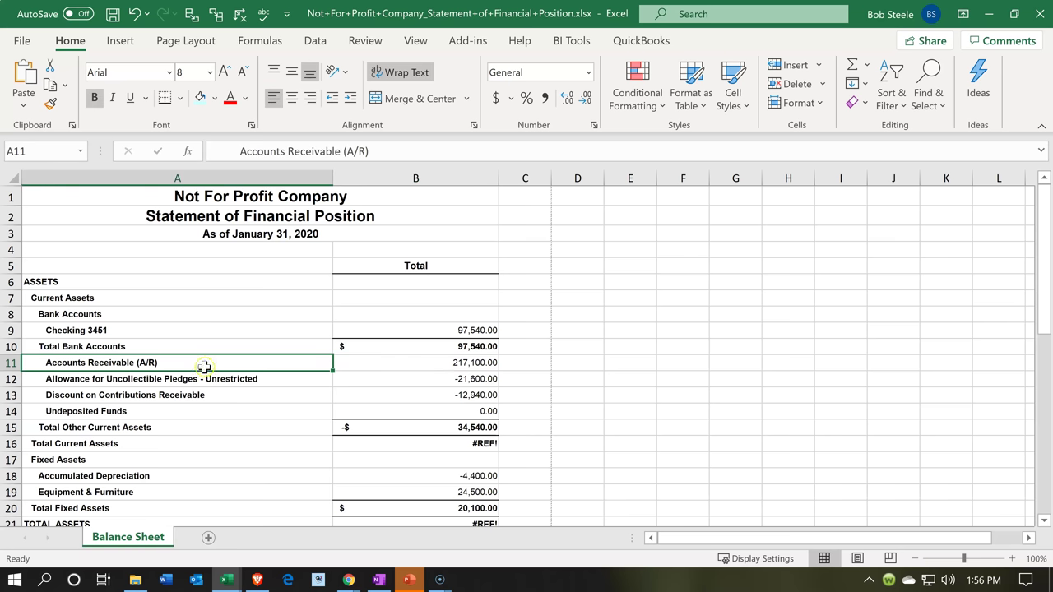
# Delete the Total Bank Accounts row and the Bank Accounts heading row.
pyautogui.click(11, 346)
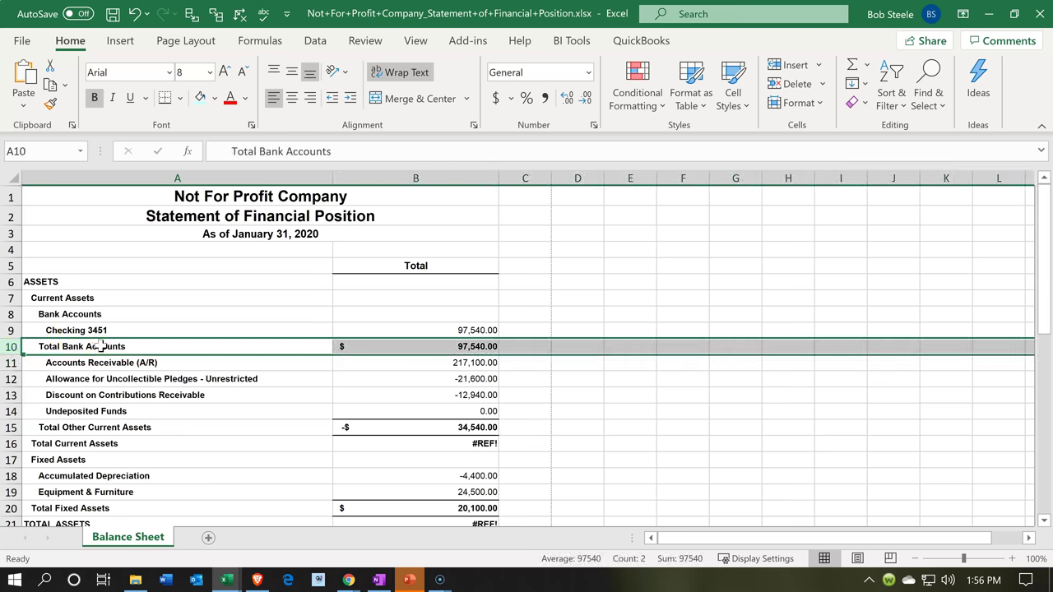
pyautogui.rightClick(100, 346)
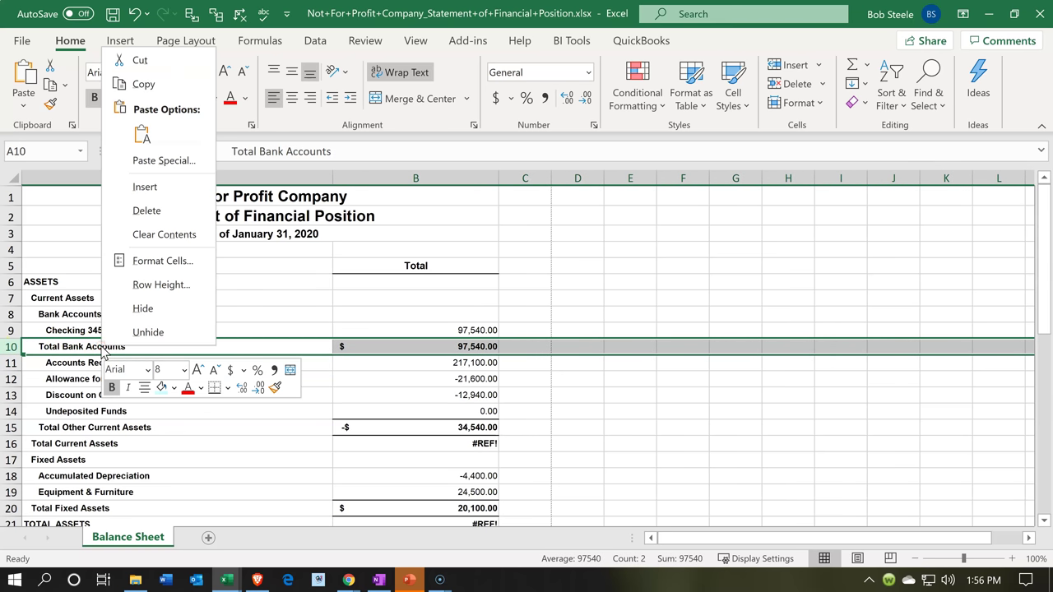
pyautogui.click(135, 211)
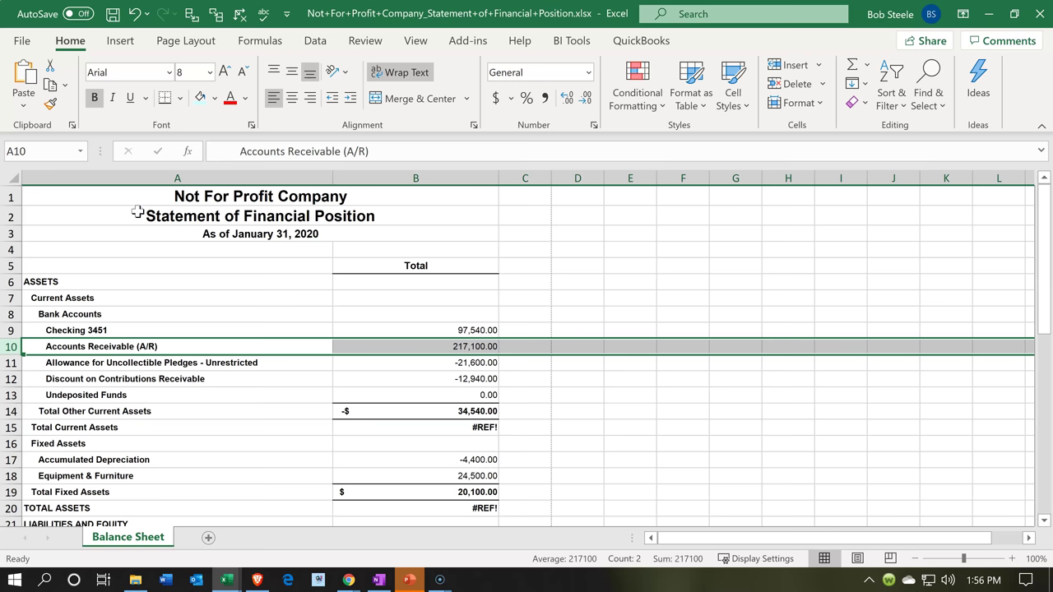
pyautogui.click(13, 313)
pyautogui.rightClick(92, 315)
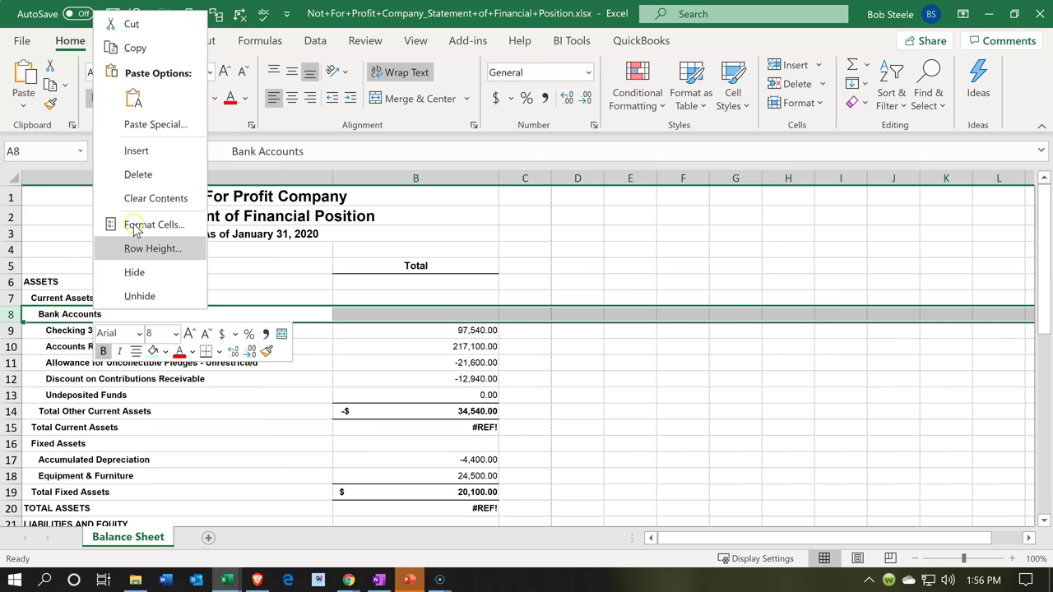
pyautogui.click(138, 174)
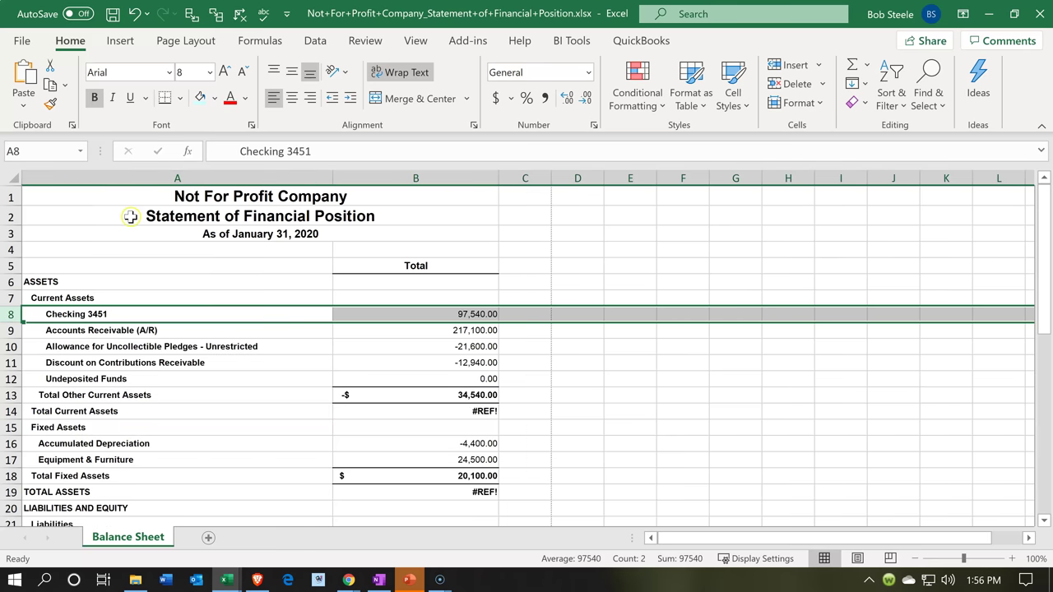
# Shorten the checking account label in A8 to Checking by removing the account number.
pyautogui.click(116, 313)
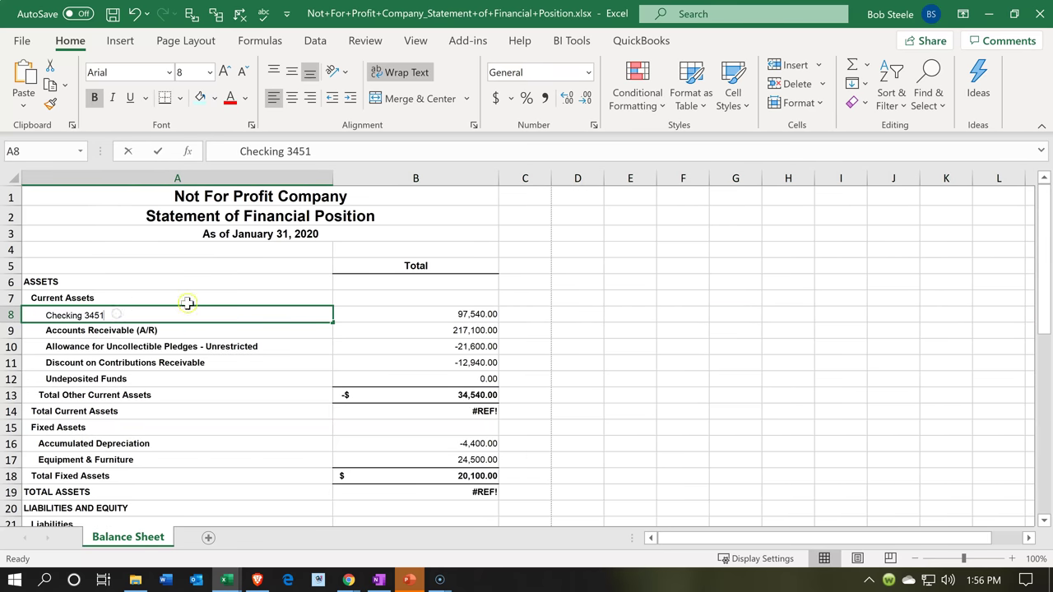
pyautogui.press('F2')
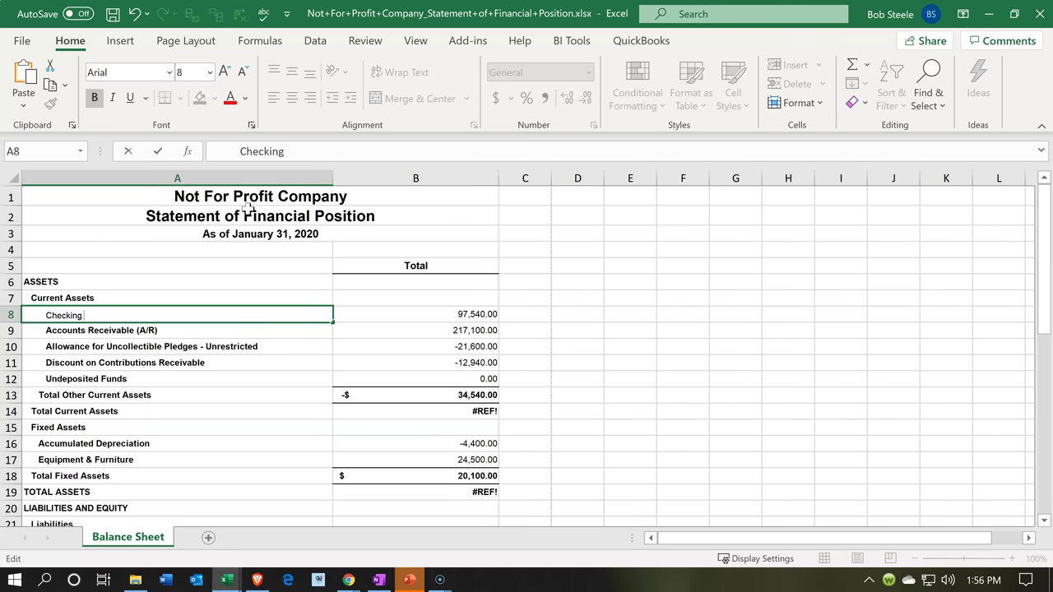
pyautogui.press('Return')
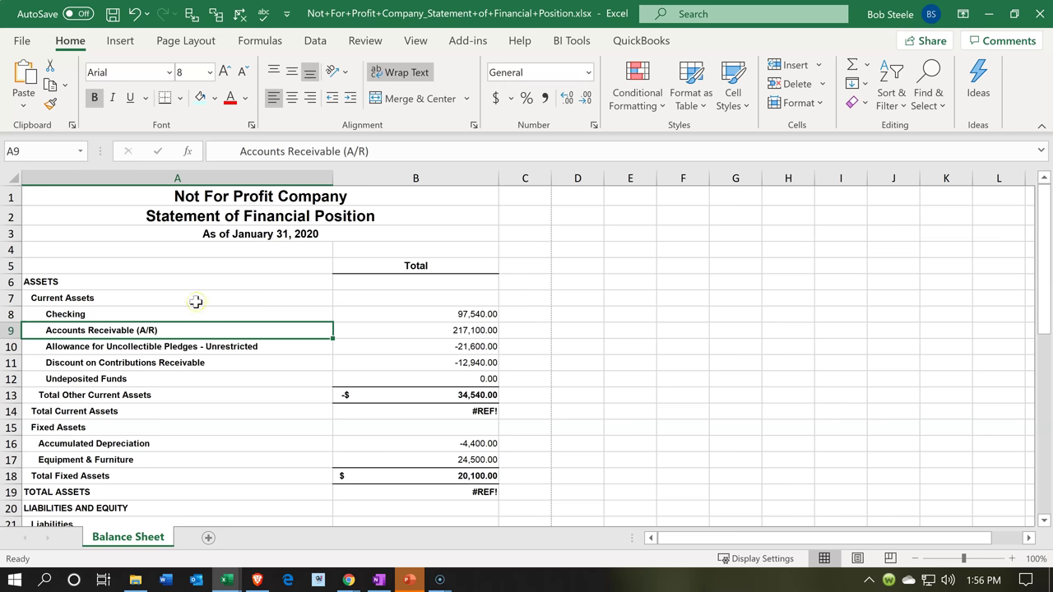
# Delete the Undeposited Funds row from the current assets.
pyautogui.click(11, 380)
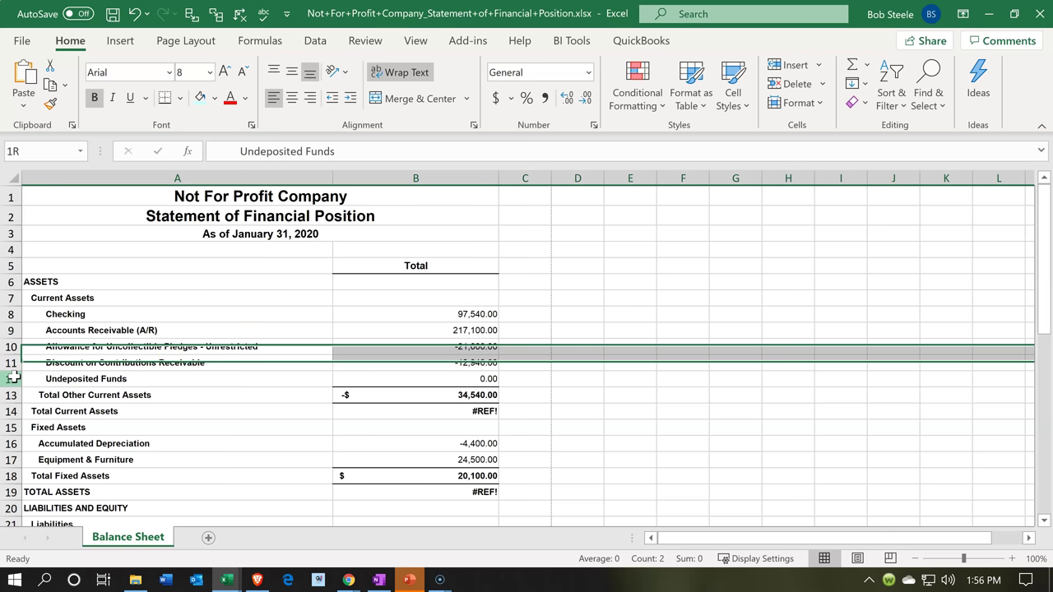
pyautogui.rightClick(121, 377)
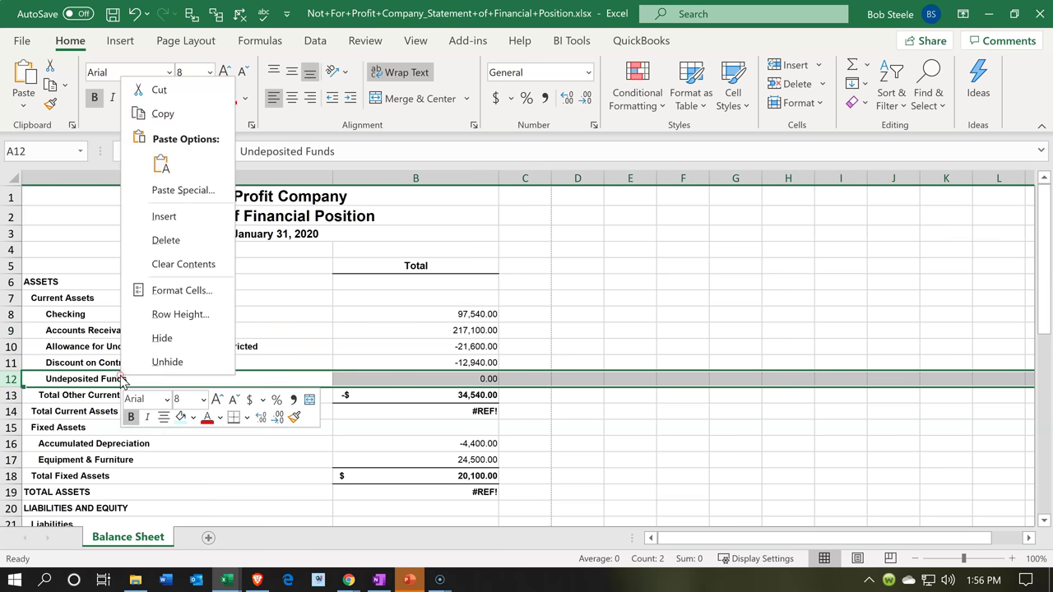
pyautogui.click(164, 242)
pyautogui.click(246, 430)
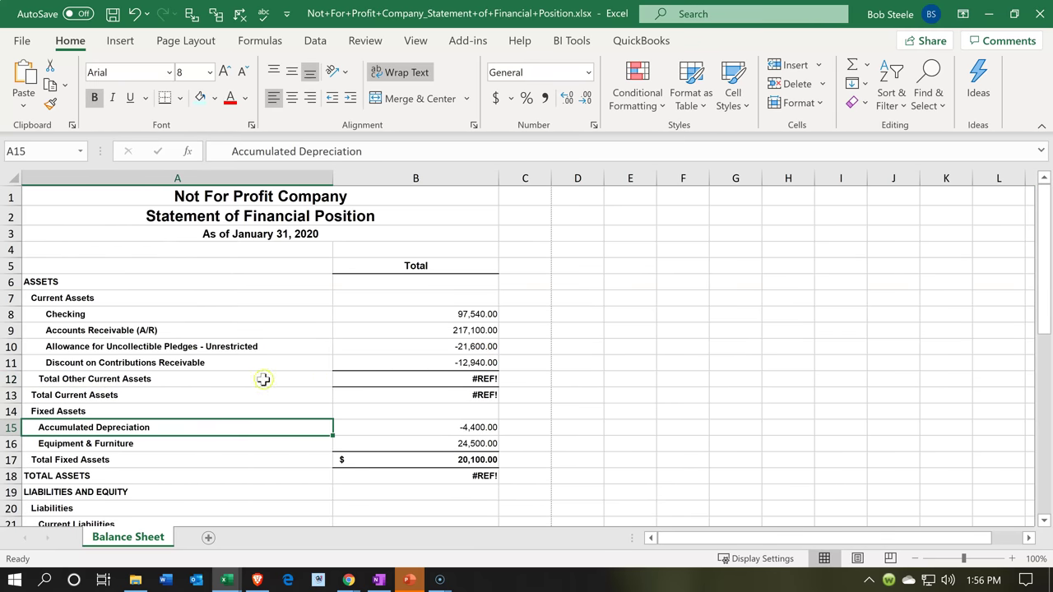
# Replace the broken Total Other Current Assets formula in B12 with a SUM of B8:B11.
pyautogui.click(405, 379)
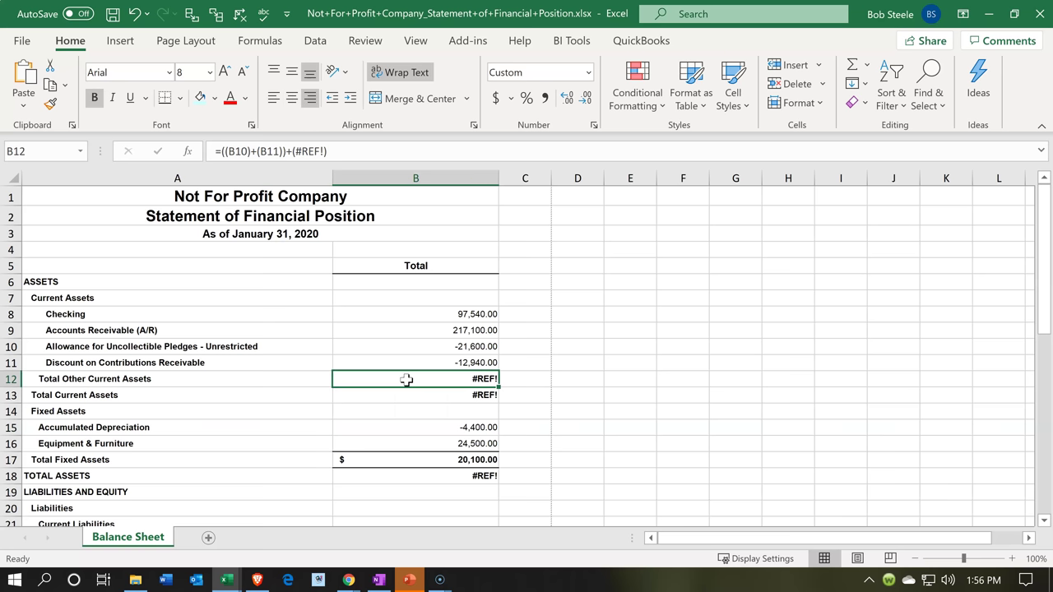
pyautogui.doubleClick(406, 380)
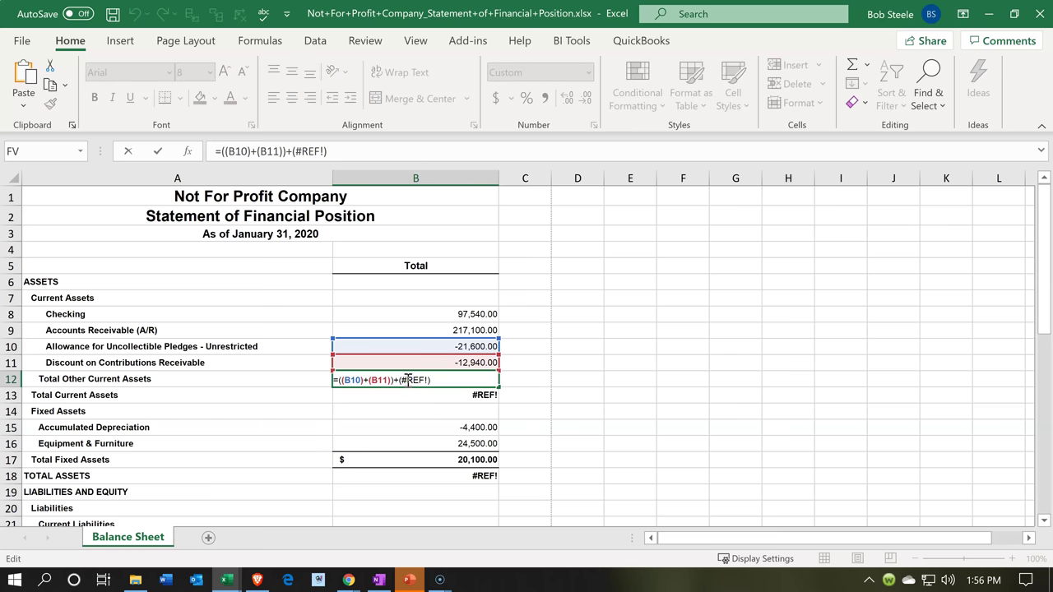
pyautogui.press('Escape')
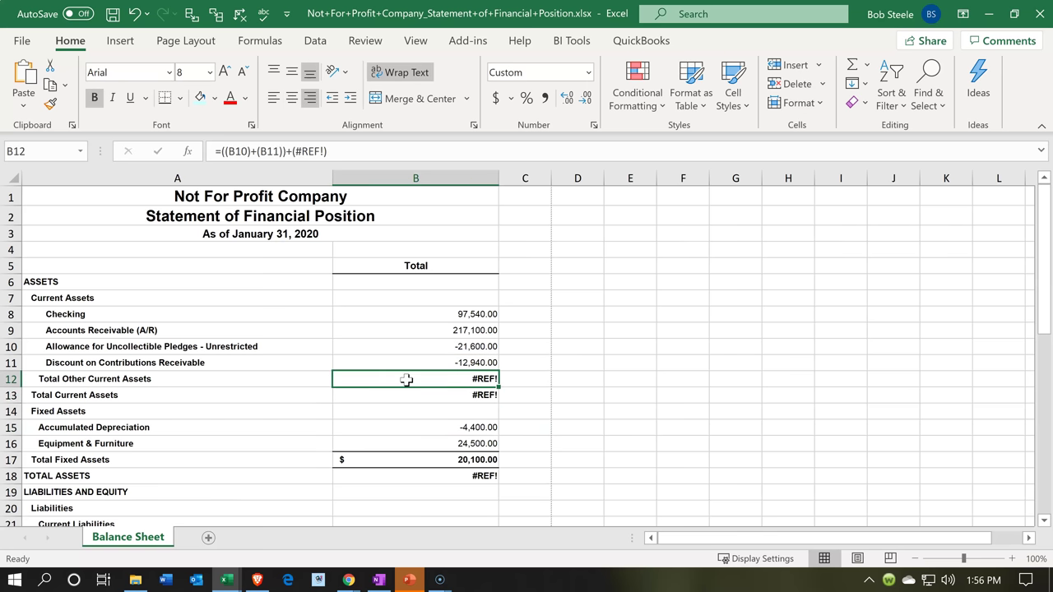
pyautogui.write('=sum(')
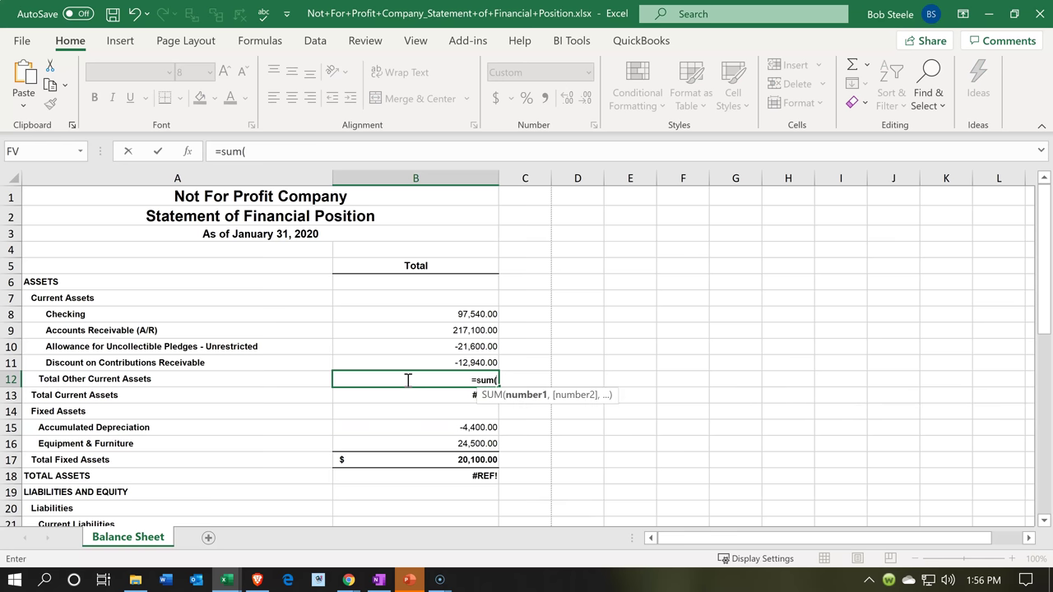
pyautogui.press('Up')
pyautogui.hotkey('shift', 'Up')
pyautogui.hotkey('shift', 'Up')
pyautogui.hotkey('shift', 'Up')
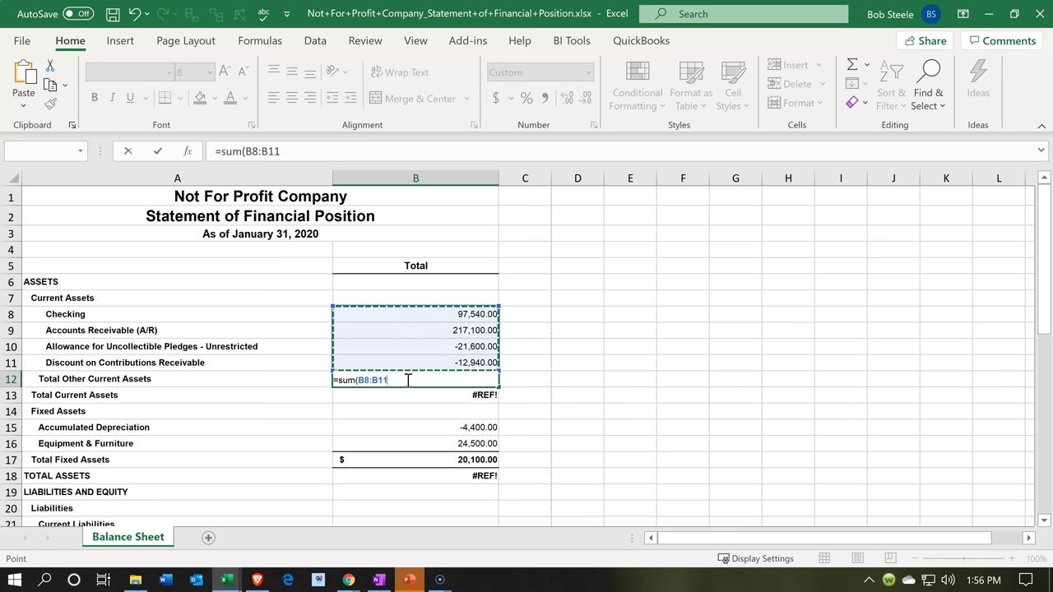
pyautogui.press('Return')
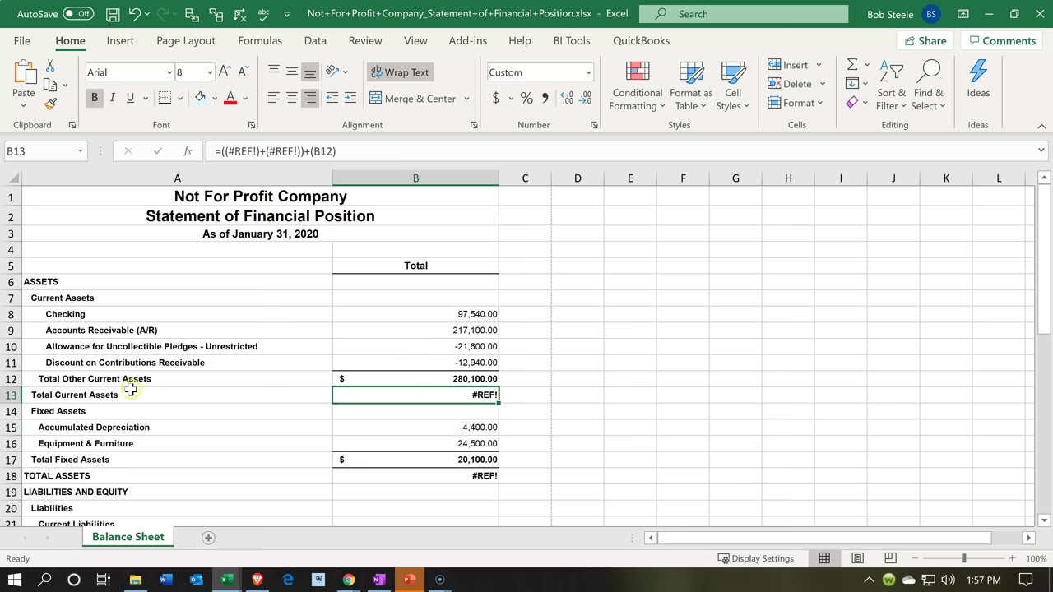
# Delete the Total Other Current Assets row.
pyautogui.click(16, 378)
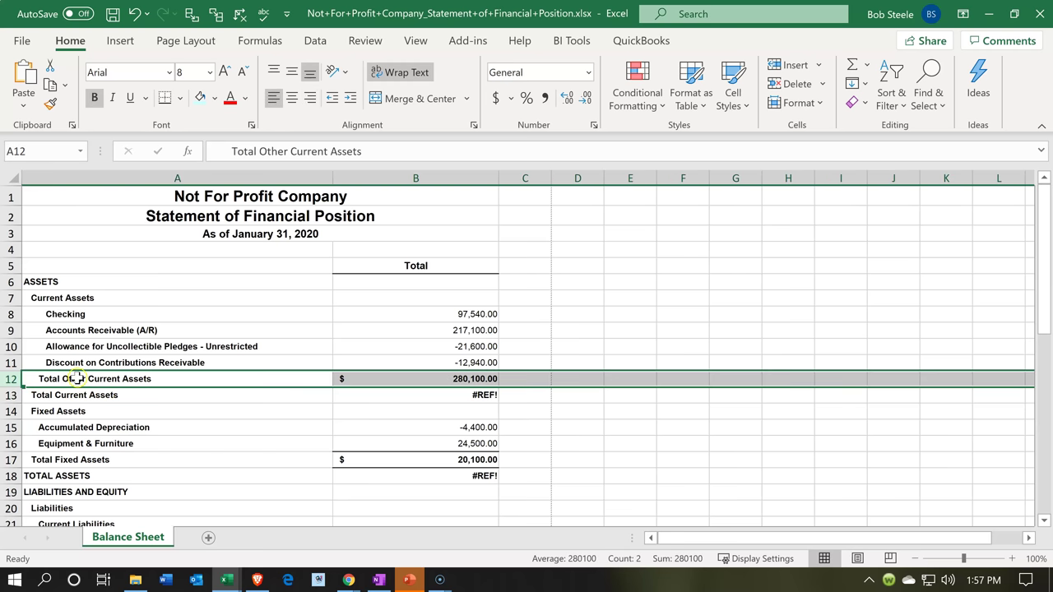
pyautogui.rightClick(82, 381)
pyautogui.click(123, 243)
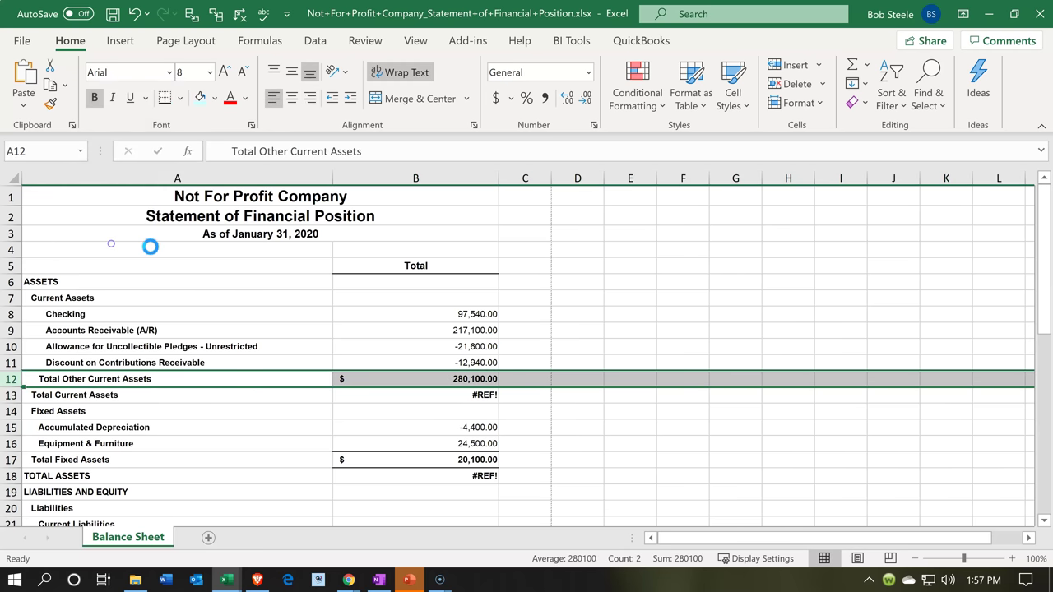
# Replace the broken Total Current Assets formula in B12 with a SUM of B8:B11.
pyautogui.click(428, 381)
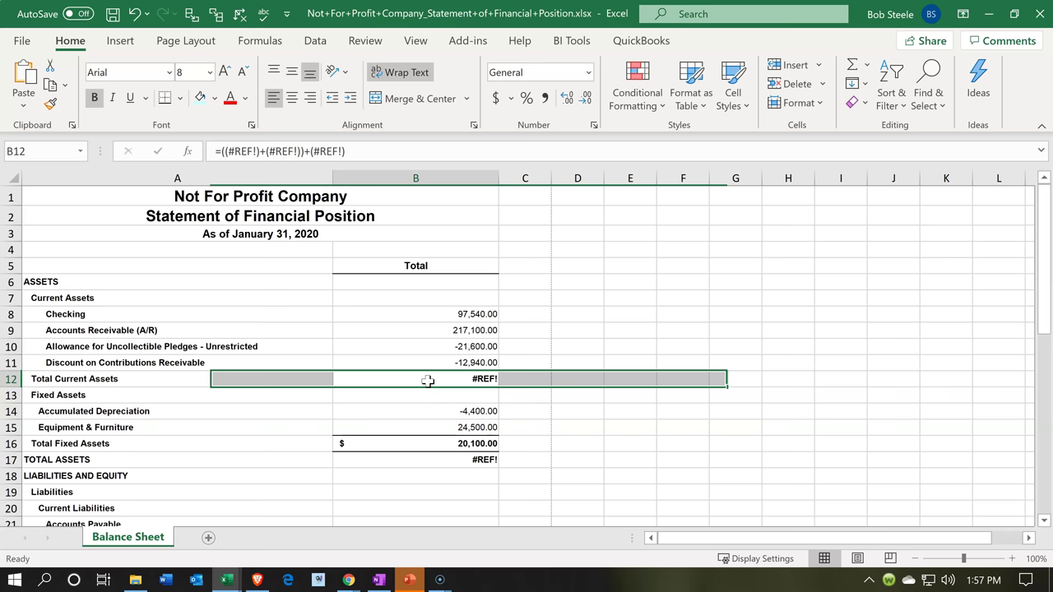
pyautogui.write('=sum(')
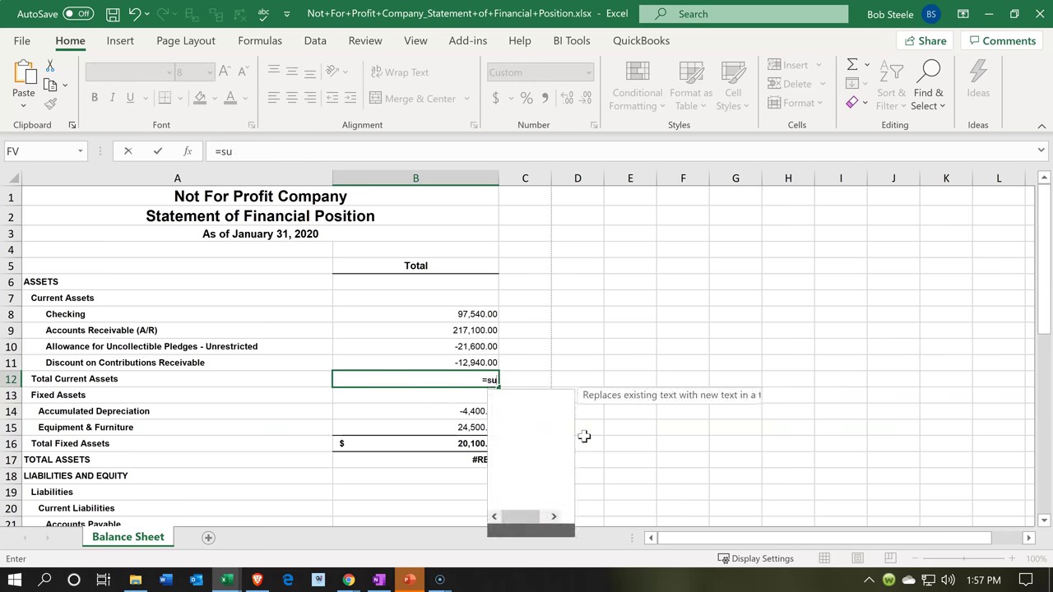
pyautogui.press('Up')
pyautogui.hotkey('shift', 'Up')
pyautogui.hotkey('shift', 'Up')
pyautogui.hotkey('shift', 'Up')
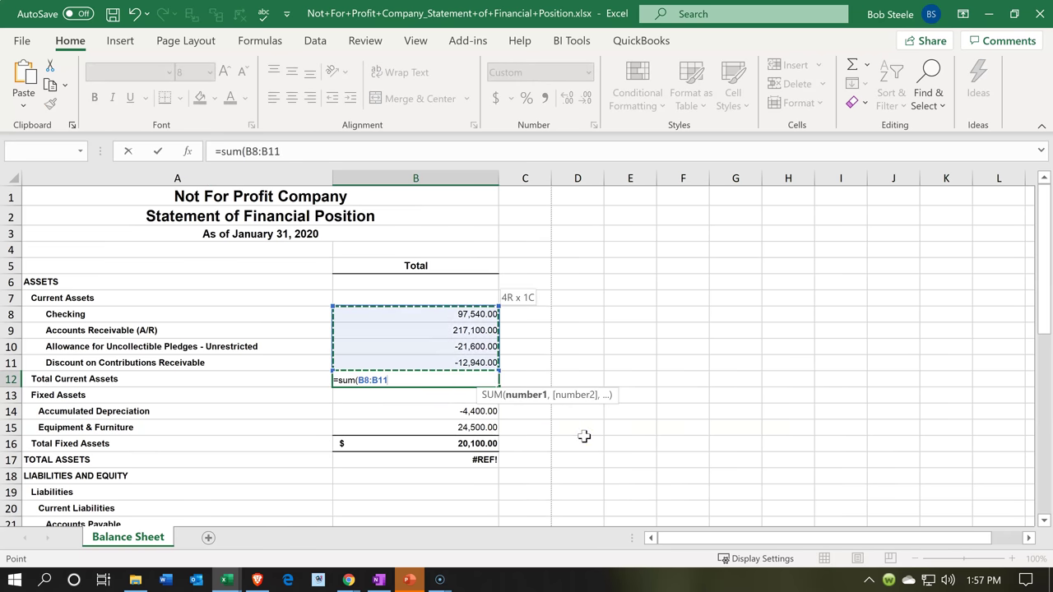
pyautogui.press('Return')
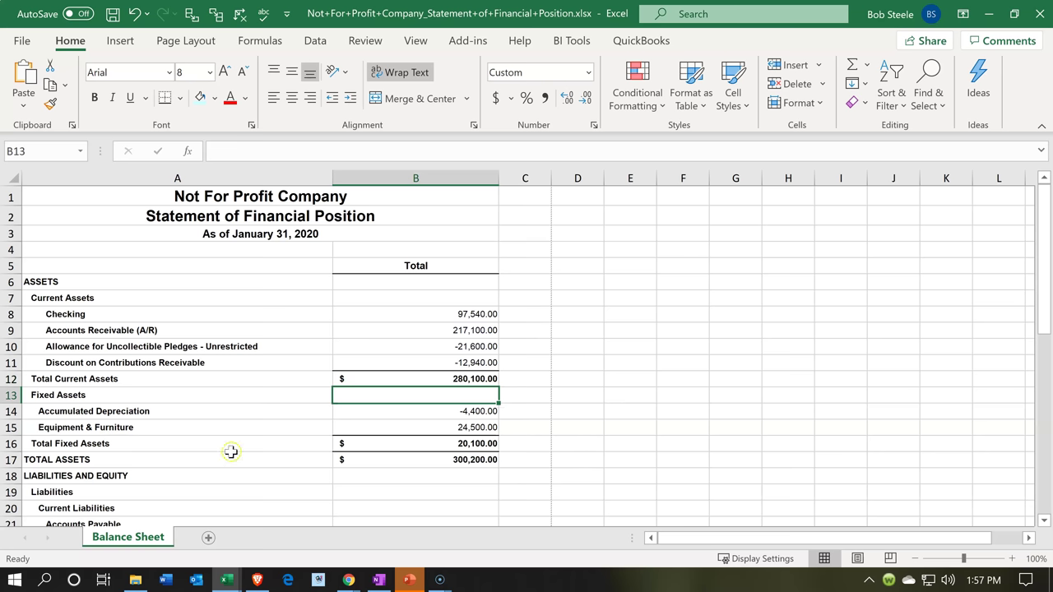
# Insert a blank row above Accumulated Depreciation and move the Equipment & Furniture line, with its amount, into it.
pyautogui.click(140, 416)
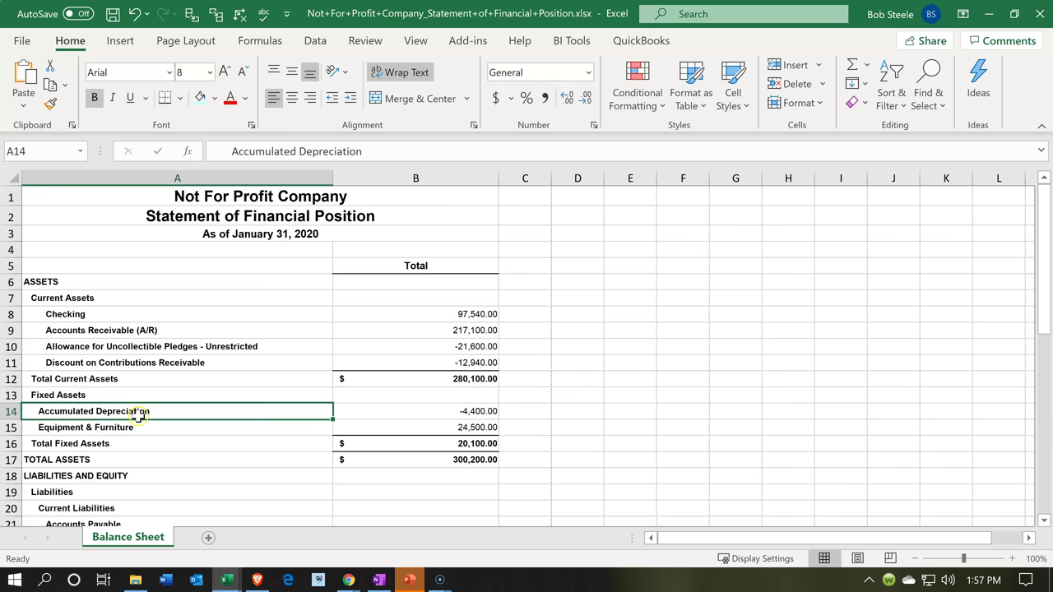
pyautogui.click(12, 412)
pyautogui.rightClick(93, 417)
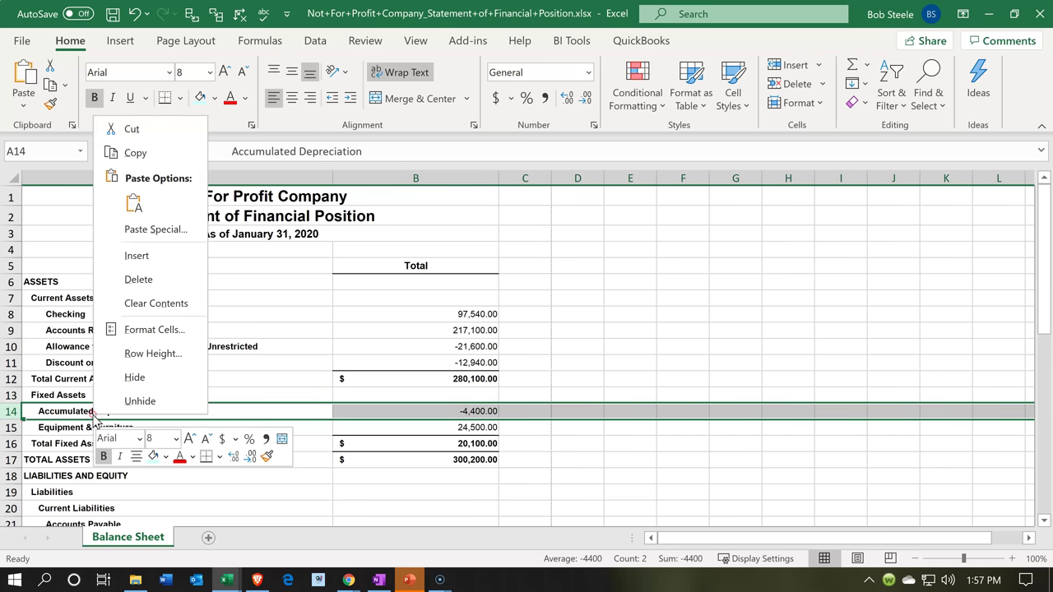
pyautogui.click(137, 256)
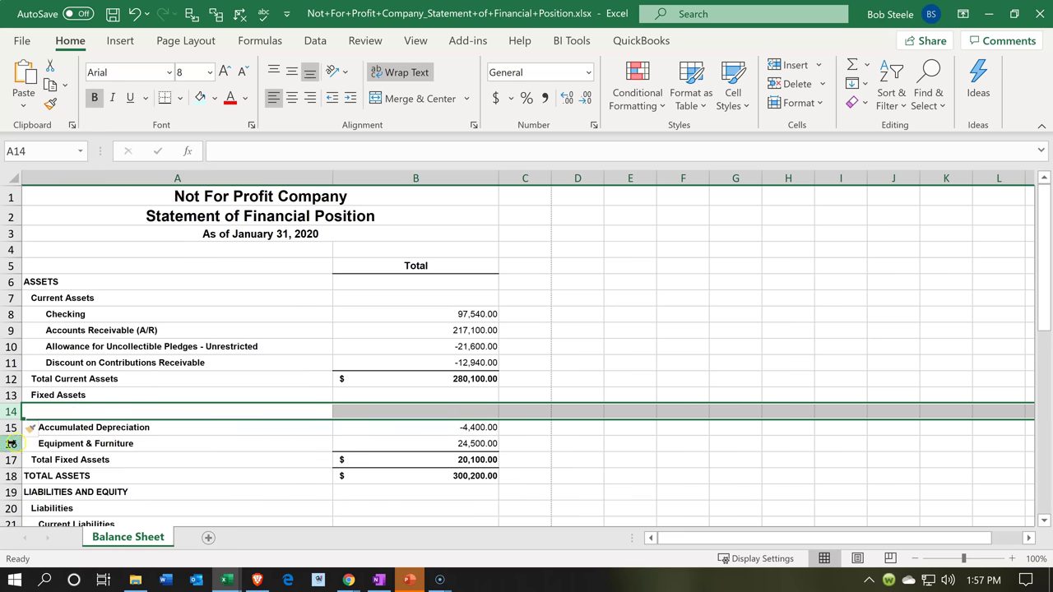
pyautogui.click(88, 443)
pyautogui.hotkey('shift', 'space')
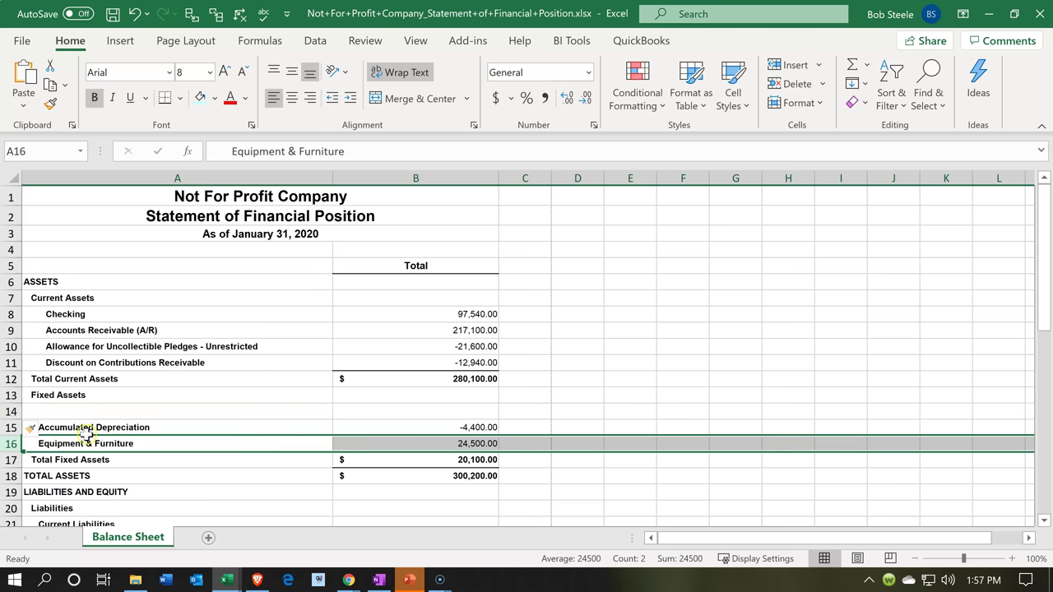
pyautogui.moveTo(89, 434); pyautogui.dragTo(88, 411)
pyautogui.click(339, 413)
pyautogui.press('Down')
pyautogui.click(445, 472)
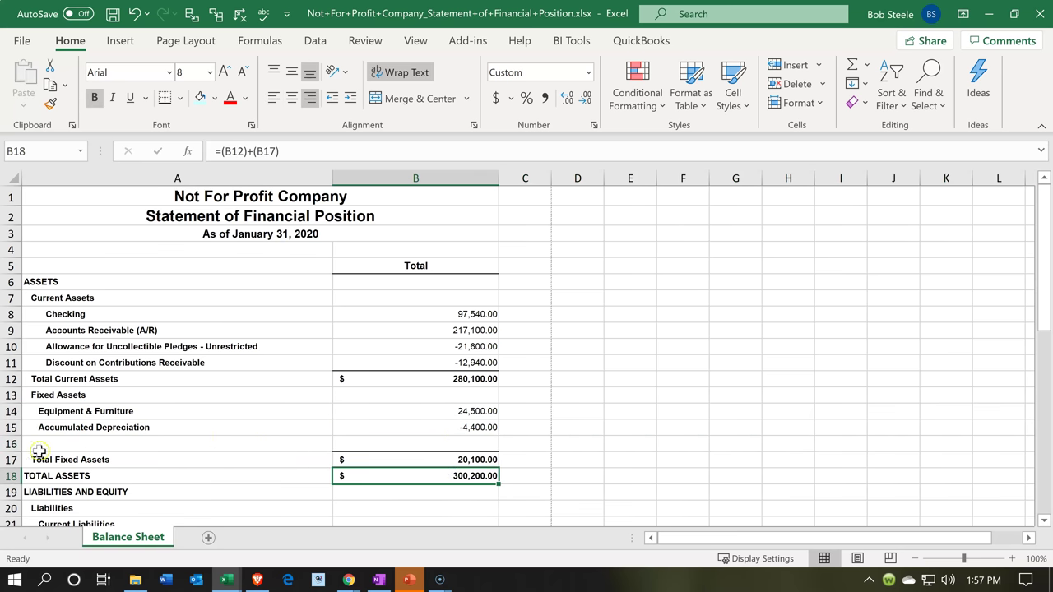
# Delete the empty row 16 between Accumulated Depreciation and Total Fixed Assets.
pyautogui.click(11, 442)
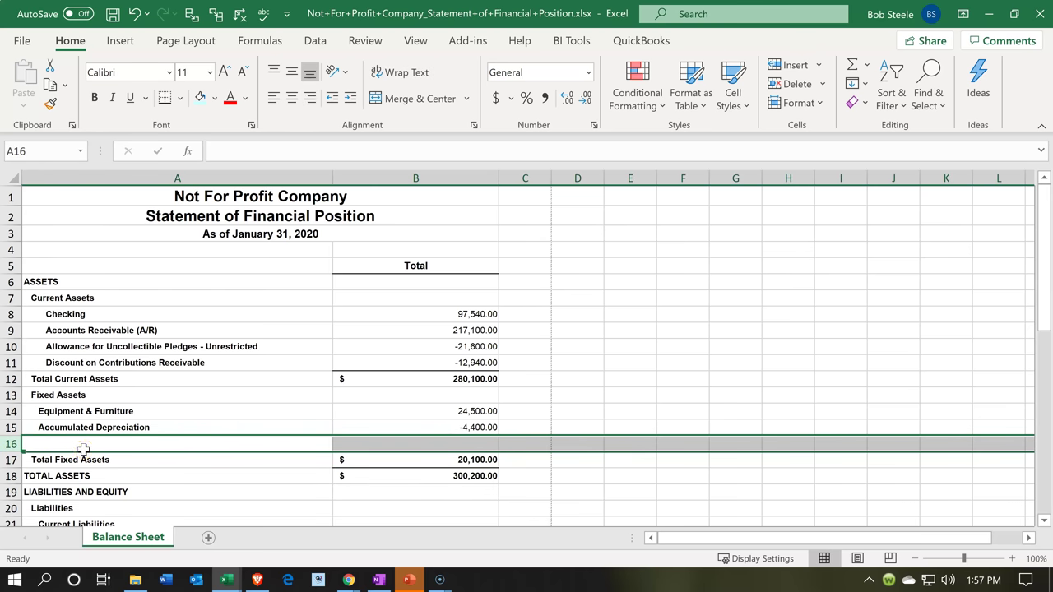
pyautogui.rightClick(116, 444)
pyautogui.click(183, 308)
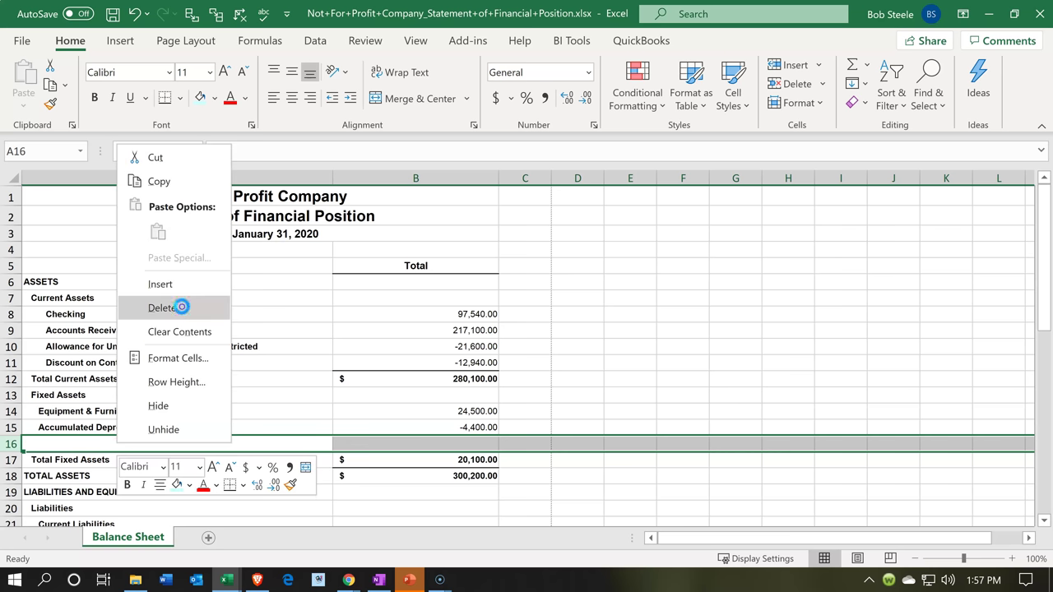
pyautogui.click(440, 328)
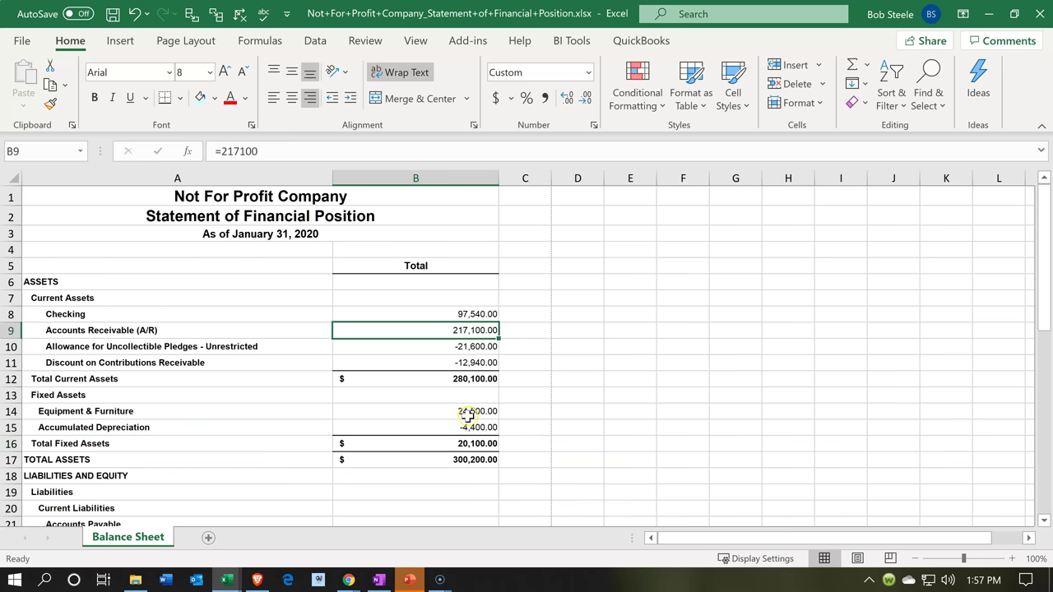
pyautogui.click(200, 444)
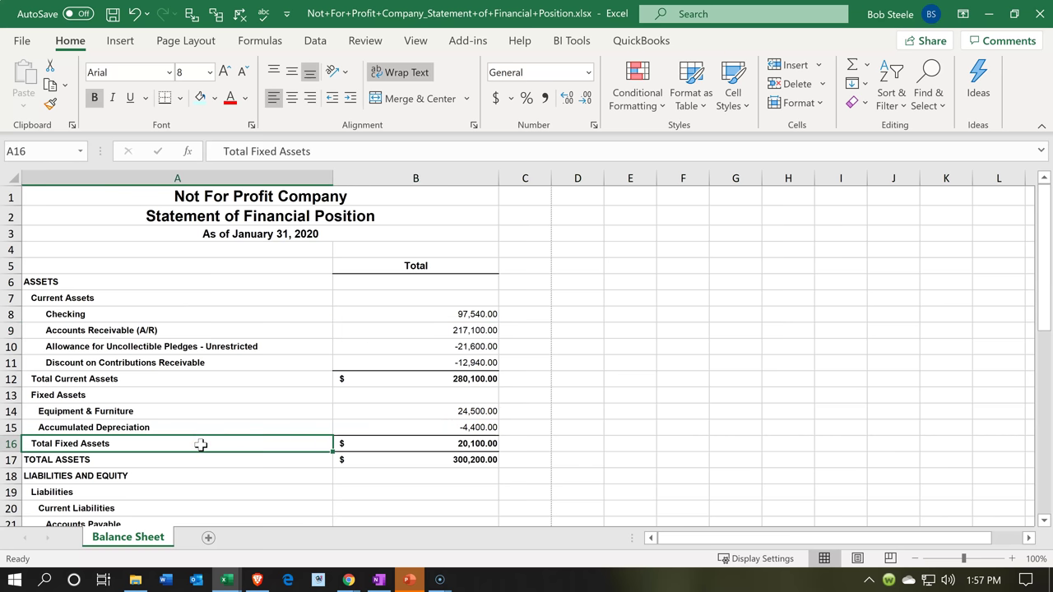
pyautogui.press('Down')
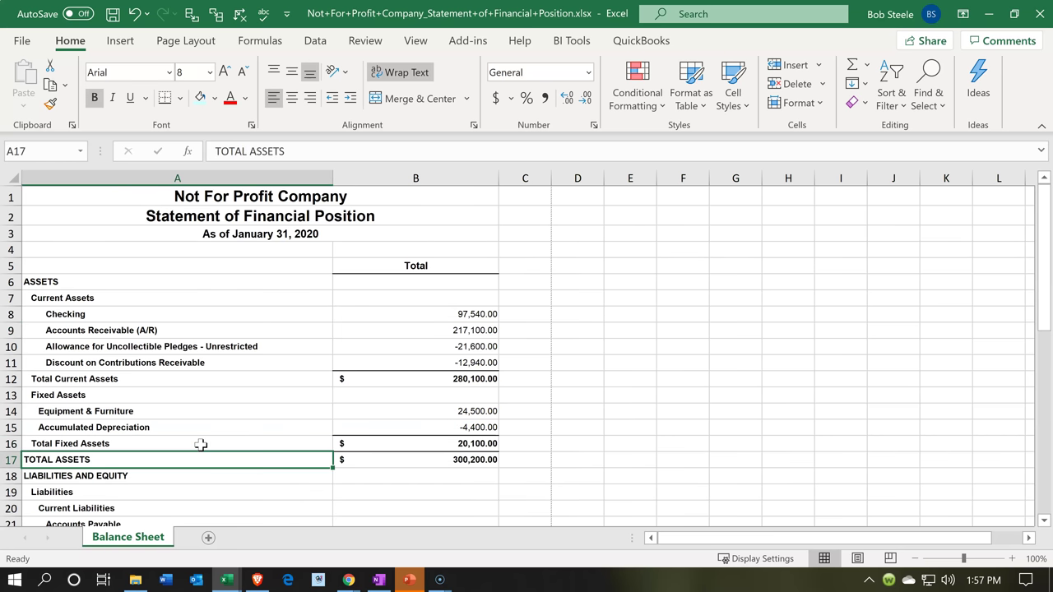
# Delete the Accounts Payable heading row above the Accounts Payable (A/P) line.
pyautogui.press('Right')
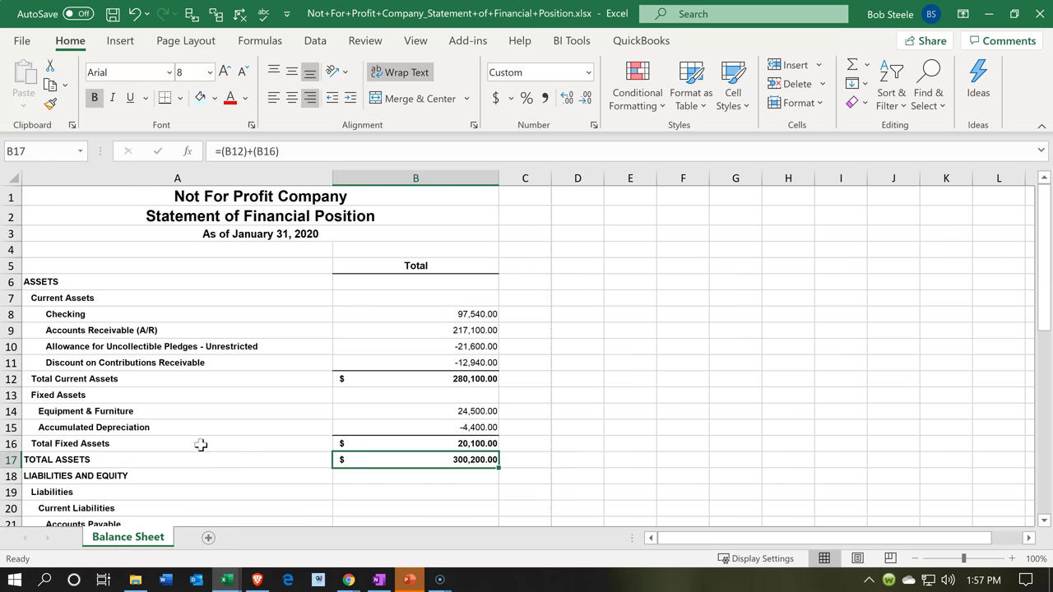
pyautogui.scroll(-2, 200, 445)
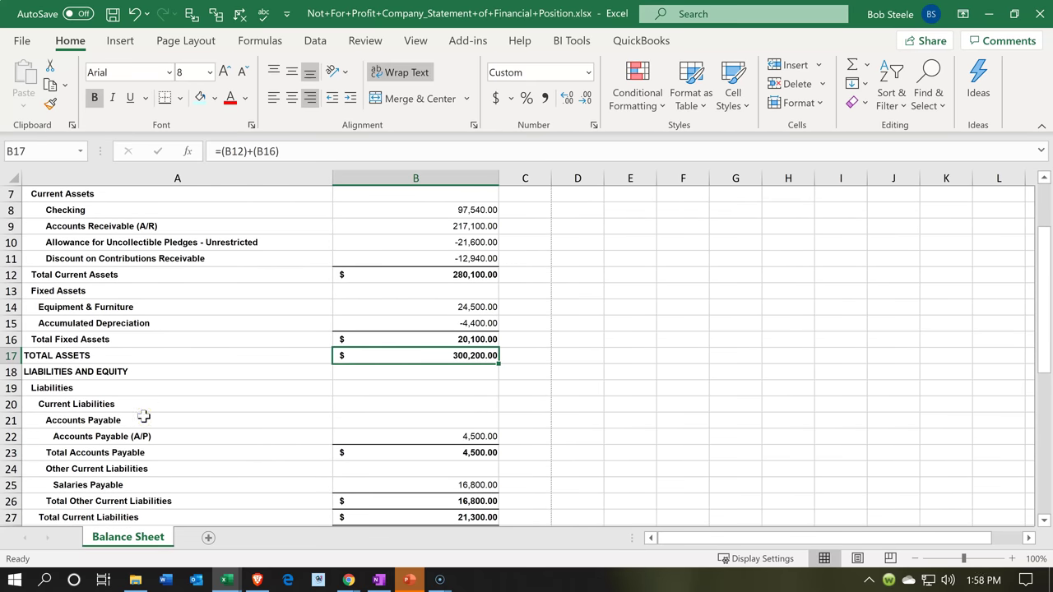
pyautogui.click(143, 417)
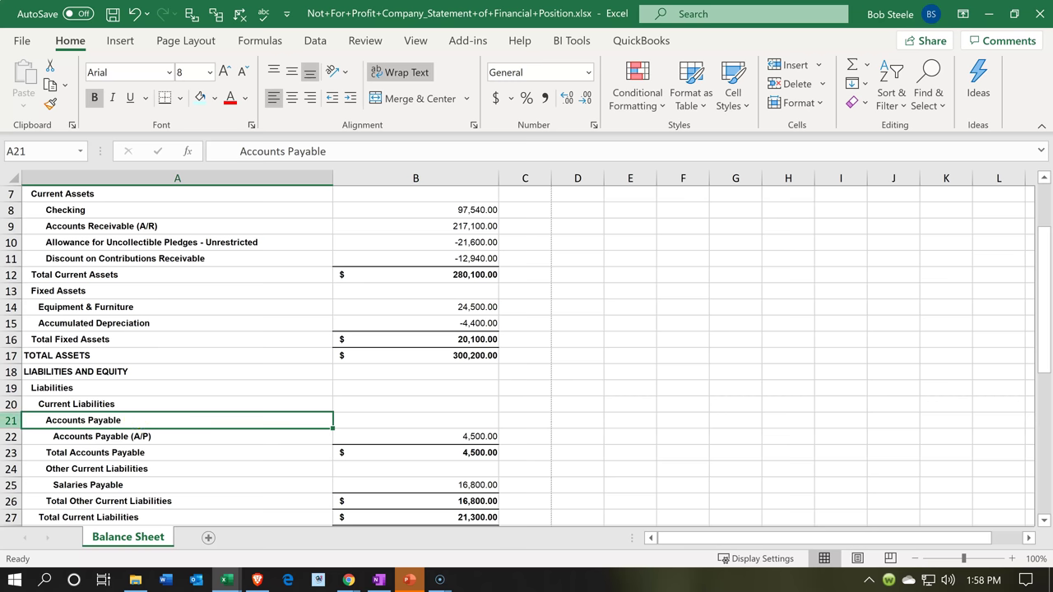
pyautogui.click(12, 421)
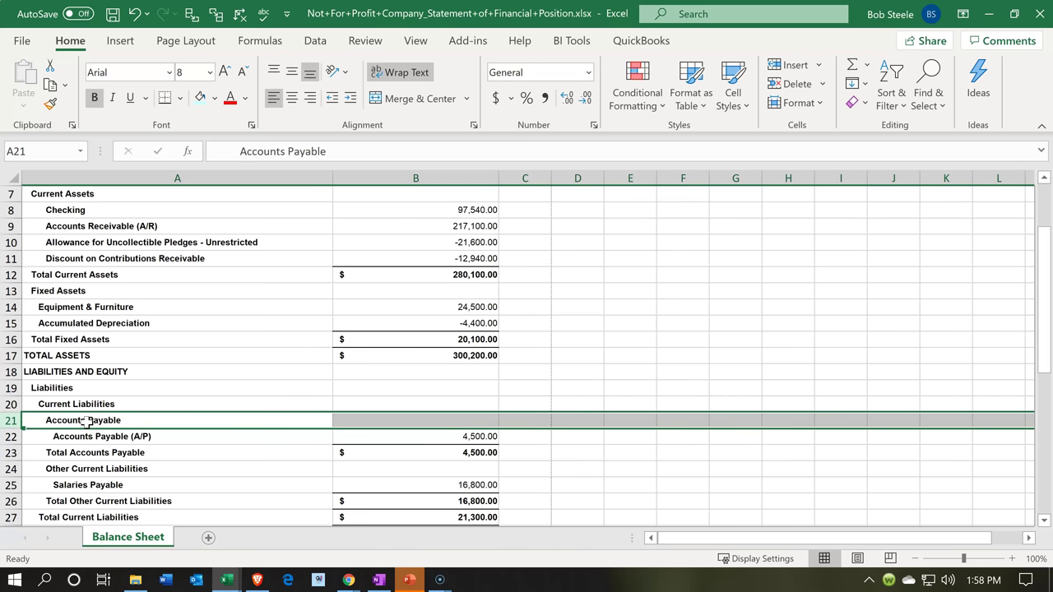
pyautogui.rightClick(87, 425)
pyautogui.press('Escape')
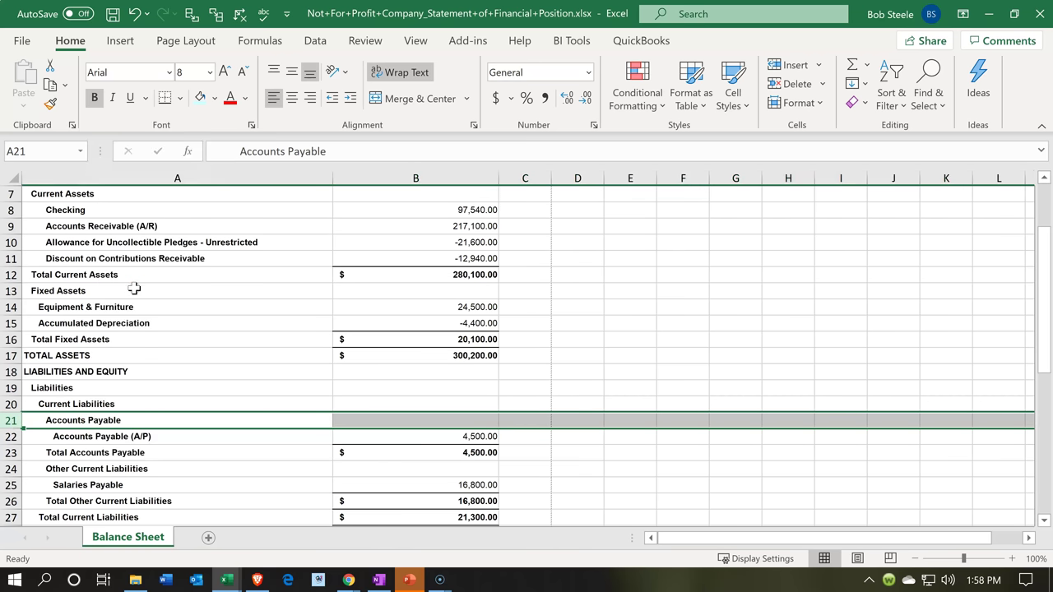
# Delete the Total Accounts Payable row and the Other Current Liabilities heading row.
pyautogui.click(12, 437)
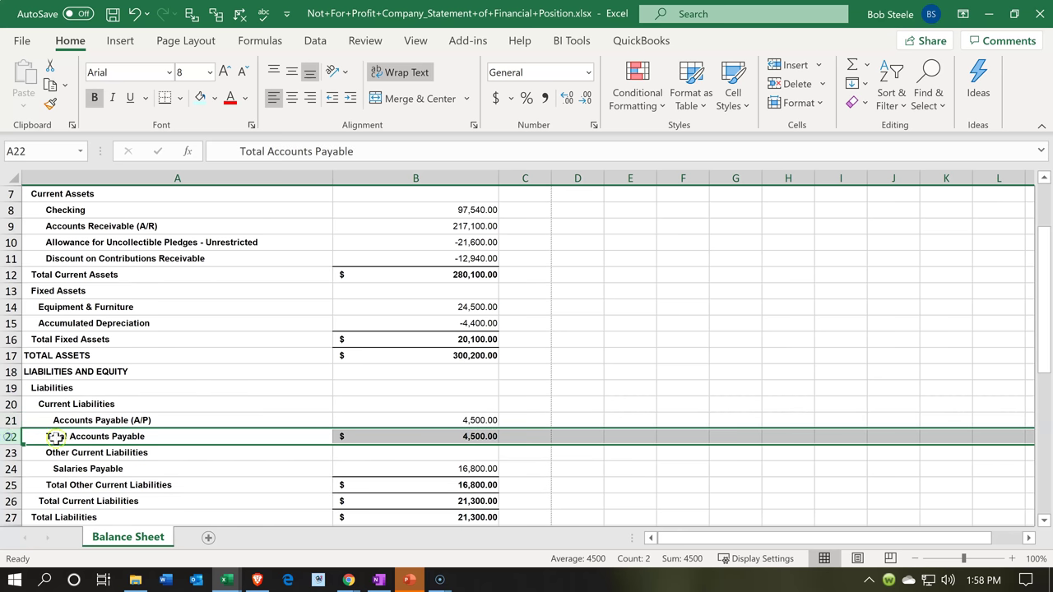
pyautogui.rightClick(61, 439)
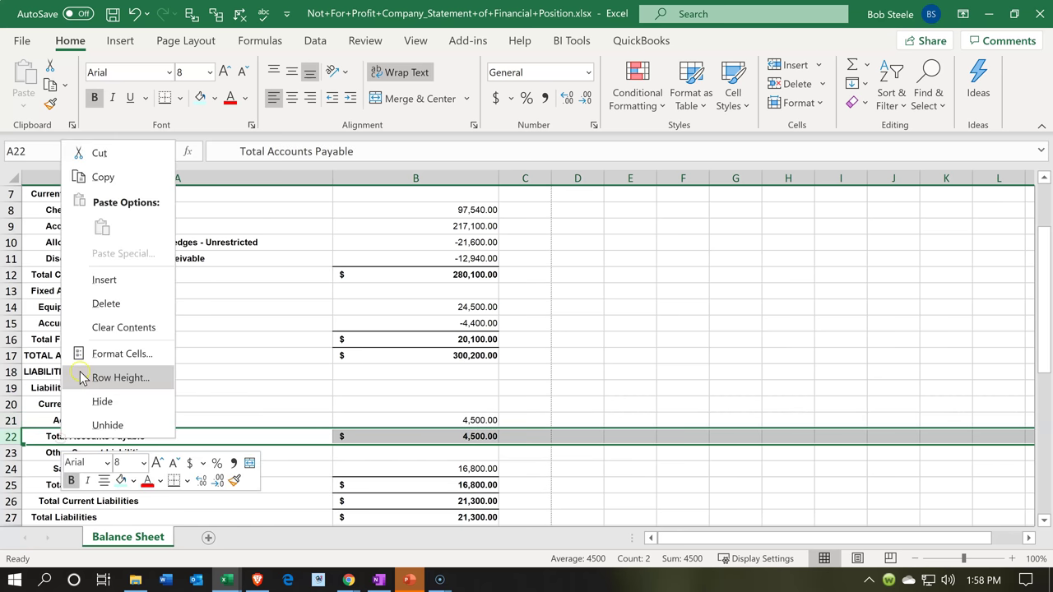
pyautogui.click(99, 304)
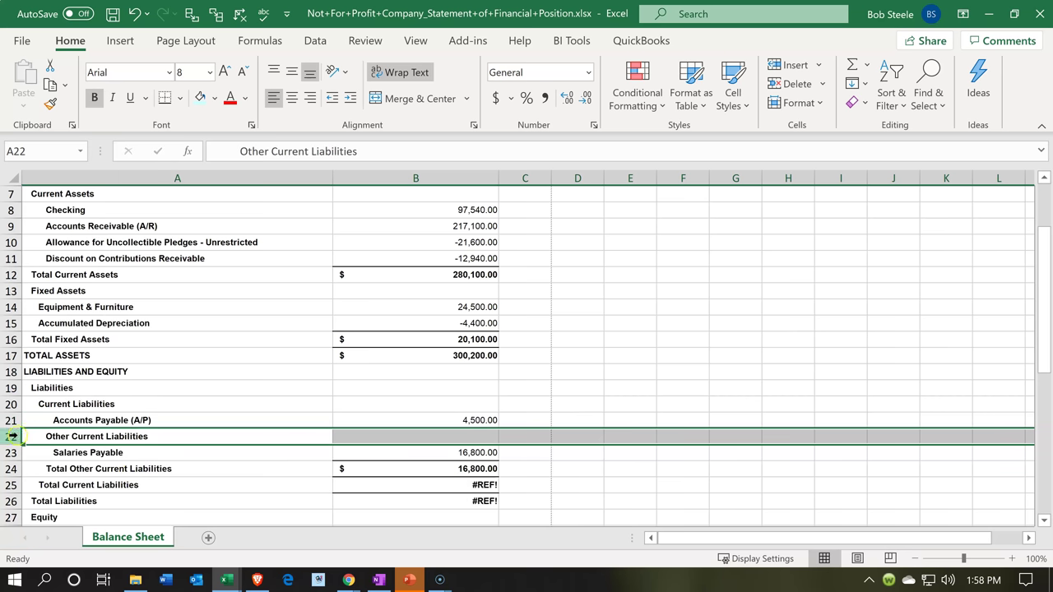
pyautogui.rightClick(89, 441)
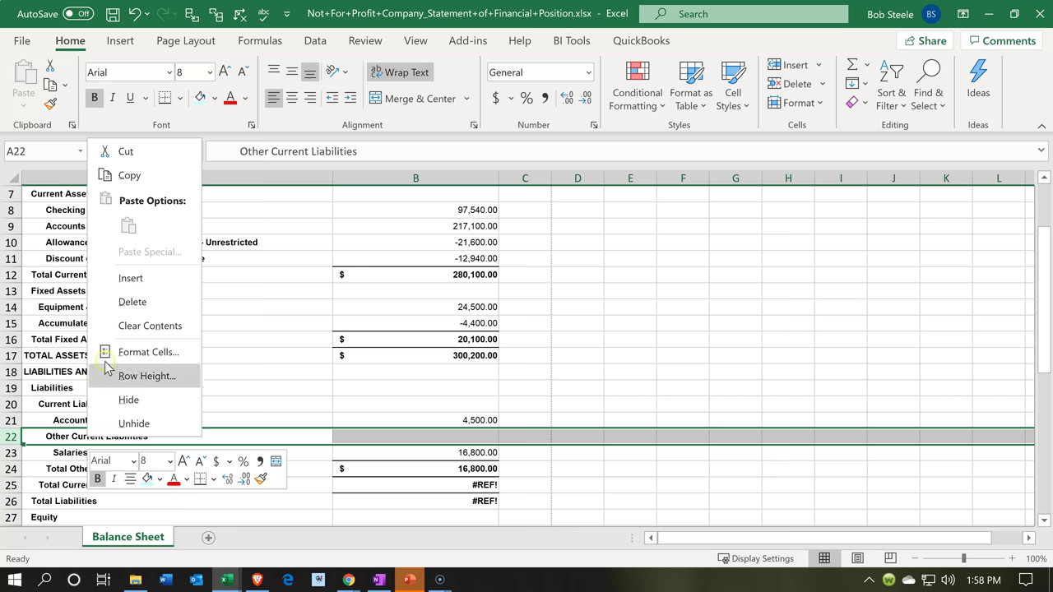
pyautogui.click(107, 309)
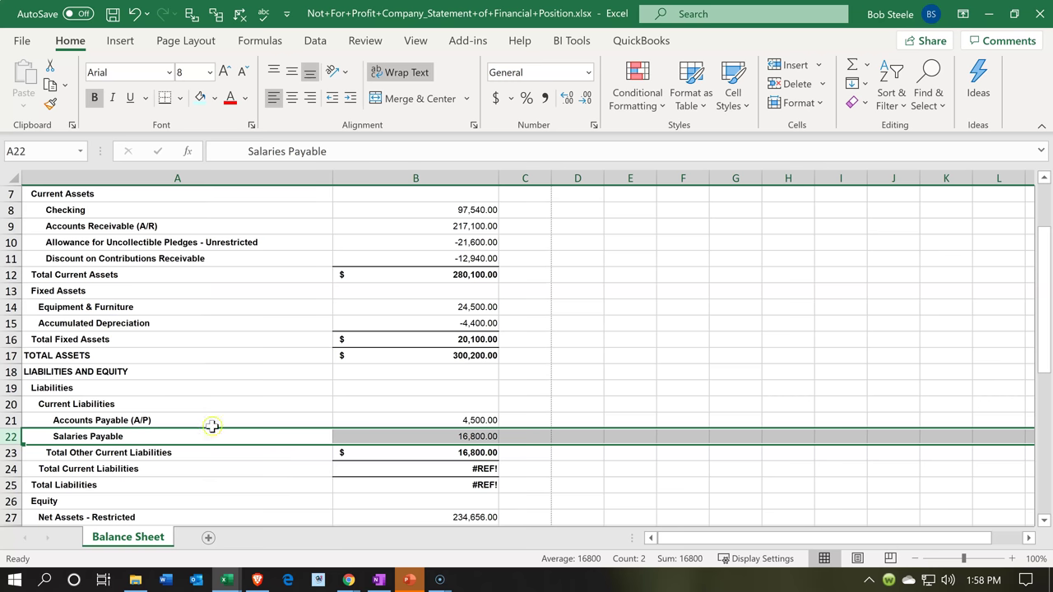
# Delete the Total Other Current Liabilities row.
pyautogui.click(224, 462)
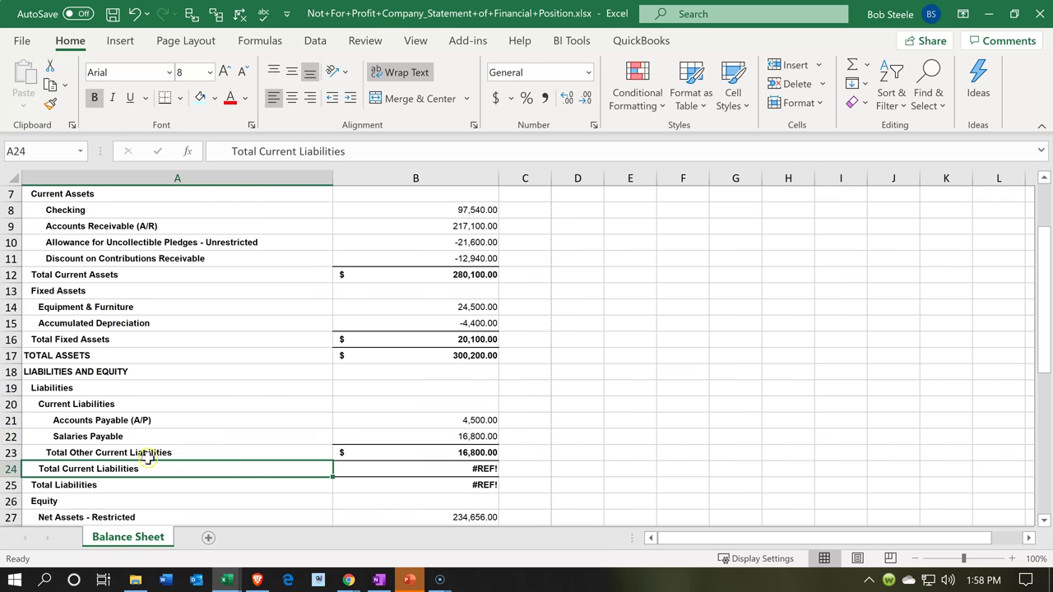
pyautogui.click(12, 451)
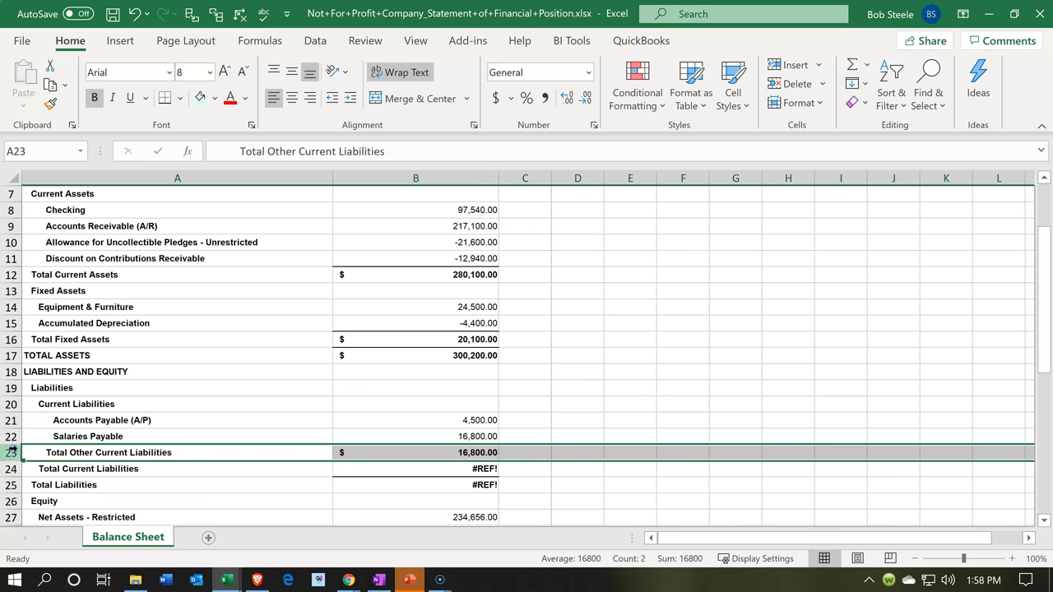
pyautogui.rightClick(71, 451)
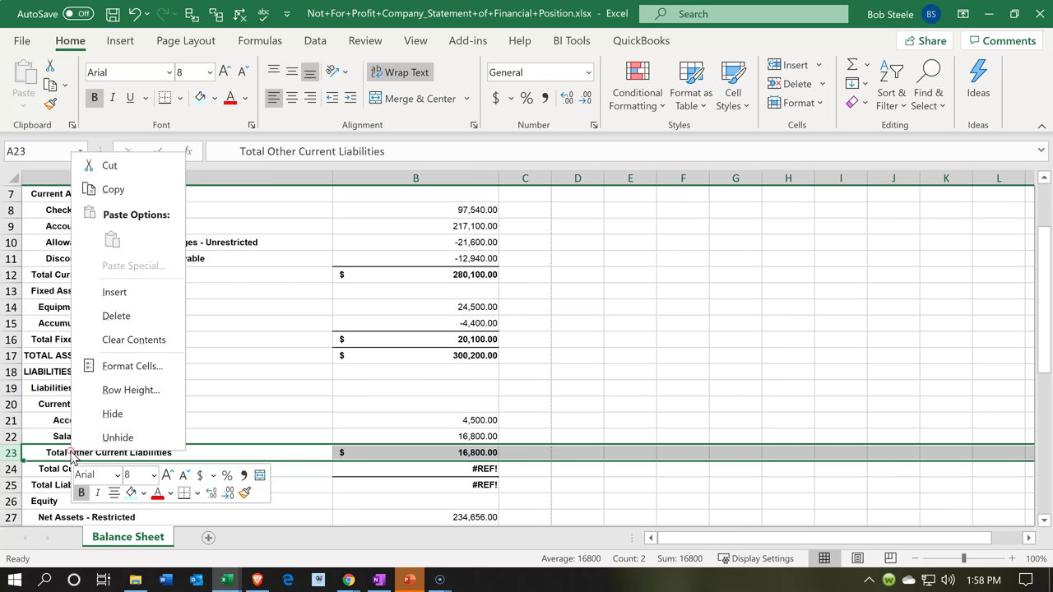
pyautogui.click(115, 316)
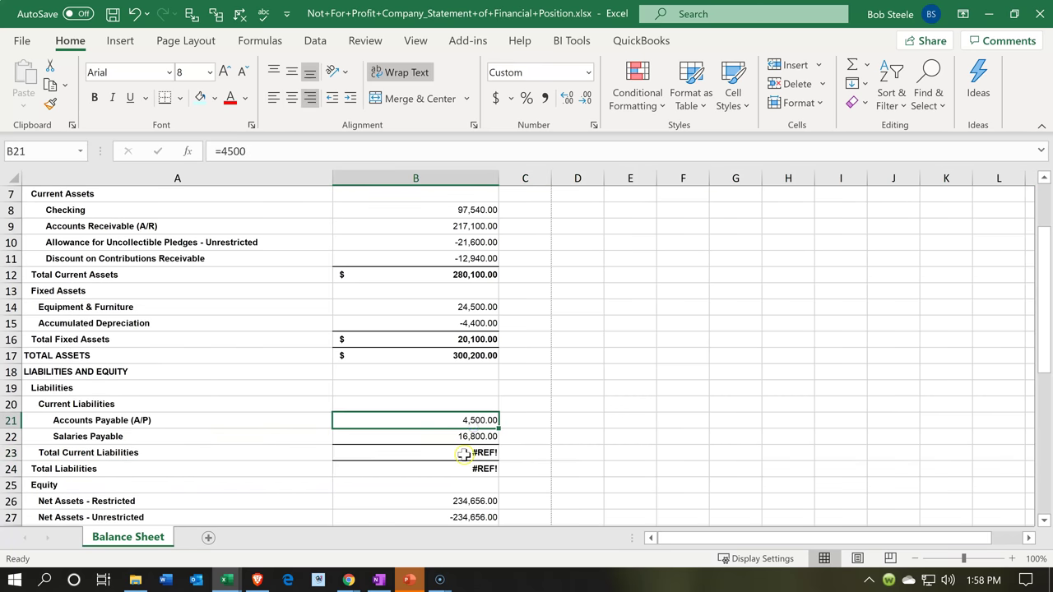
# Replace the broken Total Current Liabilities formula in B23 with a SUM of B21:B22.
pyautogui.click(465, 453)
pyautogui.write('=')
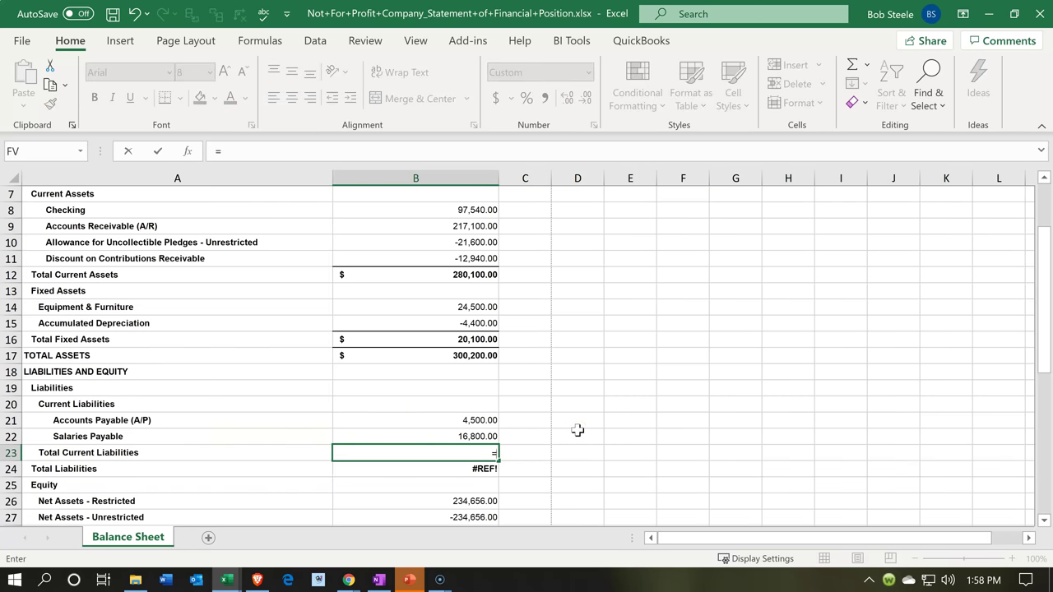
pyautogui.write('sum')
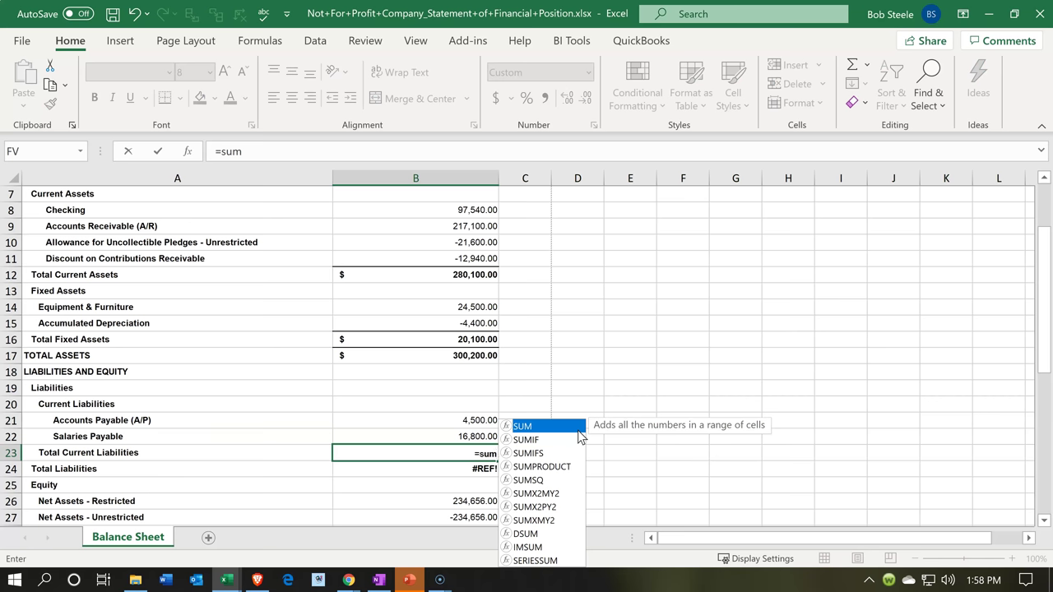
pyautogui.write('(')
pyautogui.press('Up')
pyautogui.hotkey('shift', 'Up')
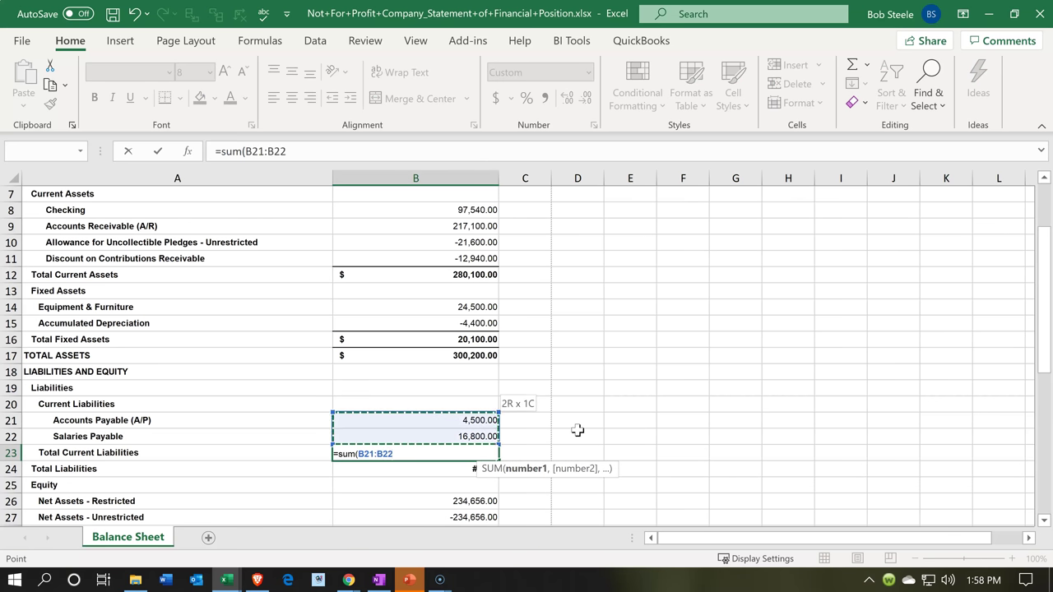
pyautogui.press('Return')
# Rename the Equity heading in A25 as Net Assets.
pyautogui.click(219, 404)
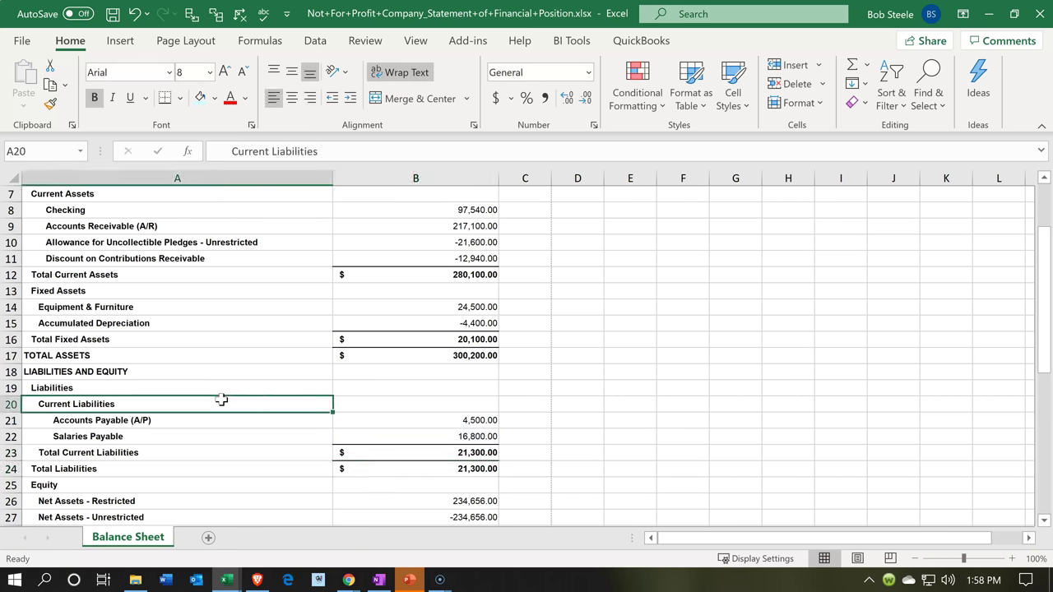
pyautogui.scroll(-1, 219, 402)
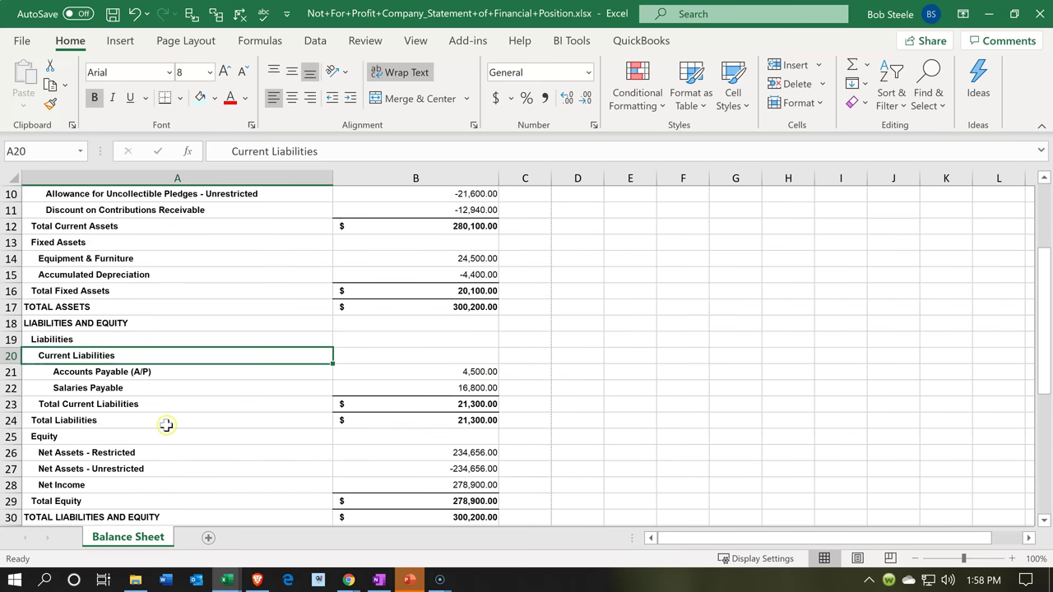
pyautogui.click(98, 436)
pyautogui.write('Net Assets')
pyautogui.press('Return')
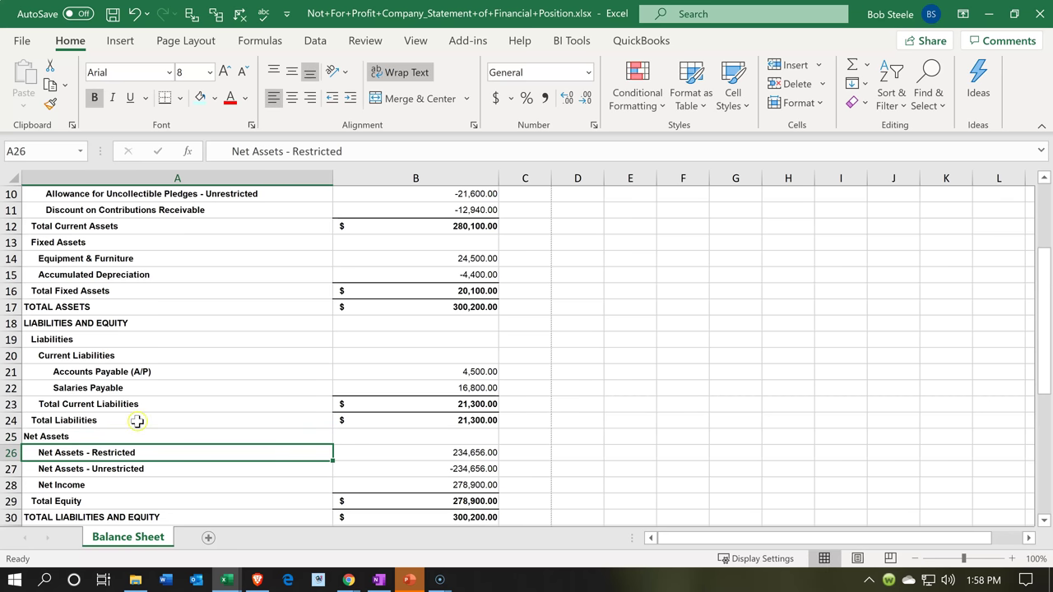
pyautogui.click(78, 436)
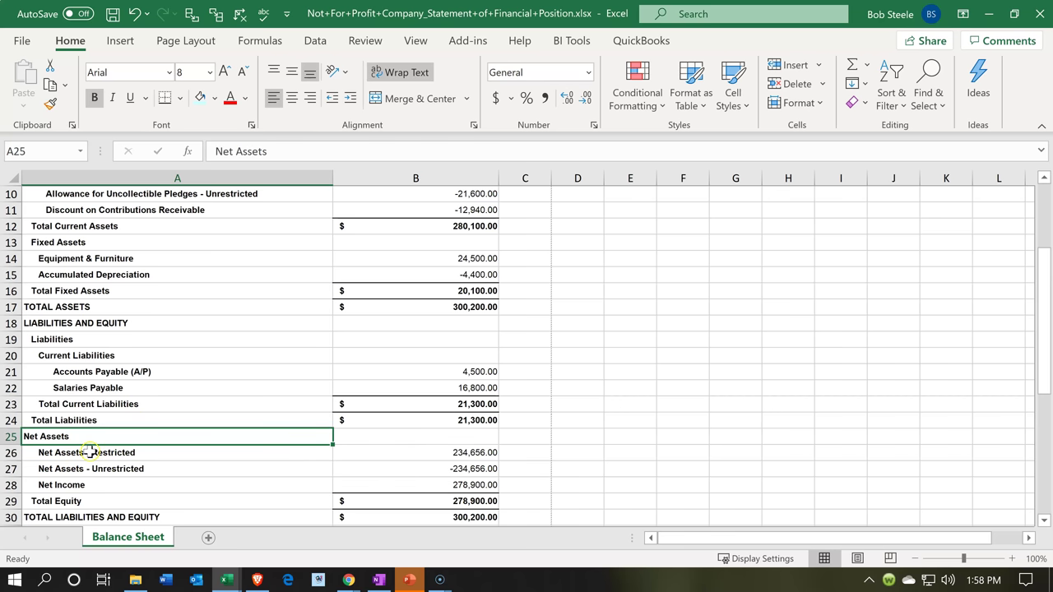
# Shorten the Net Assets - Restricted label in A26 to Restricted.
pyautogui.doubleClick(83, 454)
pyautogui.press('BackSpace')
pyautogui.press('BackSpace')
pyautogui.press('BackSpace')
pyautogui.press('BackSpace')
pyautogui.press('BackSpace')
pyautogui.press('BackSpace')
pyautogui.press('BackSpace')
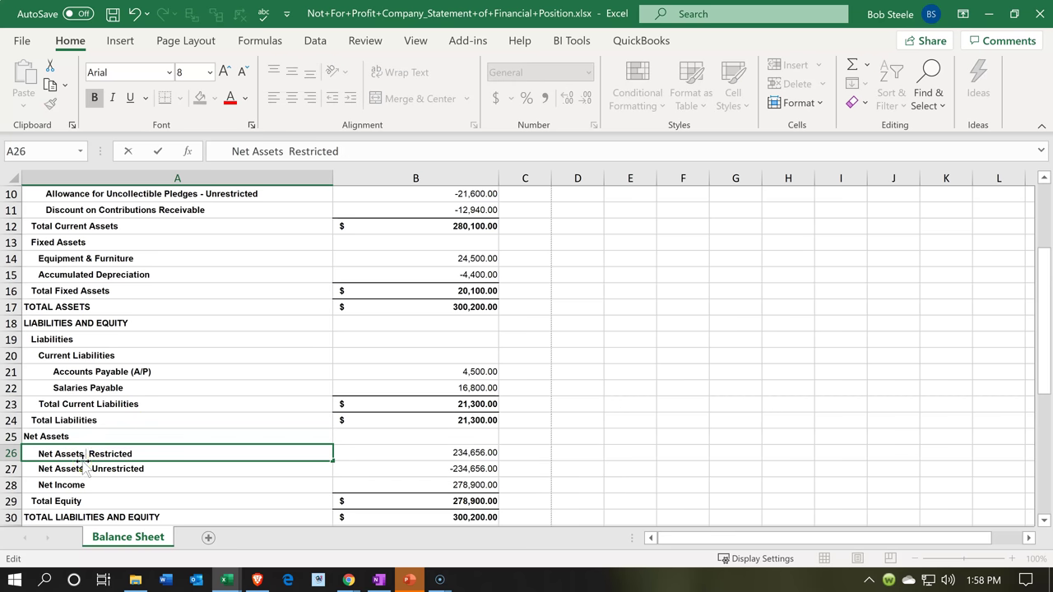
pyautogui.press('BackSpace')
pyautogui.press('BackSpace')
pyautogui.press('BackSpace')
pyautogui.press('BackSpace')
pyautogui.press('BackSpace')
pyautogui.press('BackSpace')
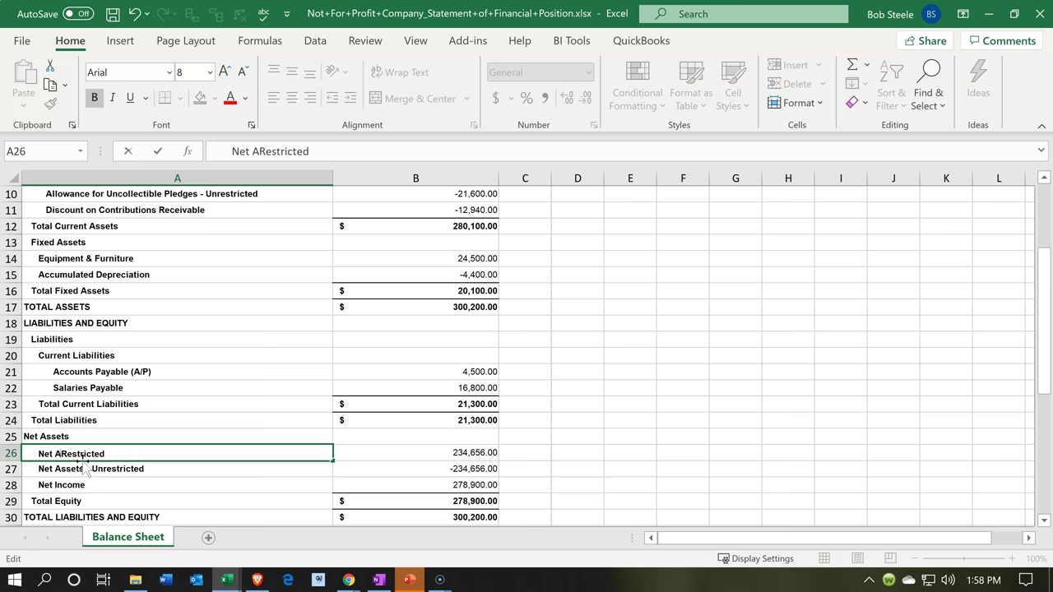
pyautogui.press('Return')
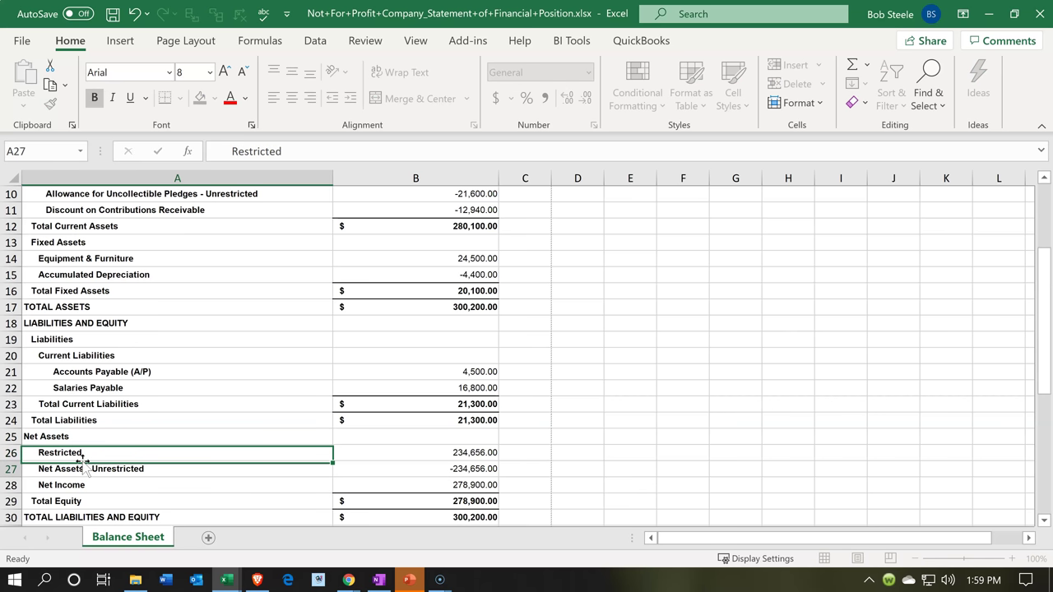
# Shorten the Net Assets - Unrestricted label in A27 to Unrestricted.
pyautogui.doubleClick(95, 467)
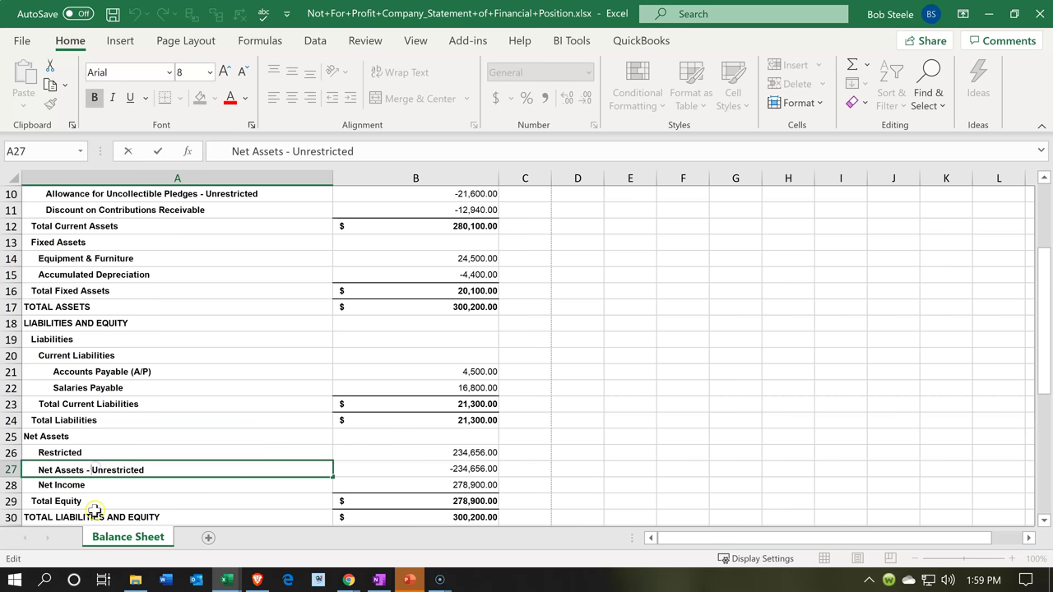
pyautogui.press('BackSpace')
pyautogui.press('BackSpace')
pyautogui.press('BackSpace')
pyautogui.press('BackSpace')
pyautogui.press('BackSpace')
pyautogui.press('BackSpace')
pyautogui.press('BackSpace')
pyautogui.press('BackSpace')
pyautogui.press('BackSpace')
pyautogui.press('BackSpace')
pyautogui.press('BackSpace')
pyautogui.press('BackSpace')
pyautogui.press('BackSpace')
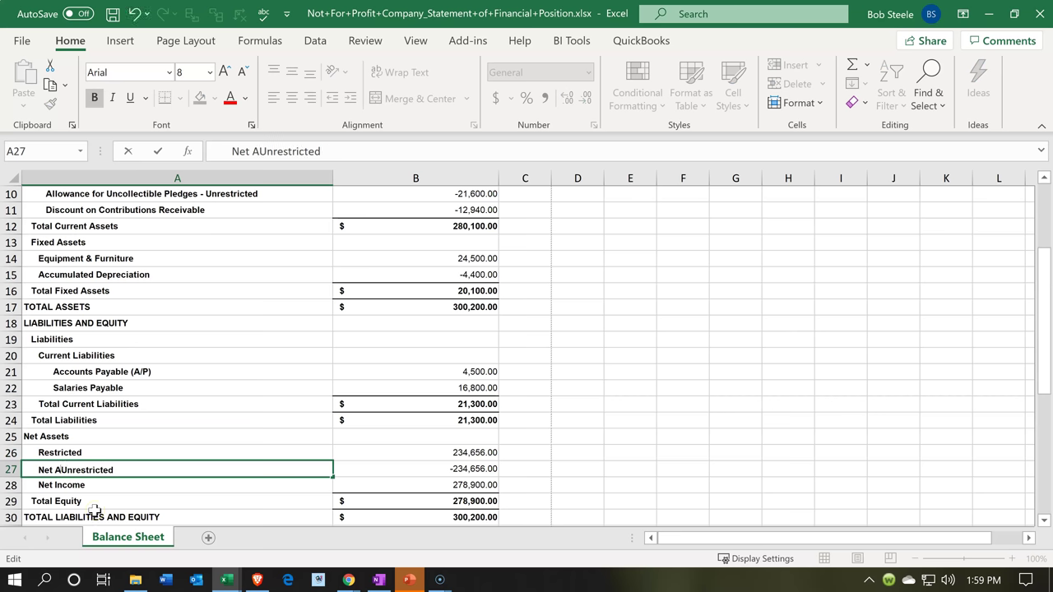
pyautogui.press('Return')
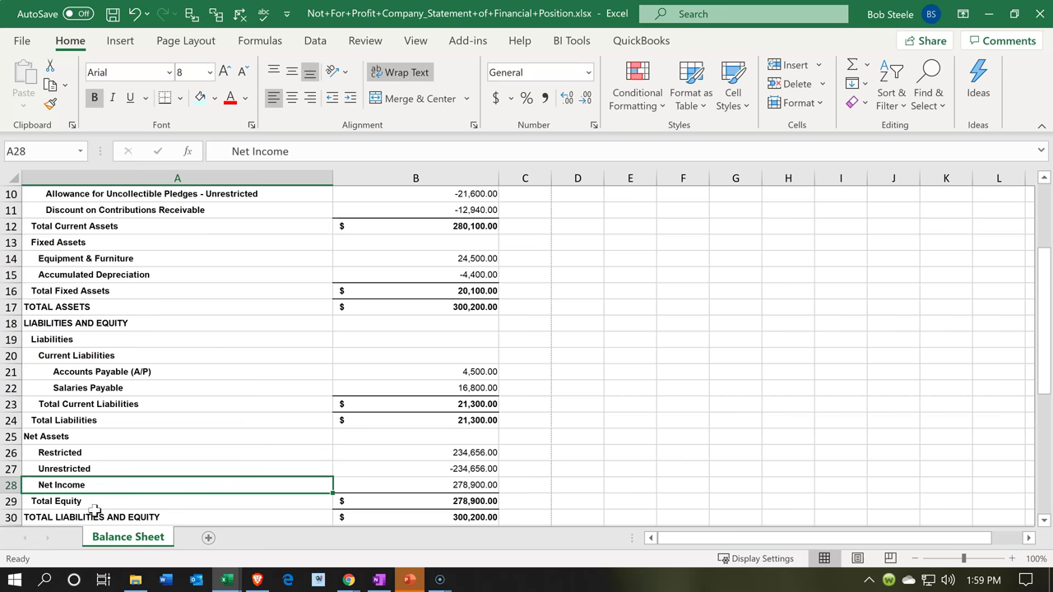
# Check the combined sum of Unrestricted and Net Income, and set the Unrestricted amount in B27 to 44,244.
pyautogui.click(418, 484)
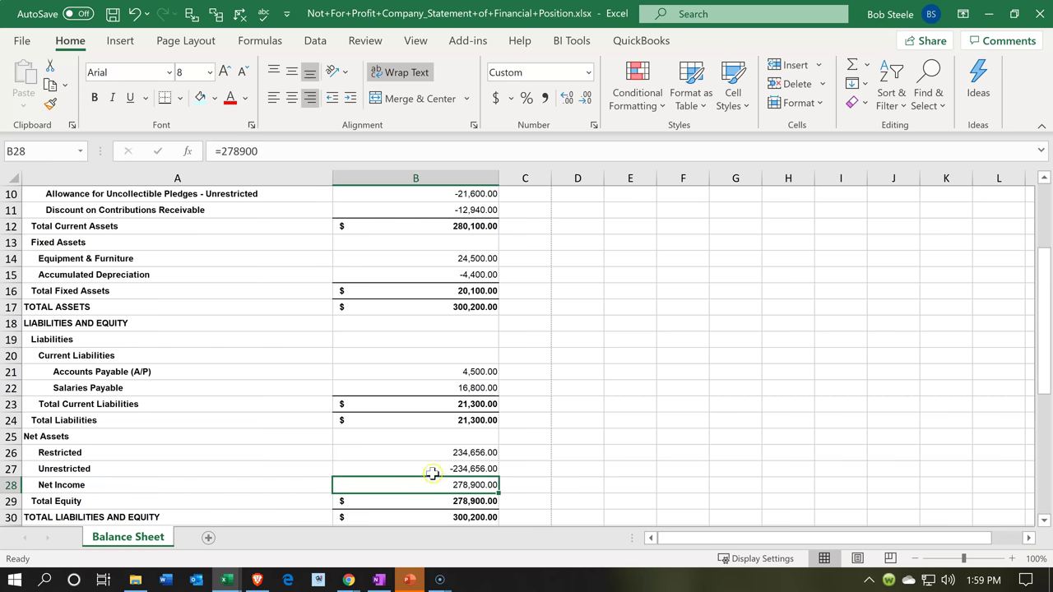
pyautogui.moveTo(425, 466); pyautogui.dragTo(430, 476)
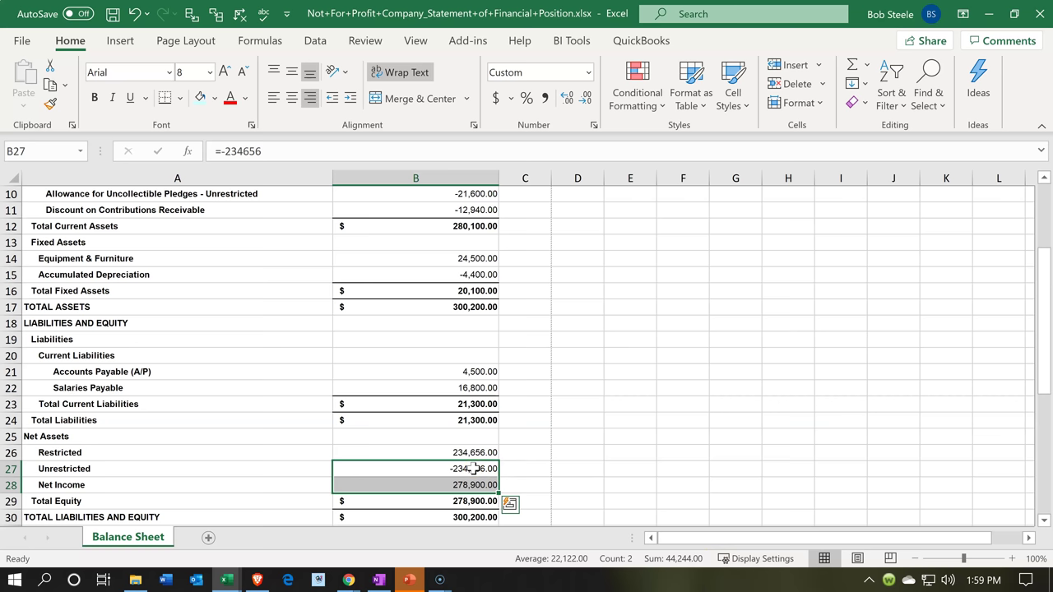
pyautogui.click(473, 468)
pyautogui.write('44,244')
pyautogui.press('Return')
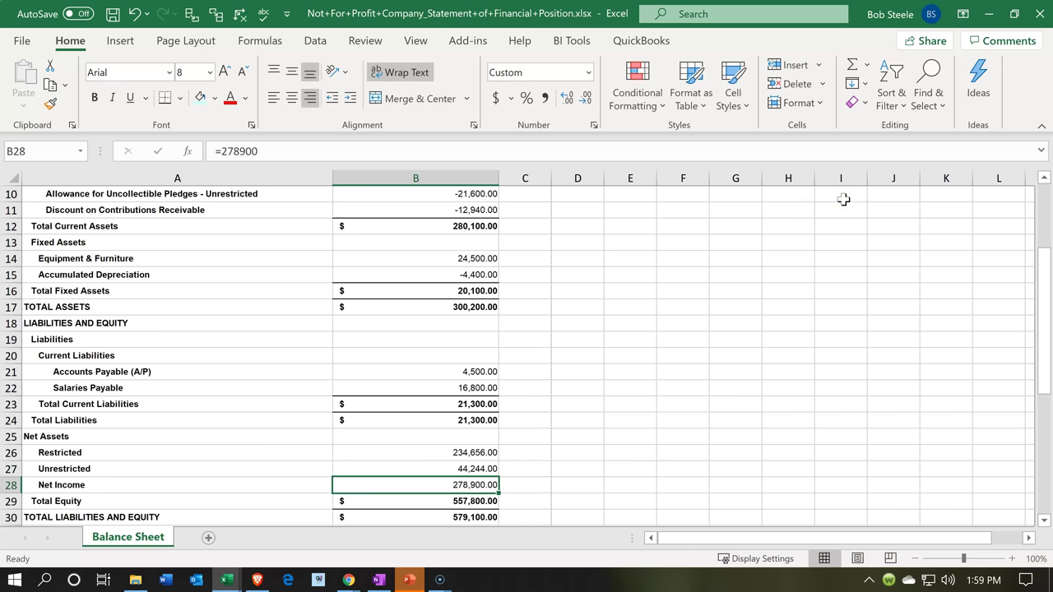
# Clear the Net Income amount in B28 and delete the Net Income row.
pyautogui.press('Delete')
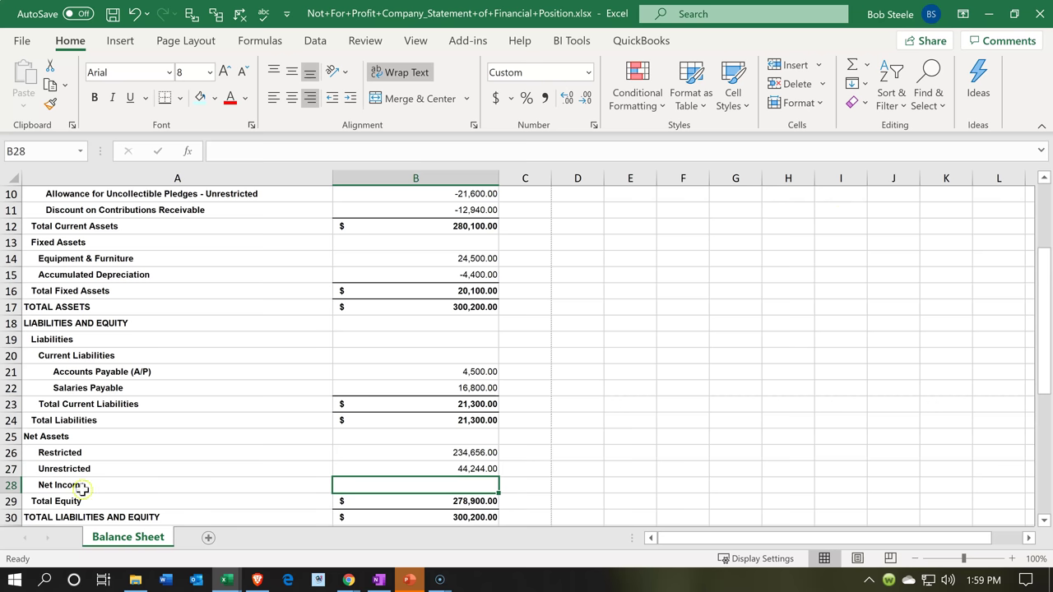
pyautogui.click(12, 484)
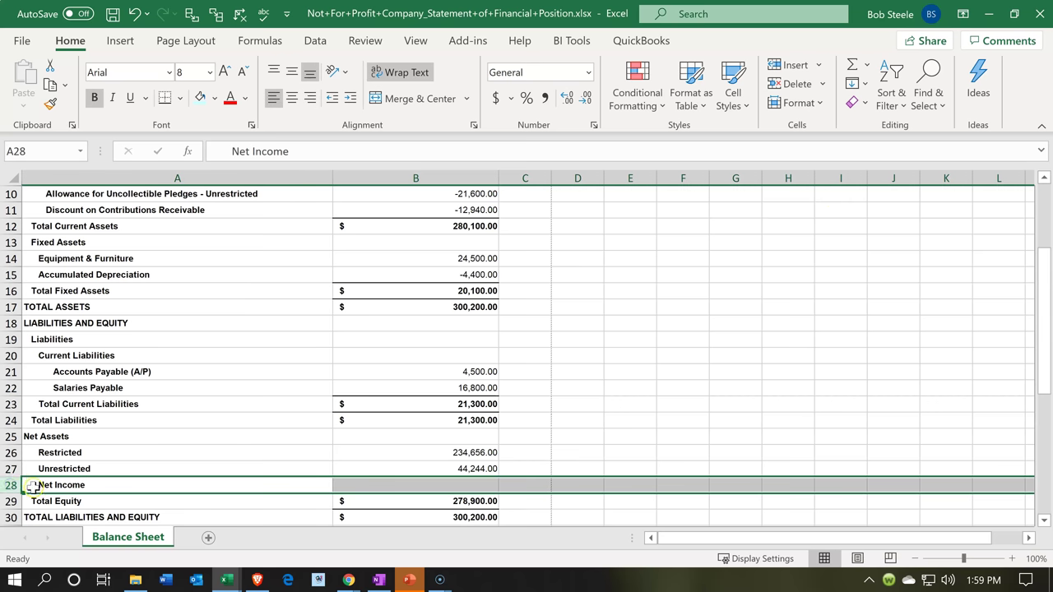
pyautogui.rightClick(43, 485)
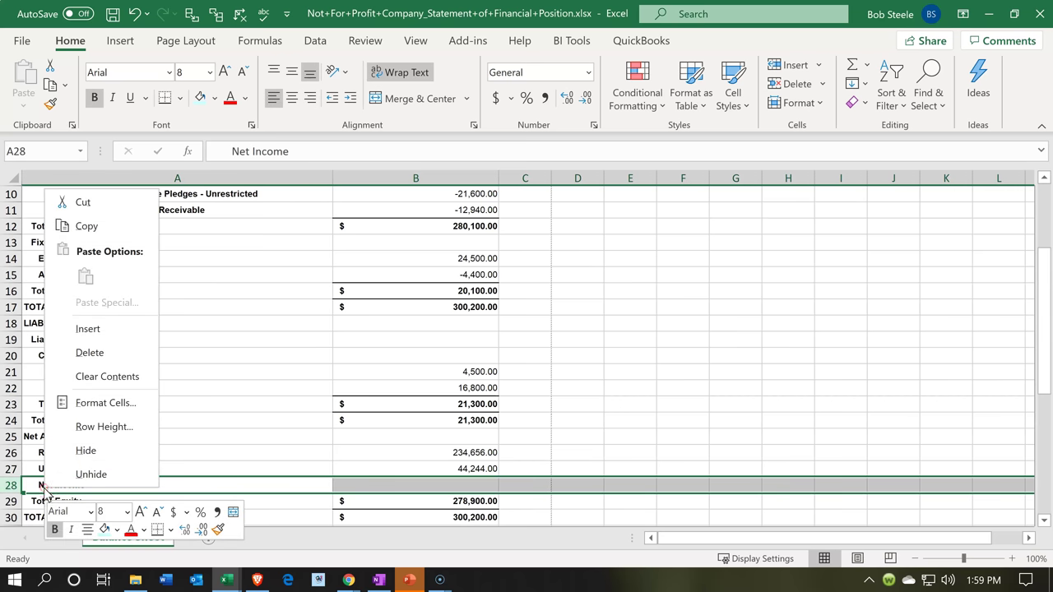
pyautogui.click(89, 353)
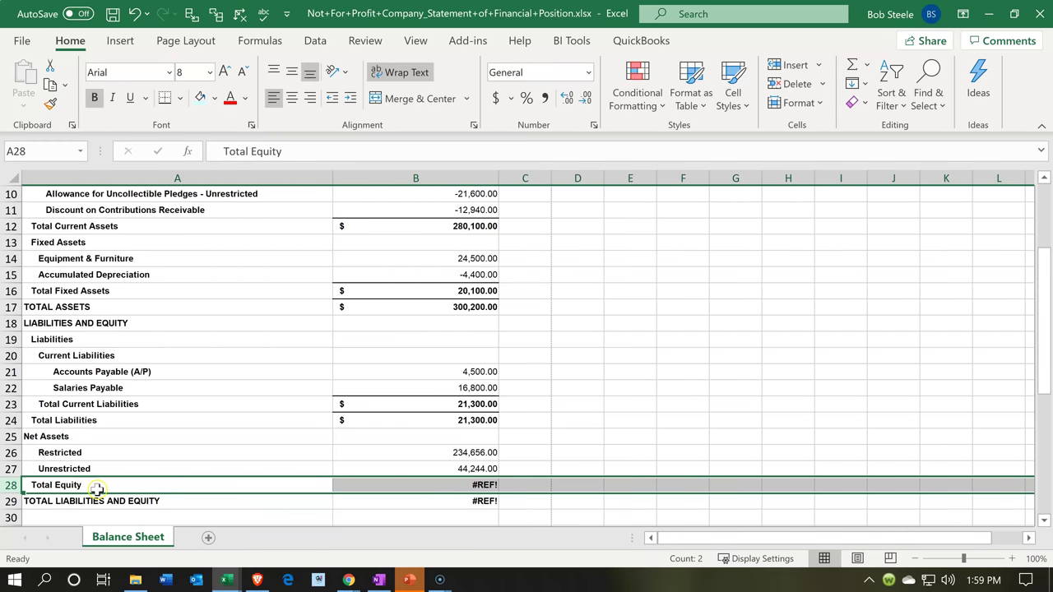
# Change the Total Equity label in A28 to Total Net Assets.
pyautogui.doubleClick(97, 487)
pyautogui.press('BackSpace')
pyautogui.press('BackSpace')
pyautogui.press('BackSpace')
pyautogui.press('BackSpace')
pyautogui.press('BackSpace')
pyautogui.press('BackSpace')
pyautogui.write('Net Assets')
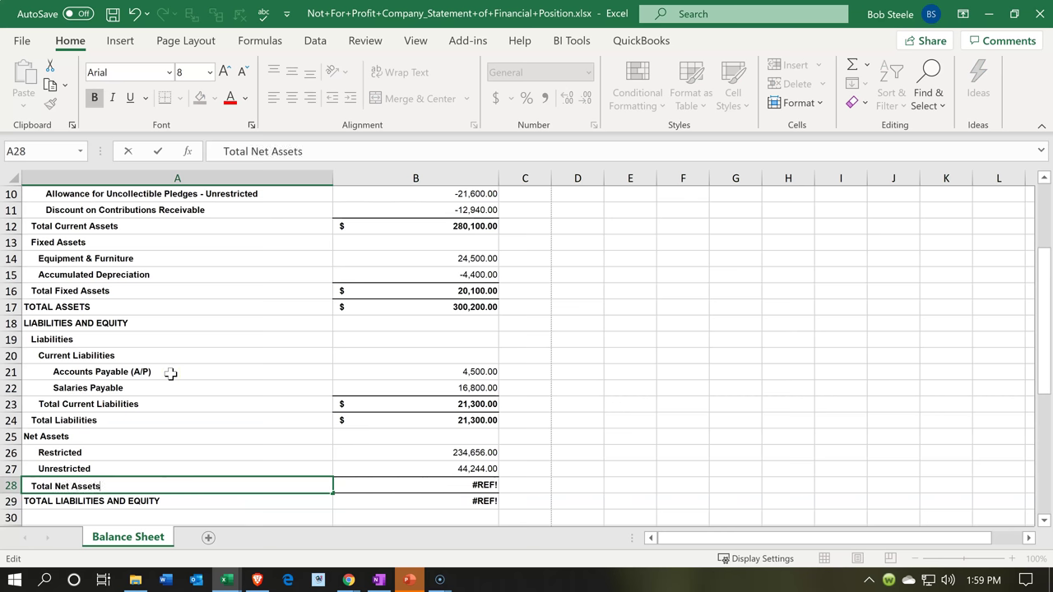
pyautogui.click(170, 373)
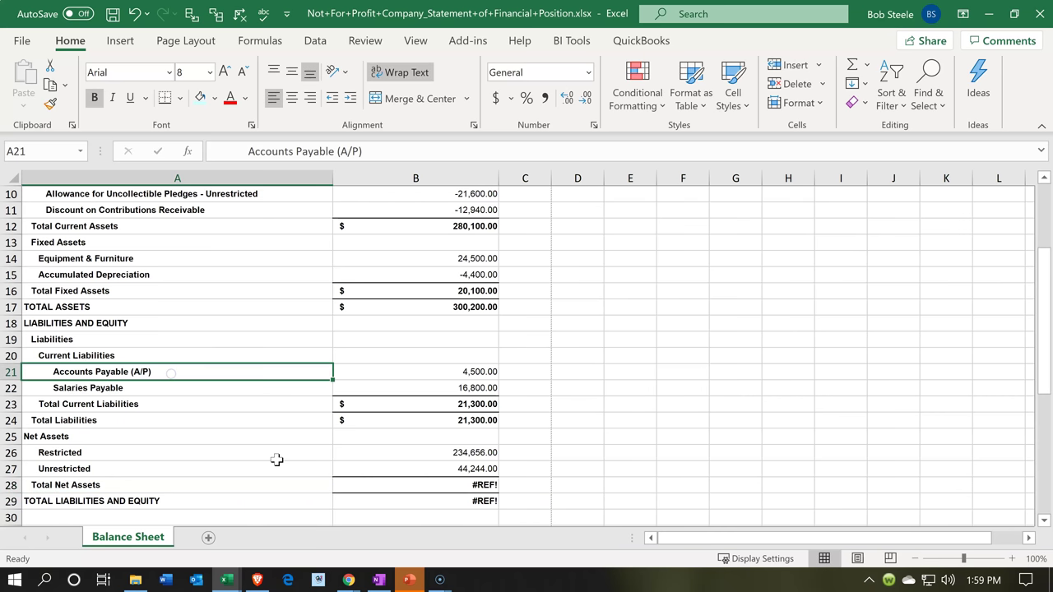
# Replace the broken Total Net Assets formula in B28 with a sum of B26:B27.
pyautogui.click(421, 487)
pyautogui.write('=sum(')
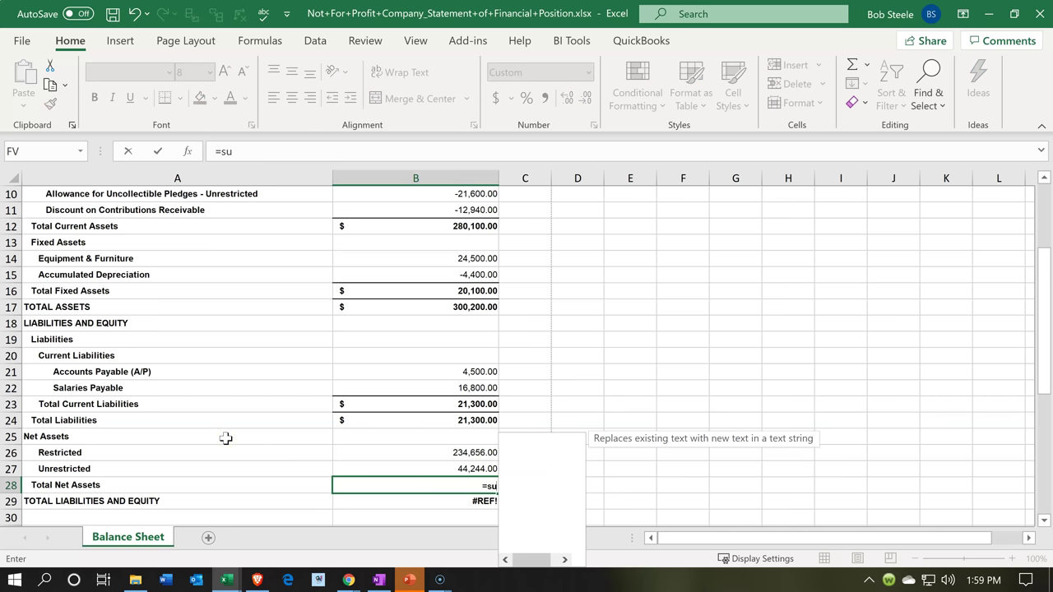
pyautogui.press('Up')
pyautogui.hotkey('shift', 'Up')
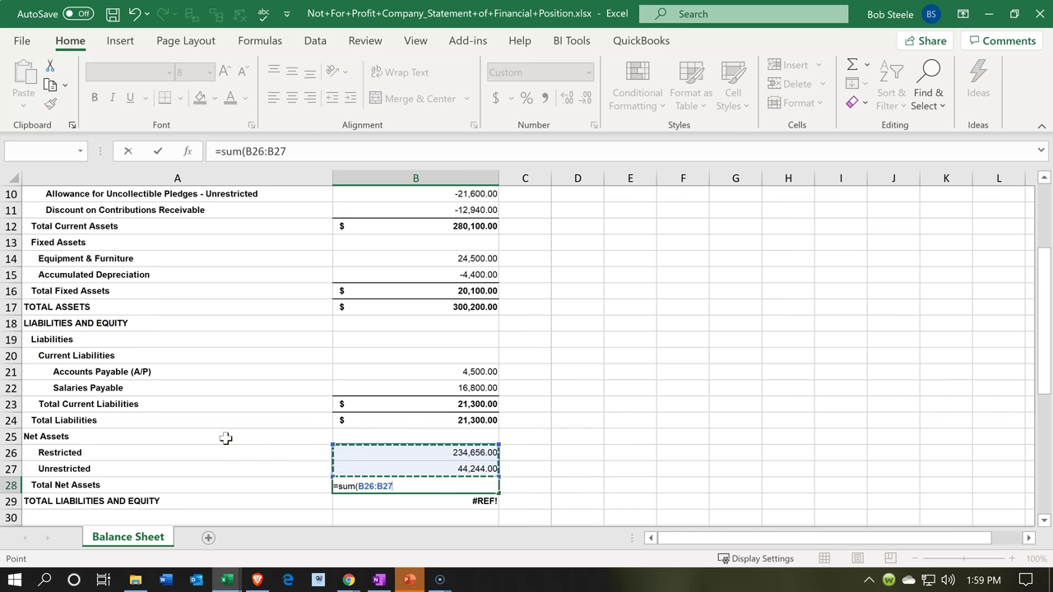
pyautogui.press('Return')
# Change the label in A29 to TOTAL LIABILITIES AND Net Assets.
pyautogui.press('Left')
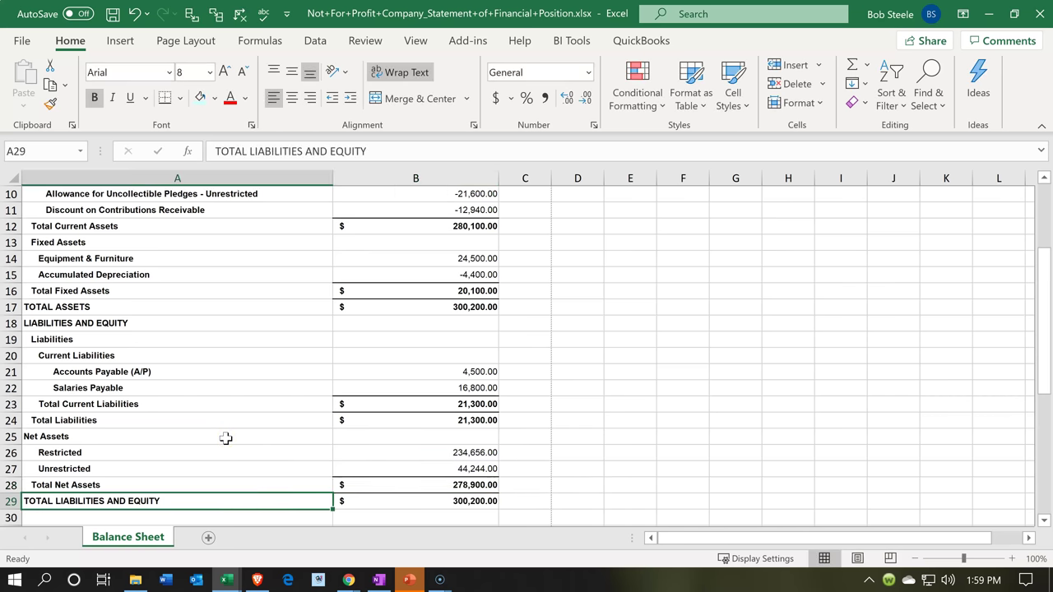
pyautogui.doubleClick(193, 498)
pyautogui.press('BackSpace')
pyautogui.press('BackSpace')
pyautogui.press('BackSpace')
pyautogui.press('BackSpace')
pyautogui.press('BackSpace')
pyautogui.press('BackSpace')
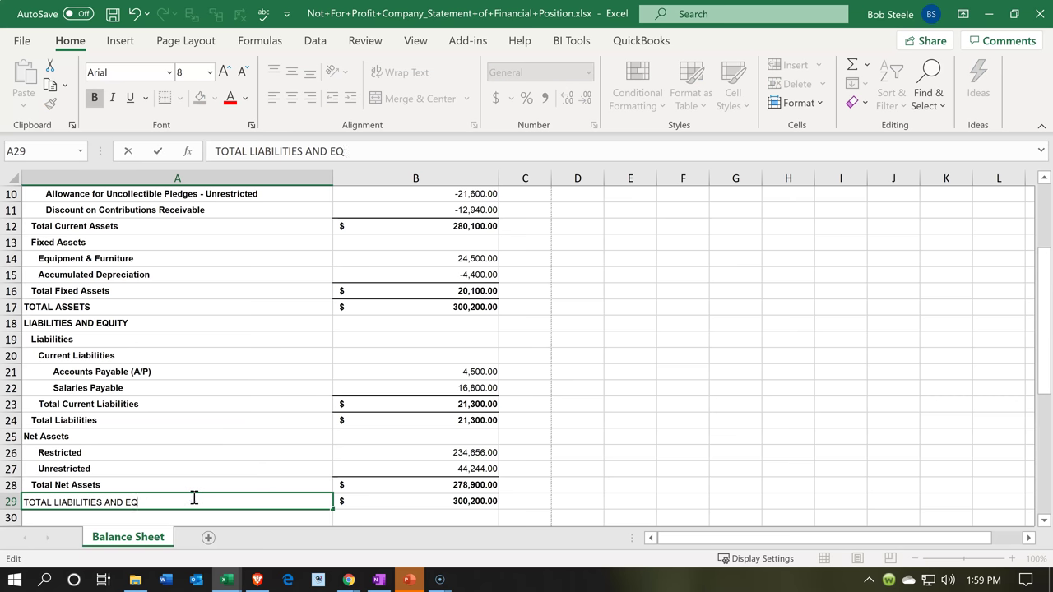
pyautogui.write('Ne')
pyautogui.press('BackSpace')
pyautogui.press('BackSpace')
pyautogui.press('BackSpace')
pyautogui.write('Ne')
pyautogui.press('BackSpace')
pyautogui.write('et Assets')
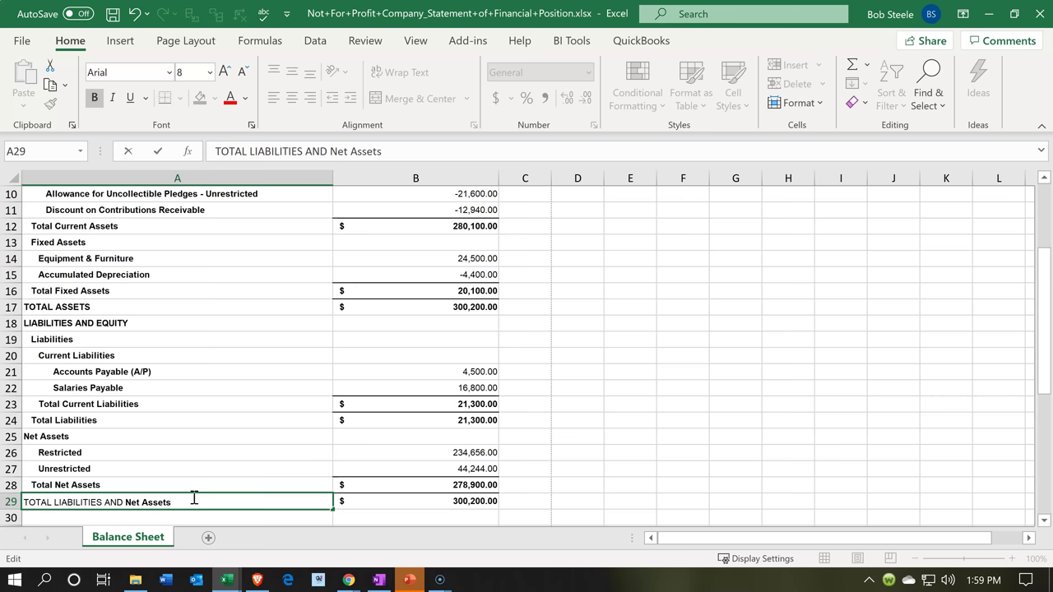
pyautogui.press('Return')
pyautogui.scroll(1, 315, 409)
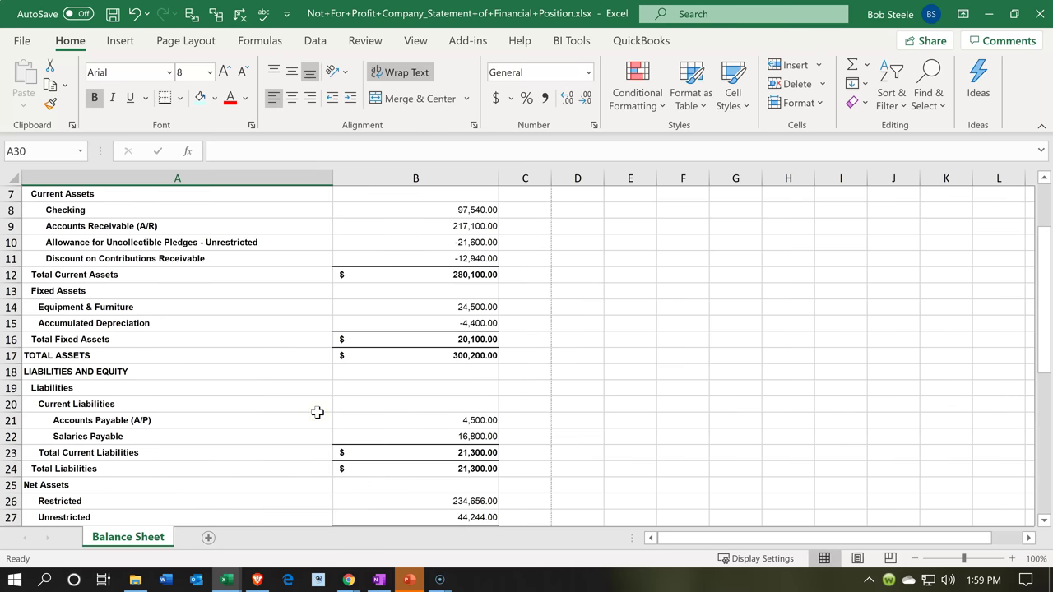
# Format column B as Currency with no symbol, zero decimal places and negative numbers in red parentheses.
pyautogui.scroll(-1, 317, 413)
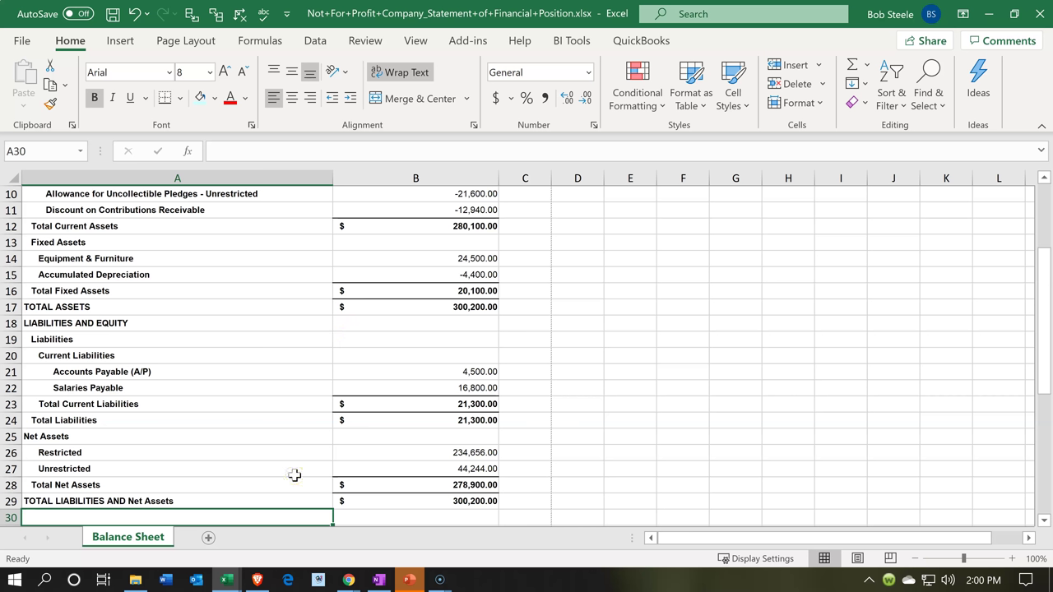
pyautogui.click(456, 172)
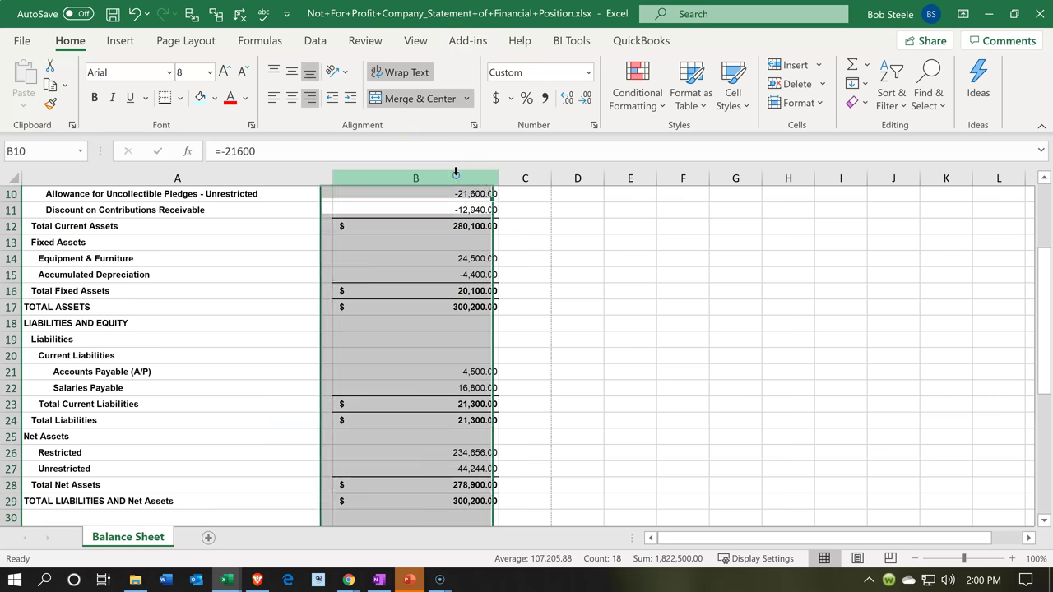
pyautogui.rightClick(456, 243)
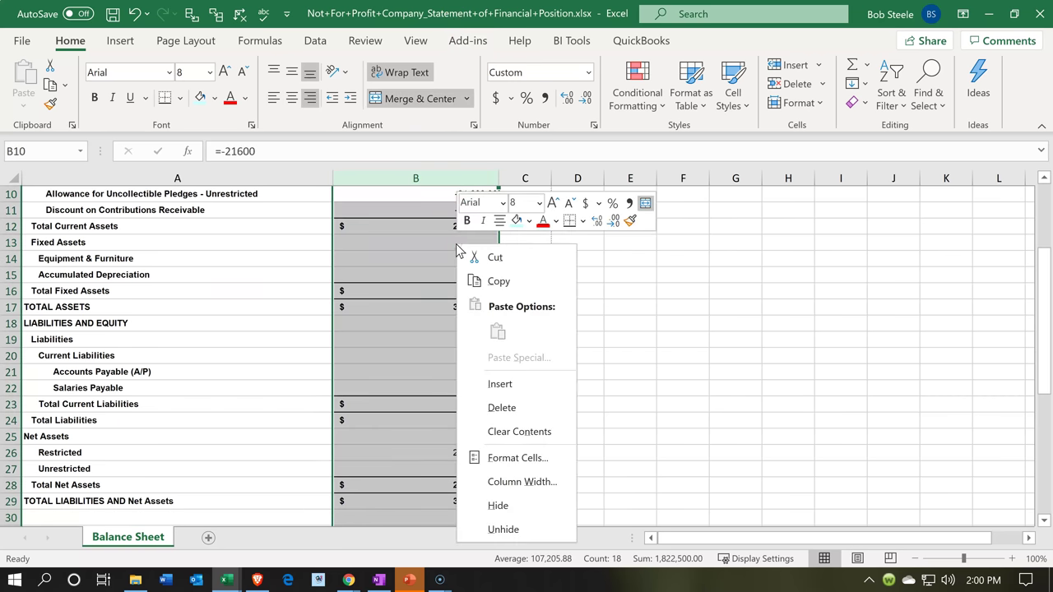
pyautogui.click(503, 459)
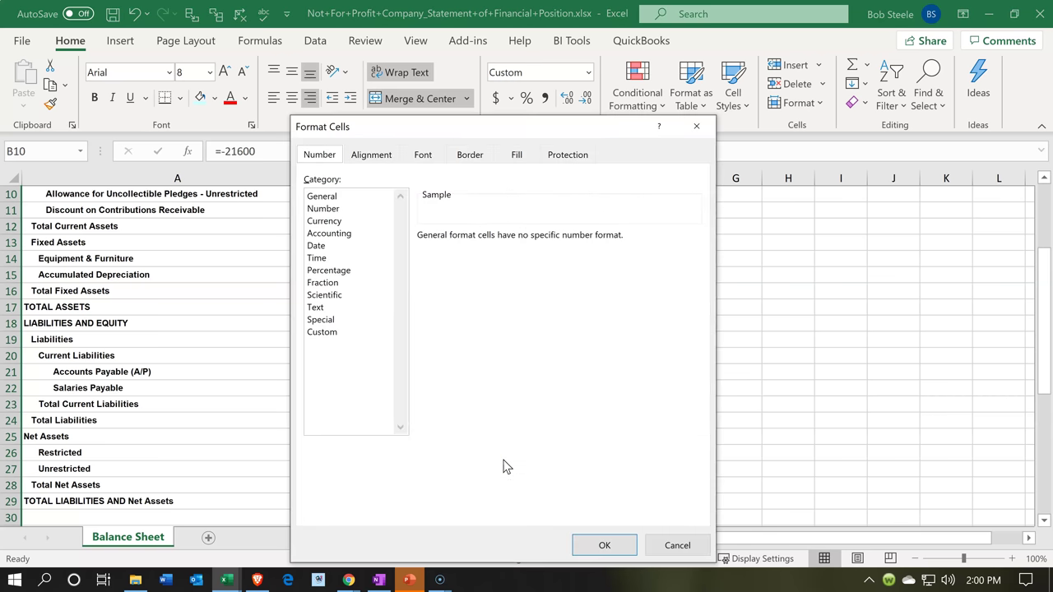
pyautogui.click(330, 223)
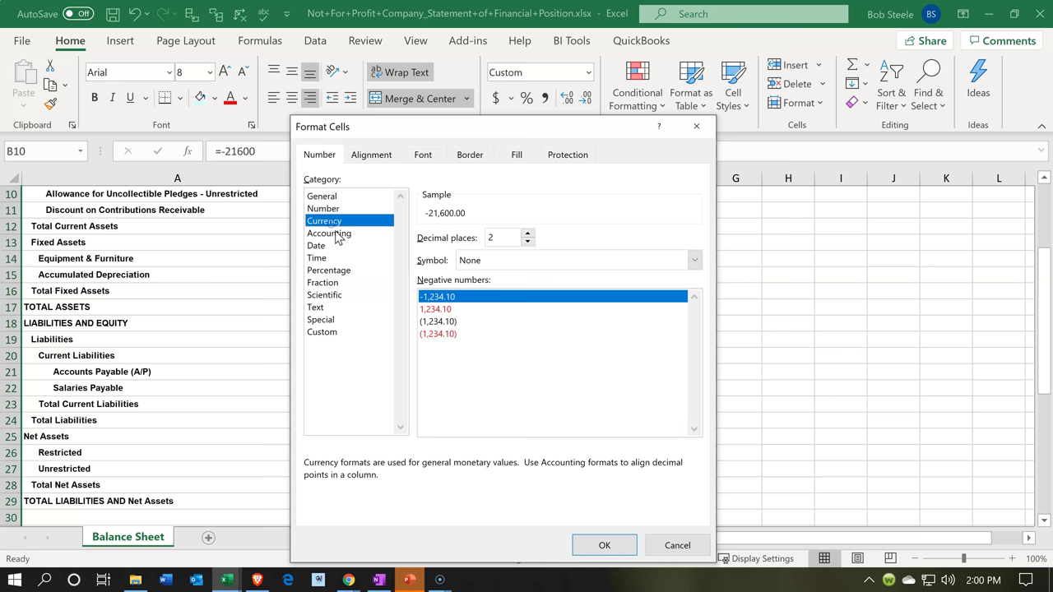
pyautogui.click(436, 333)
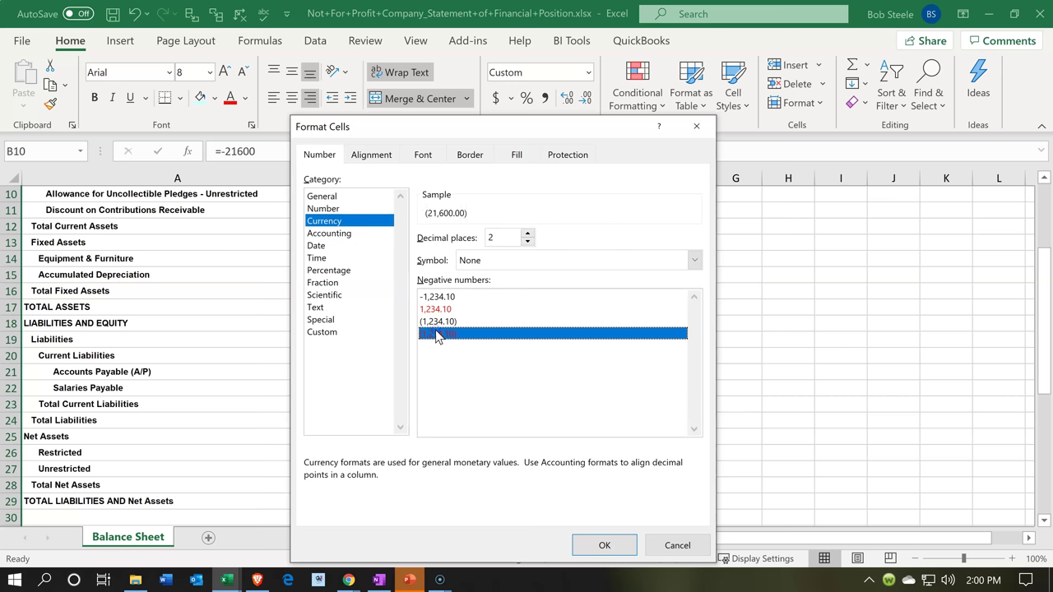
pyautogui.click(527, 241)
pyautogui.click(528, 241)
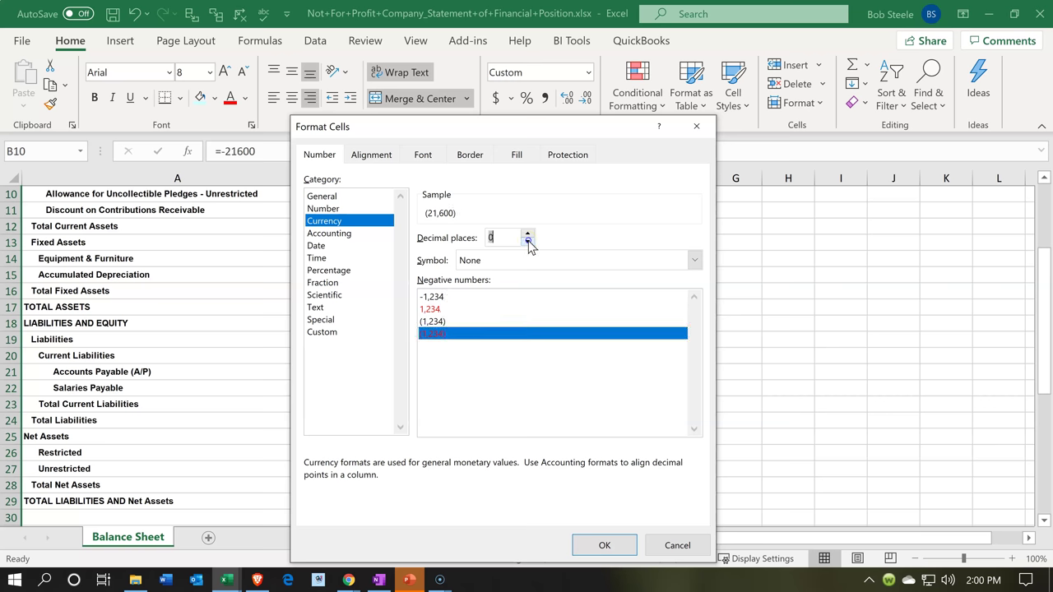
pyautogui.click(601, 546)
pyautogui.click(518, 402)
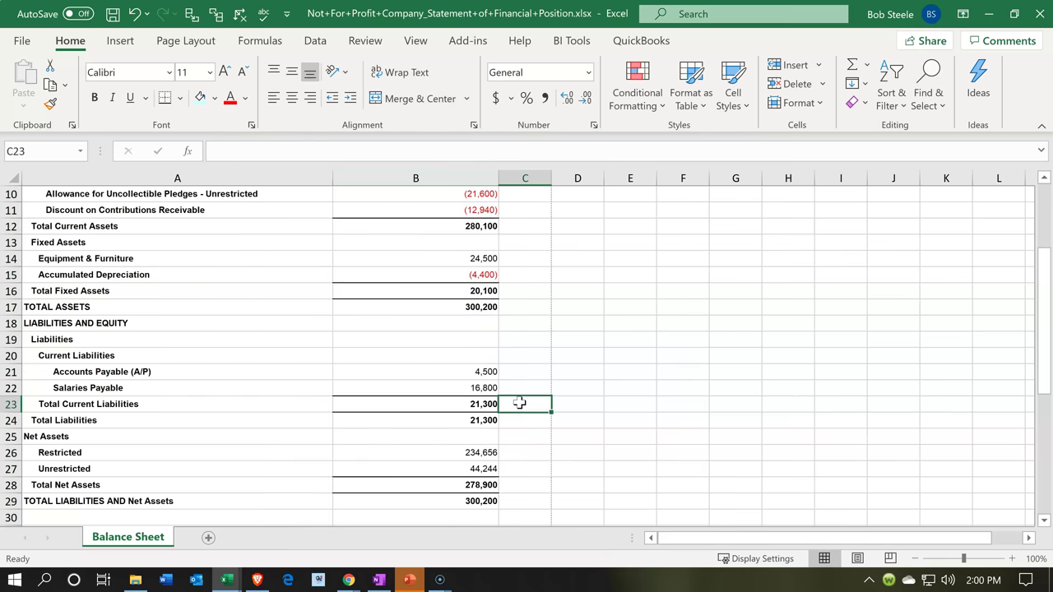
# Compare the reformatted statement with the Statement of Financial Position on sheet 10 of the Problem 1 14nn workbook.
pyautogui.scroll(3, 519, 402)
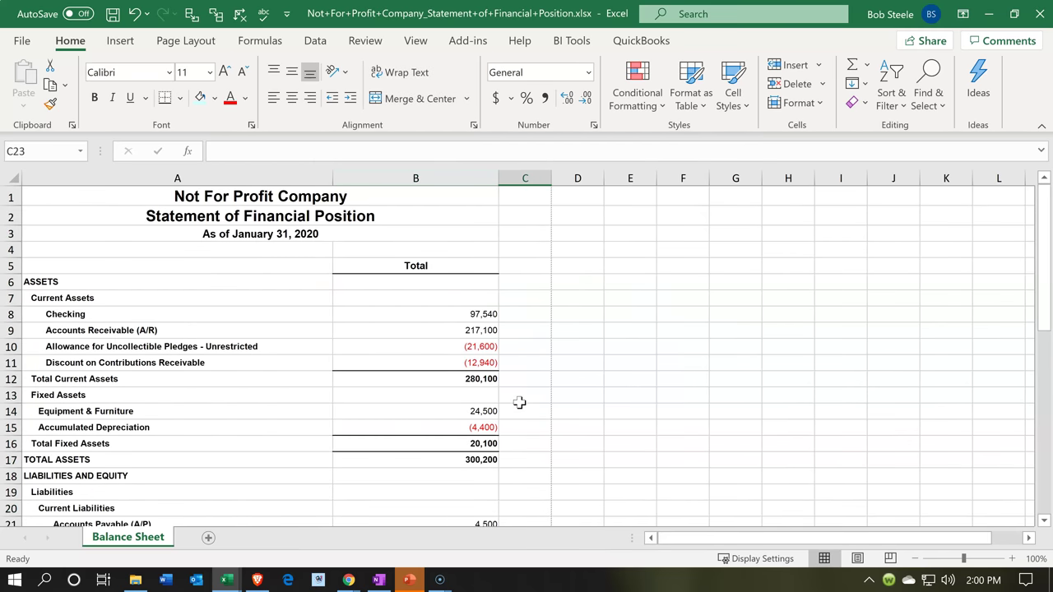
pyautogui.scroll(-1, 519, 402)
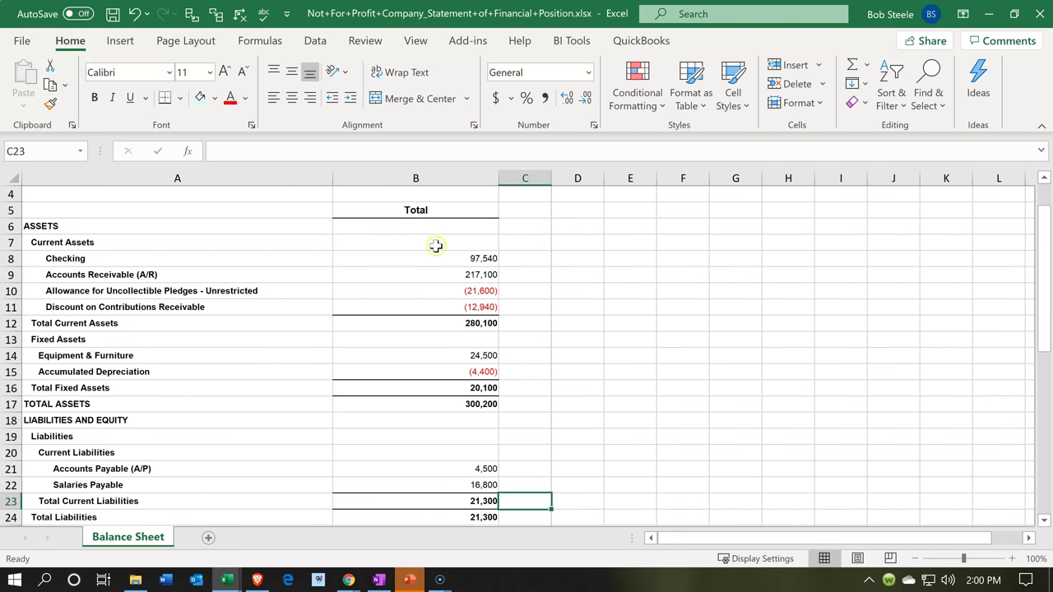
pyautogui.moveTo(226, 581)
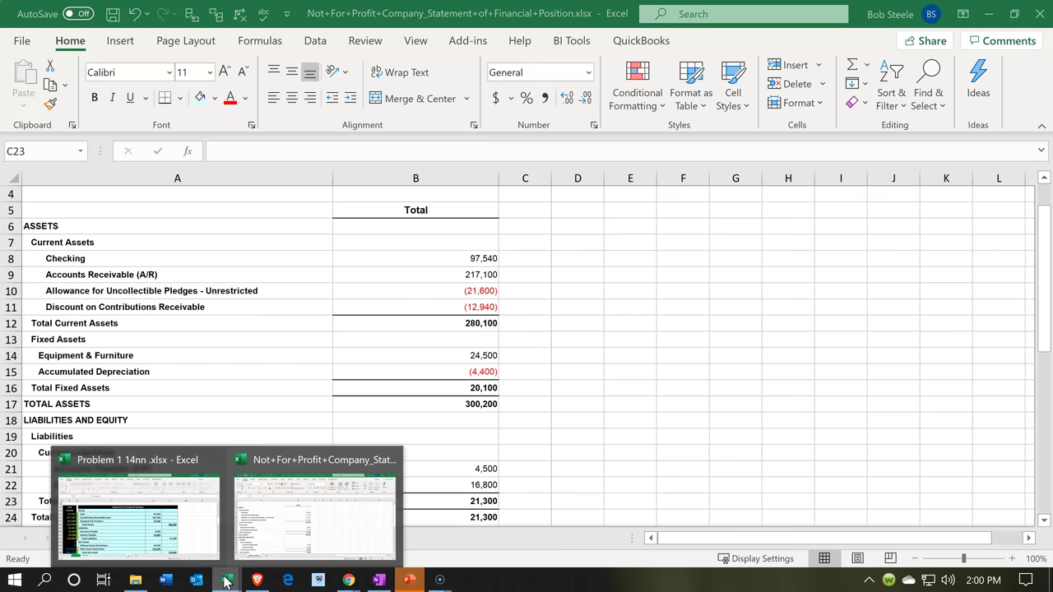
pyautogui.click(189, 533)
pyautogui.click(470, 353)
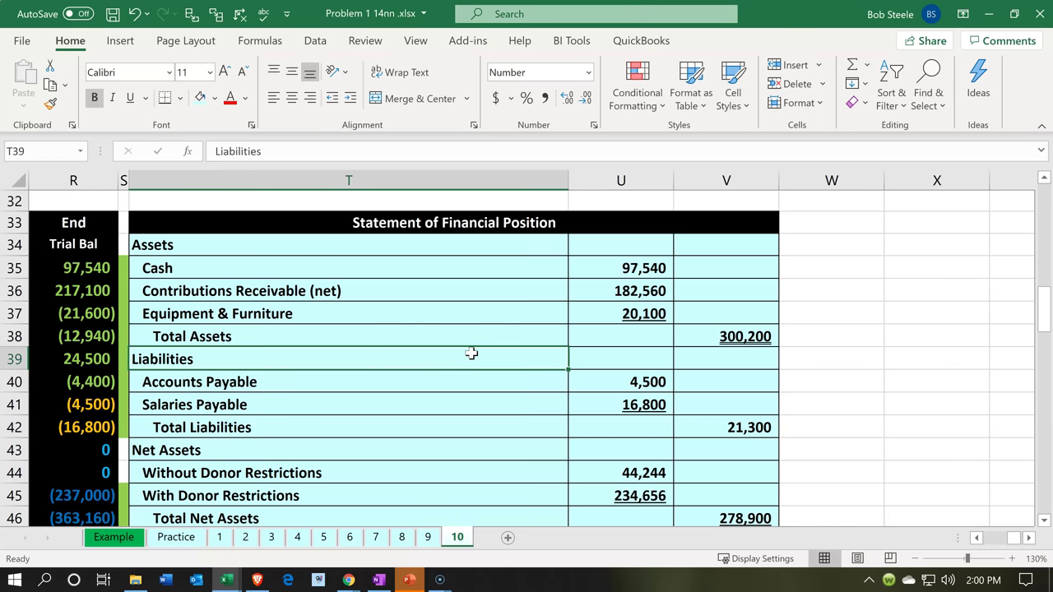
pyautogui.scroll(-2, 471, 353)
pyautogui.scroll(1, 470, 353)
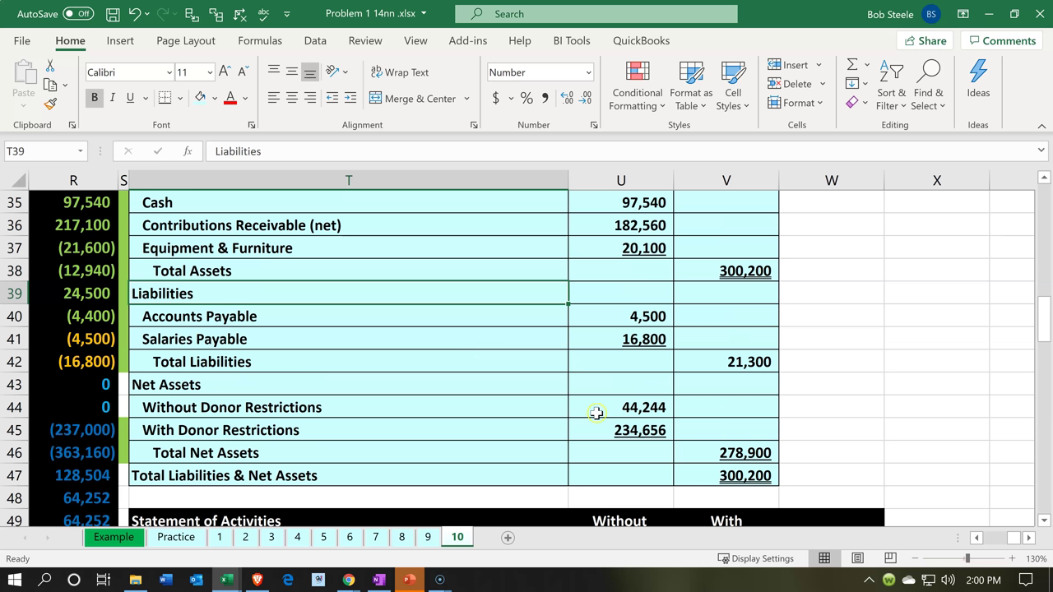
pyautogui.click(987, 15)
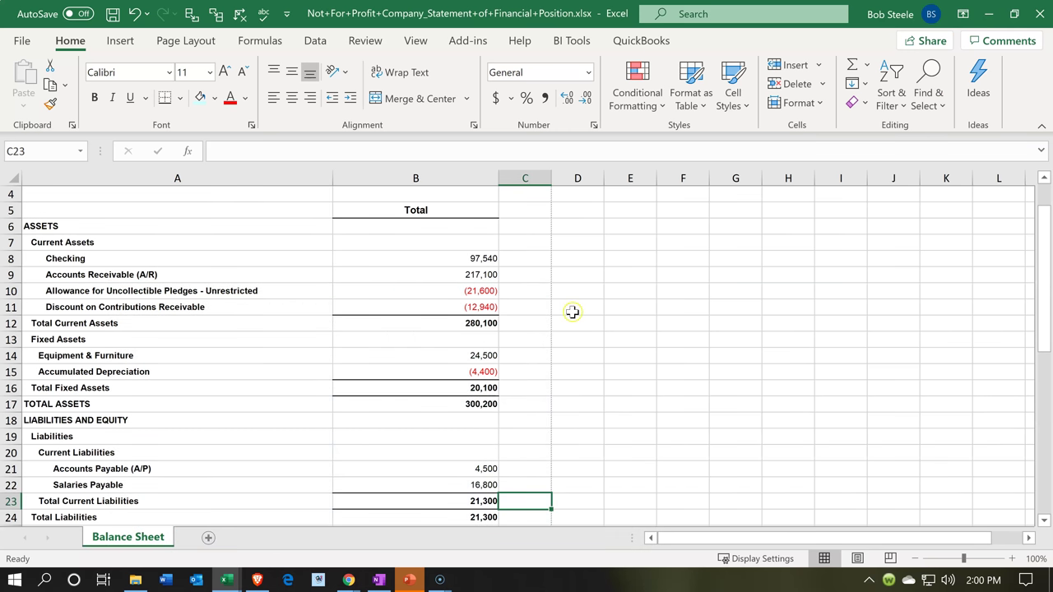
# Shorten the Accounts Payable (A/P) label in A21 to Accounts Payable.
pyautogui.click(556, 366)
pyautogui.scroll(-1, 556, 366)
pyautogui.scroll(-1, 556, 366)
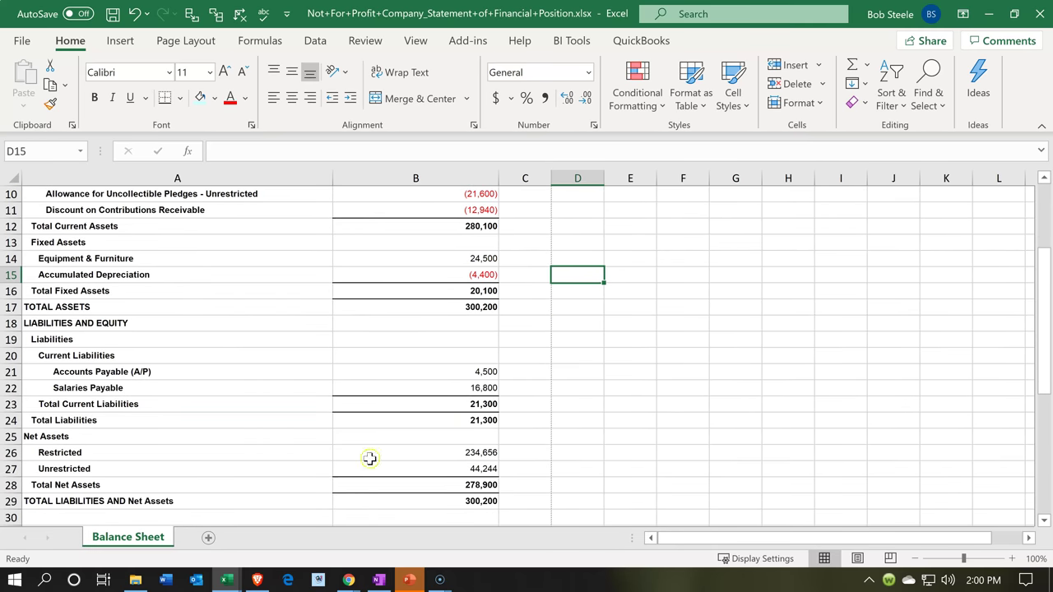
pyautogui.doubleClick(161, 369)
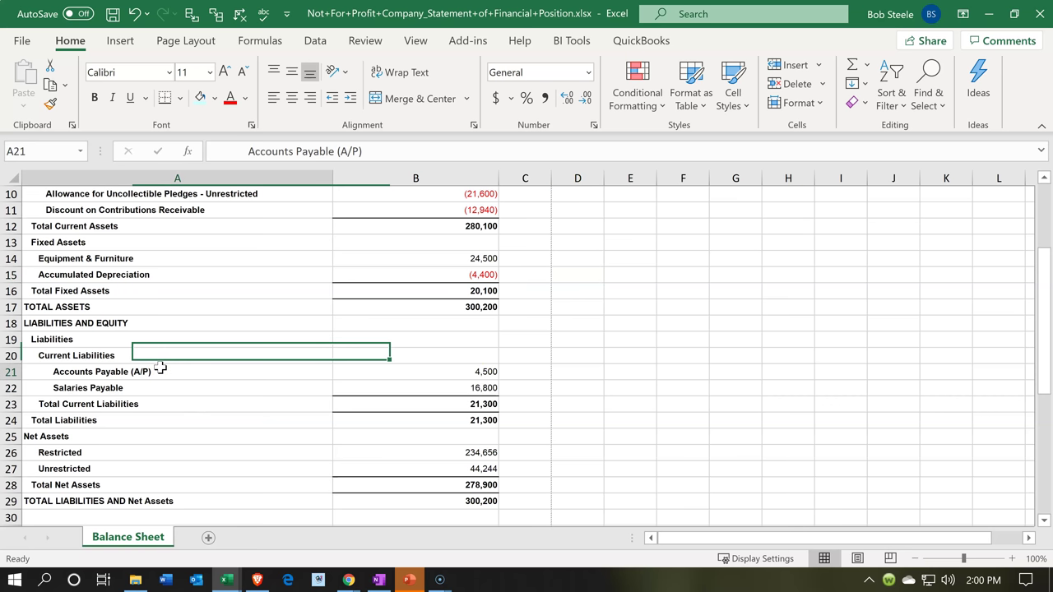
pyautogui.press('BackSpace')
pyautogui.press('BackSpace')
pyautogui.press('BackSpace')
pyautogui.press('BackSpace')
pyautogui.press('BackSpace')
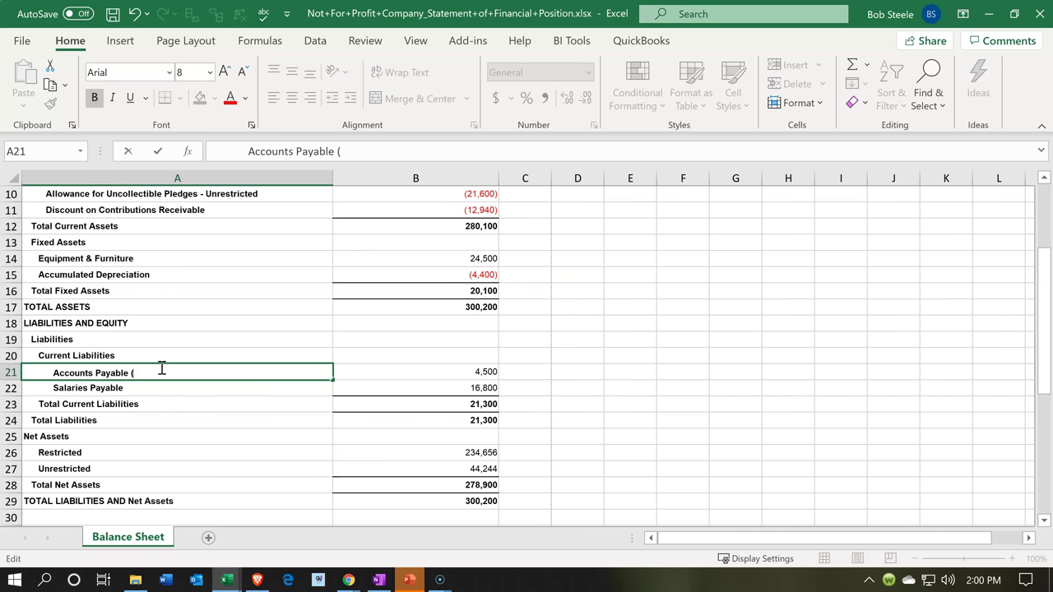
pyautogui.press('Return')
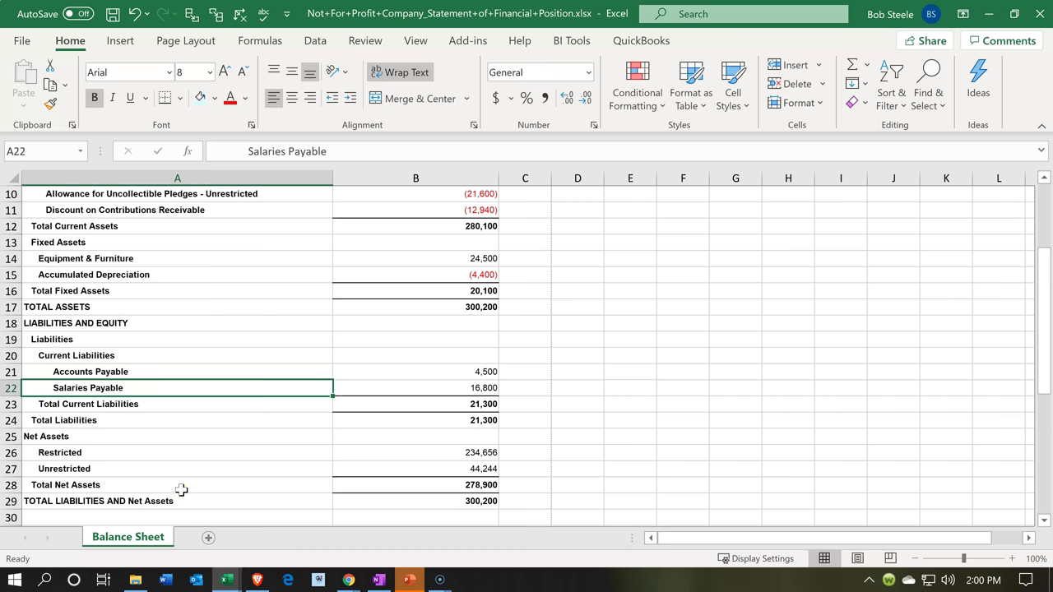
pyautogui.click(178, 486)
pyautogui.scroll(2, 204, 454)
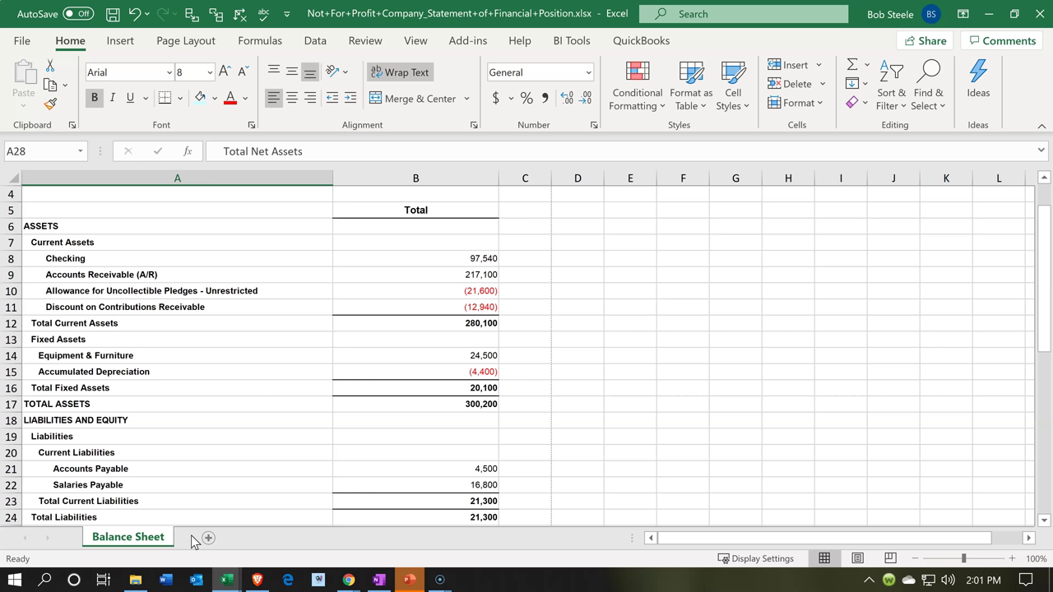
# Start saving a copy of the workbook and choose the QBO Not for Profit folder on the Desktop.
pyautogui.click(26, 47)
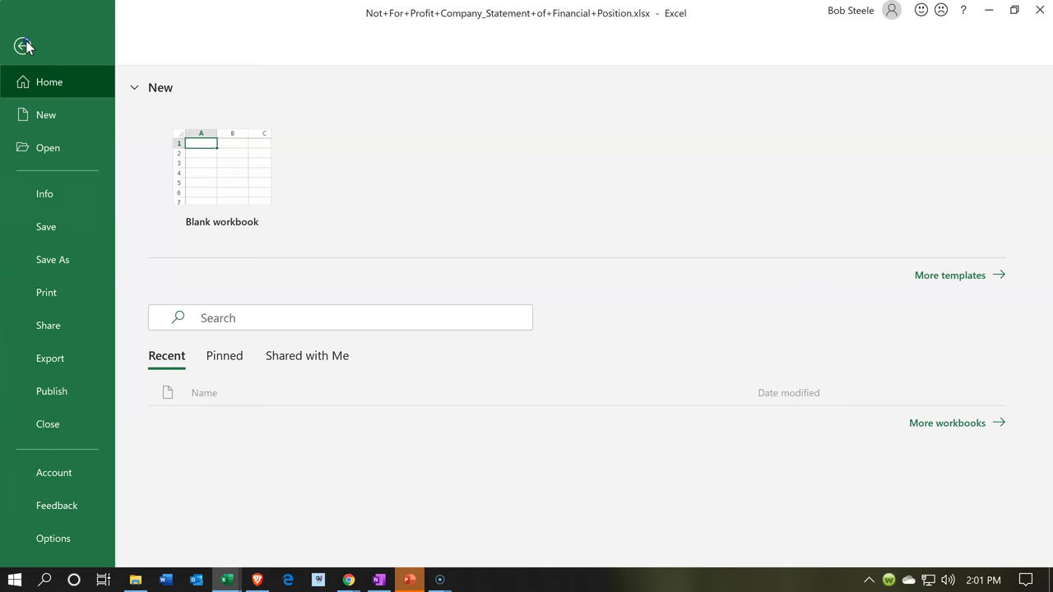
pyautogui.click(21, 41)
pyautogui.click(21, 40)
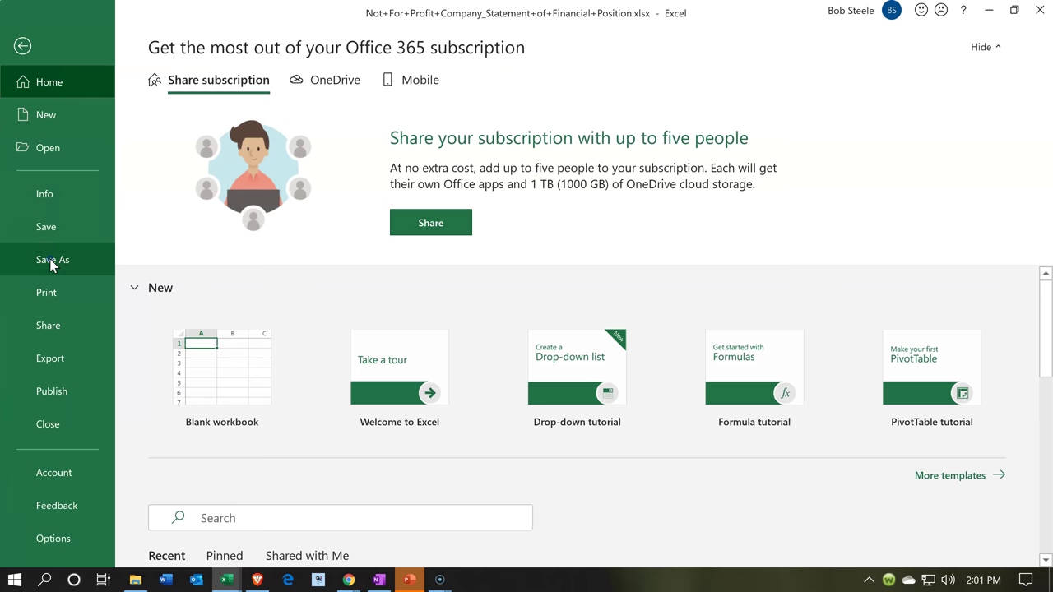
pyautogui.click(52, 262)
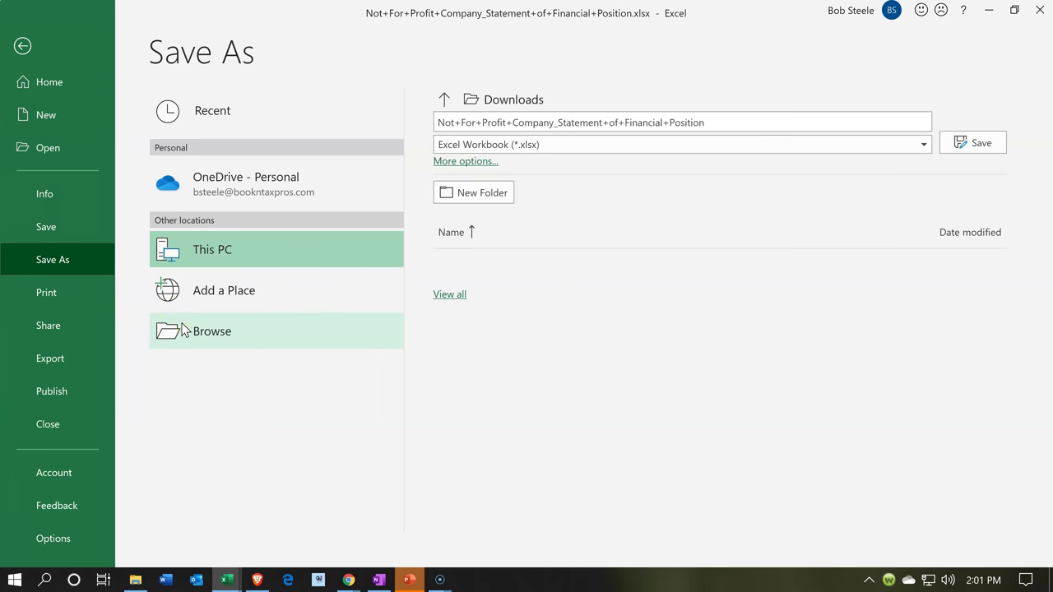
pyautogui.click(185, 330)
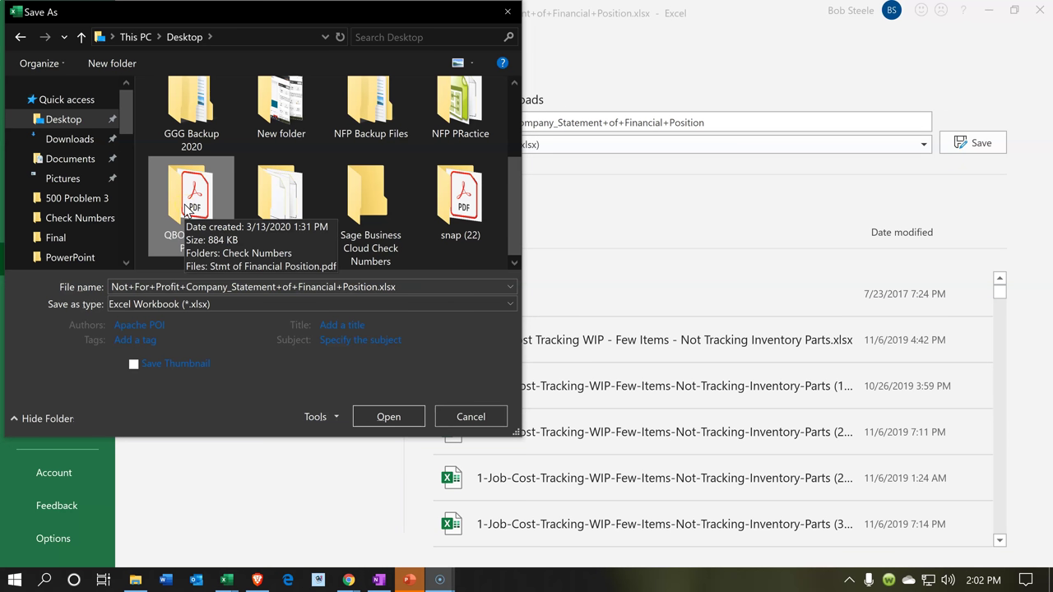
pyautogui.doubleClick(186, 210)
# Name the workbook file Financial Statements and save it as an Excel Workbook (.xlsx).
pyautogui.click(377, 288)
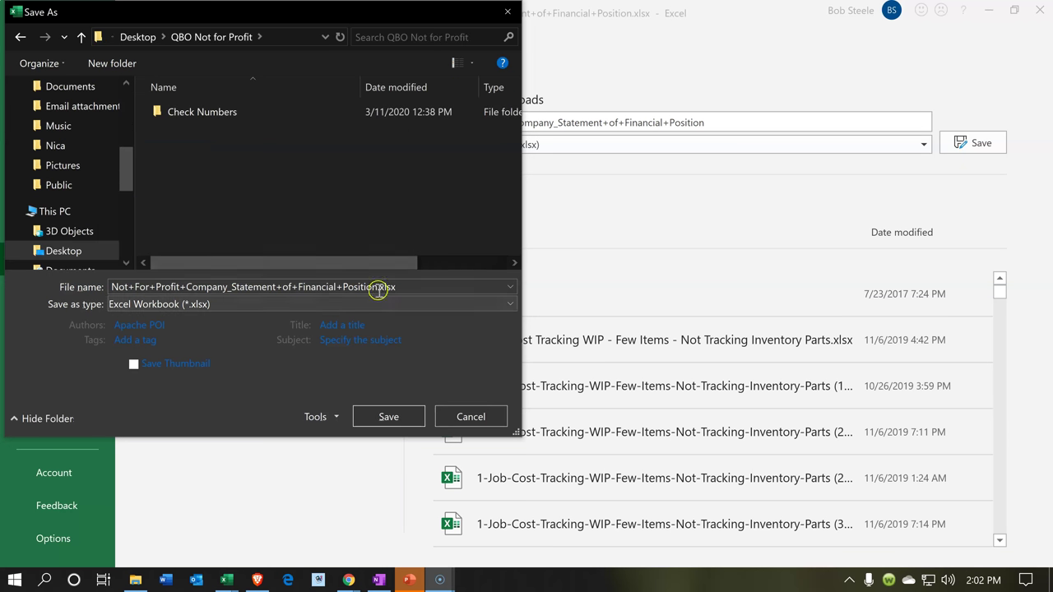
pyautogui.click(374, 353)
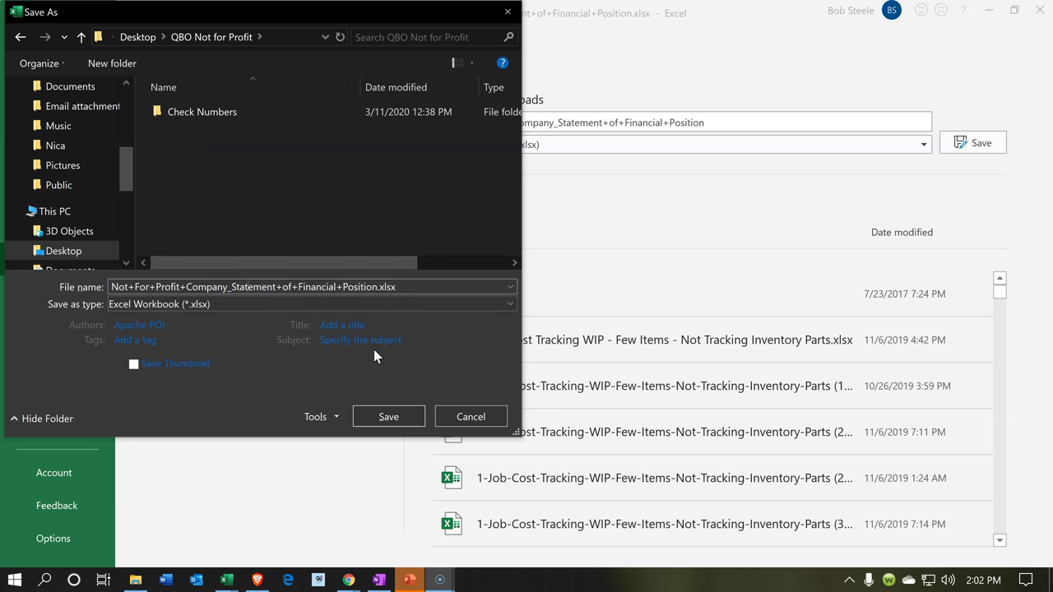
pyautogui.press('BackSpace')
pyautogui.press('BackSpace')
pyautogui.press('BackSpace')
pyautogui.press('BackSpace')
pyautogui.press('BackSpace')
pyautogui.press('BackSpace')
pyautogui.press('BackSpace')
pyautogui.press('BackSpace')
pyautogui.press('BackSpace')
pyautogui.press('BackSpace')
pyautogui.press('BackSpace')
pyautogui.press('BackSpace')
pyautogui.press('BackSpace')
pyautogui.press('BackSpace')
pyautogui.press('BackSpace')
pyautogui.press('BackSpace')
pyautogui.press('BackSpace')
pyautogui.press('BackSpace')
pyautogui.press('BackSpace')
pyautogui.press('BackSpace')
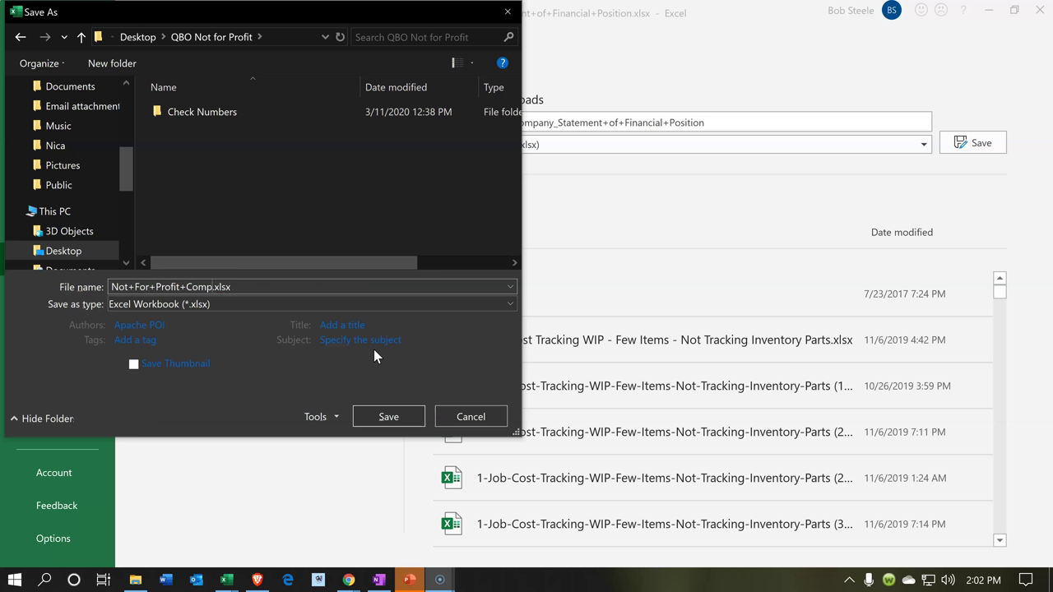
pyautogui.press('BackSpace')
pyautogui.press('BackSpace')
pyautogui.press('BackSpace')
pyautogui.press('BackSpace')
pyautogui.press('BackSpace')
pyautogui.press('BackSpace')
pyautogui.press('BackSpace')
pyautogui.press('BackSpace')
pyautogui.press('BackSpace')
pyautogui.press('BackSpace')
pyautogui.press('BackSpace')
pyautogui.press('BackSpace')
pyautogui.press('BackSpace')
pyautogui.press('BackSpace')
pyautogui.press('BackSpace')
pyautogui.press('BackSpace')
pyautogui.press('BackSpace')
pyautogui.press('BackSpace')
pyautogui.press('BackSpace')
pyautogui.write('Financial S')
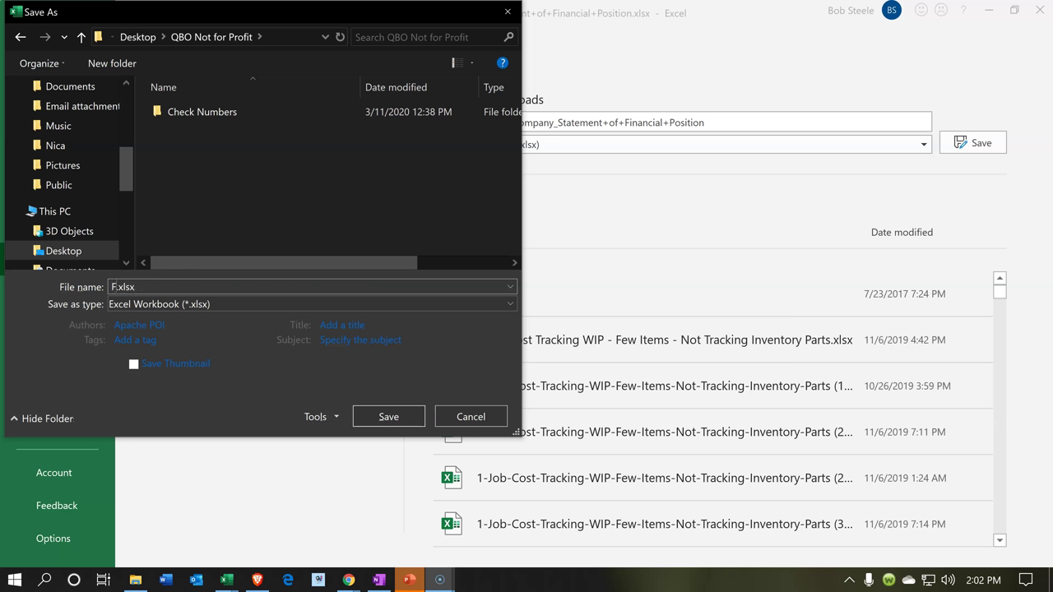
pyautogui.write('tatements')
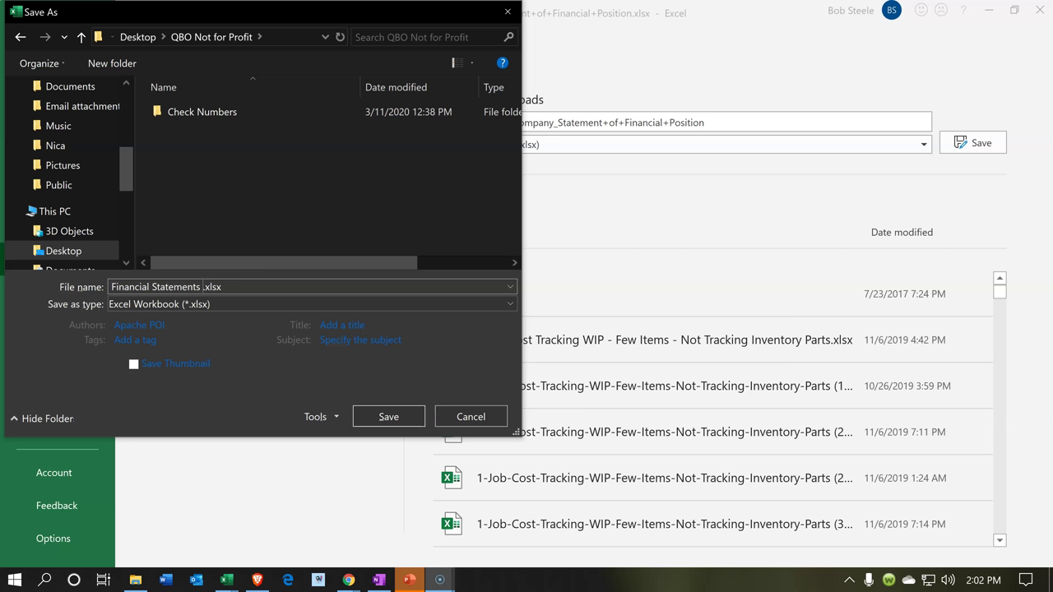
pyautogui.click(413, 417)
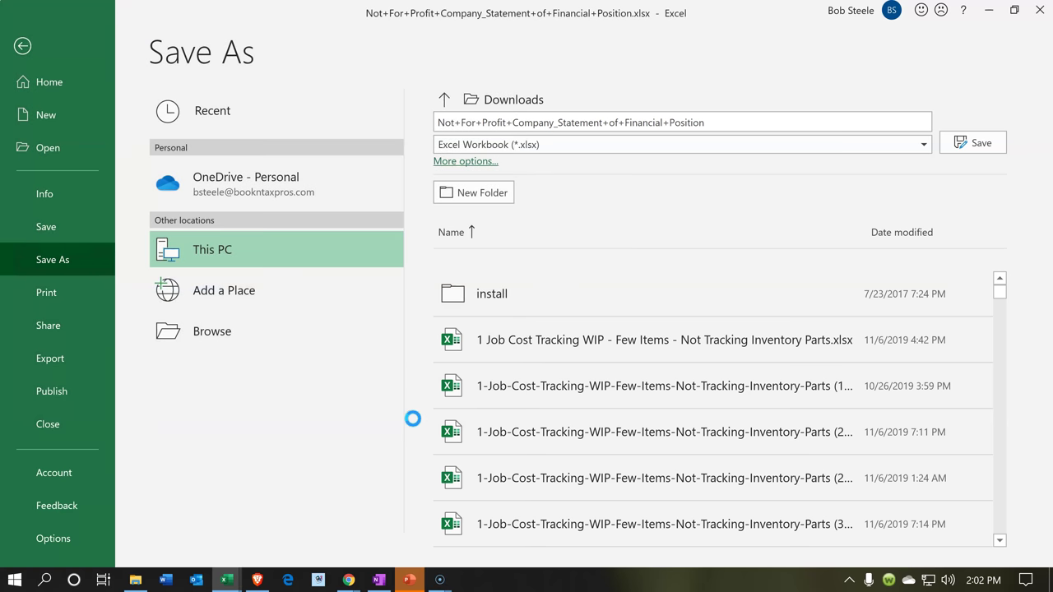